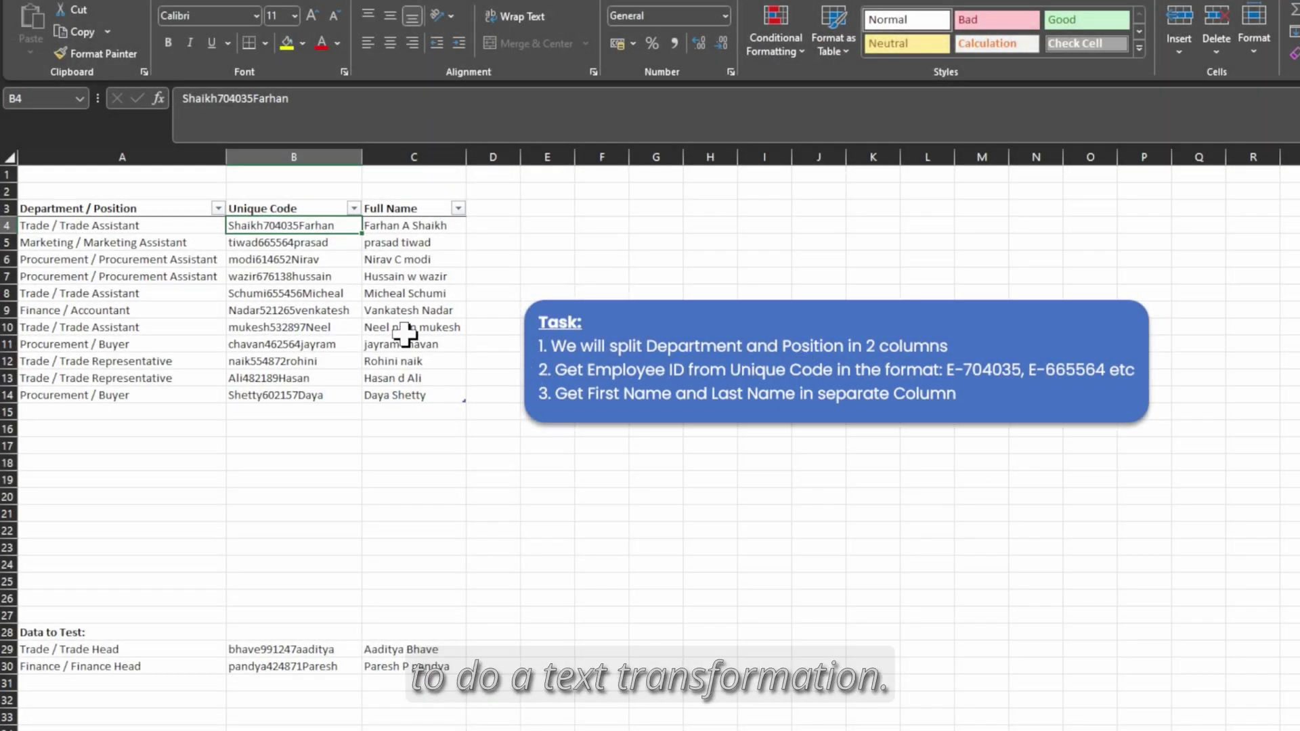
# Step: Review the table's Department / Position and Unique Code columns against the listed split and employee ID tasks
pyautogui.moveTo(147, 211); pyautogui.dragTo(434, 396)
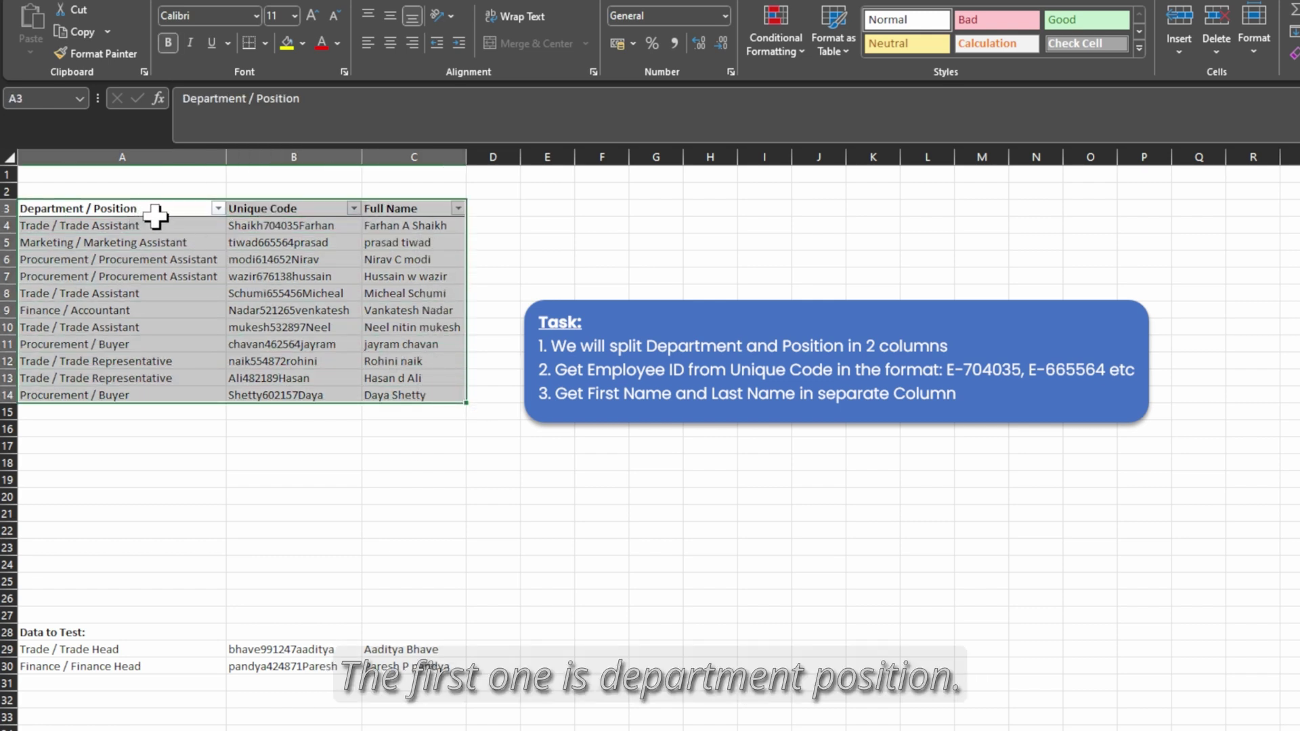
pyautogui.click(271, 210)
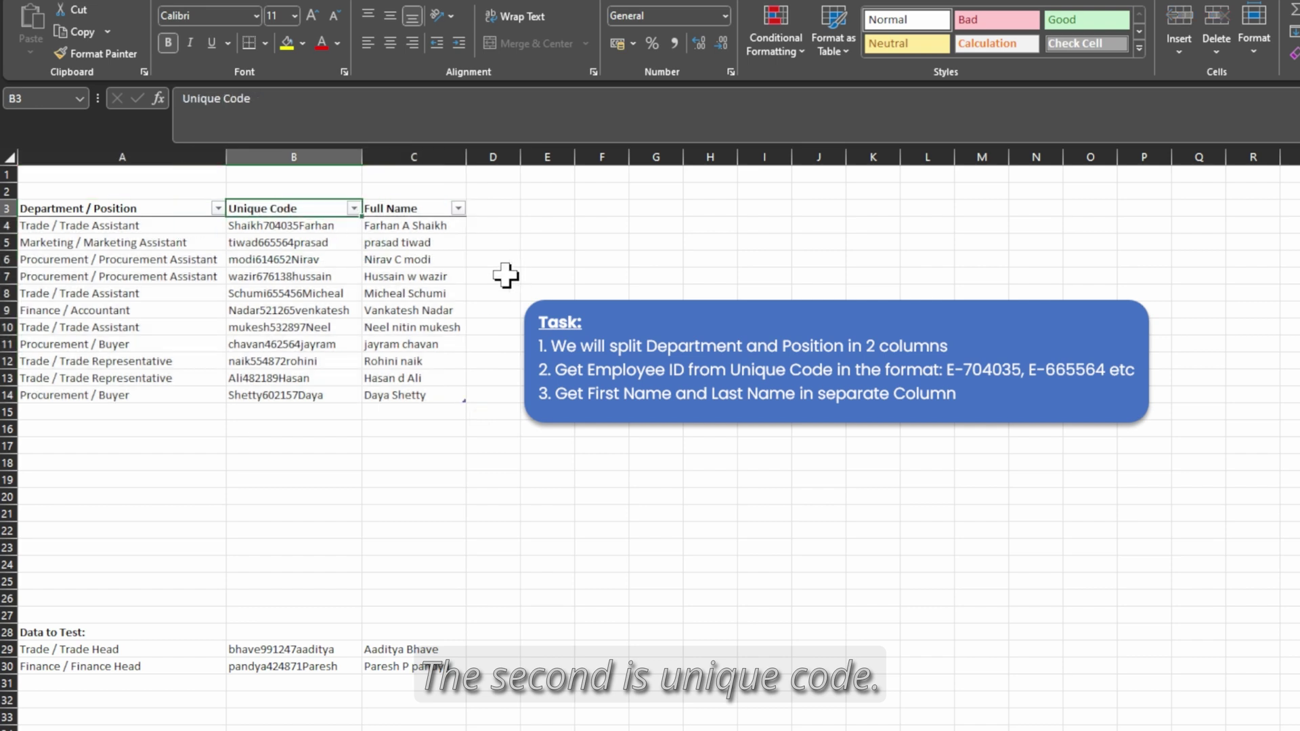
pyautogui.click(425, 211)
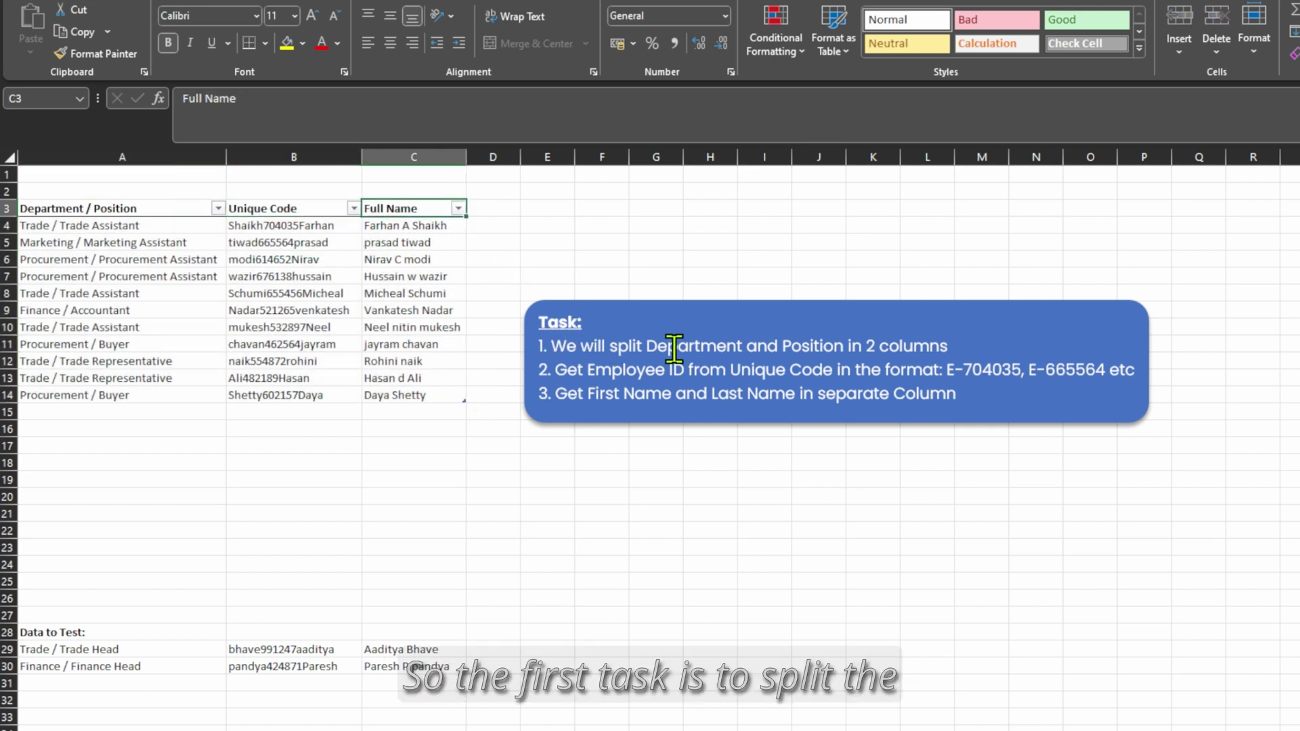
pyautogui.moveTo(953, 347); pyautogui.dragTo(538, 345)
pyautogui.click(160, 212)
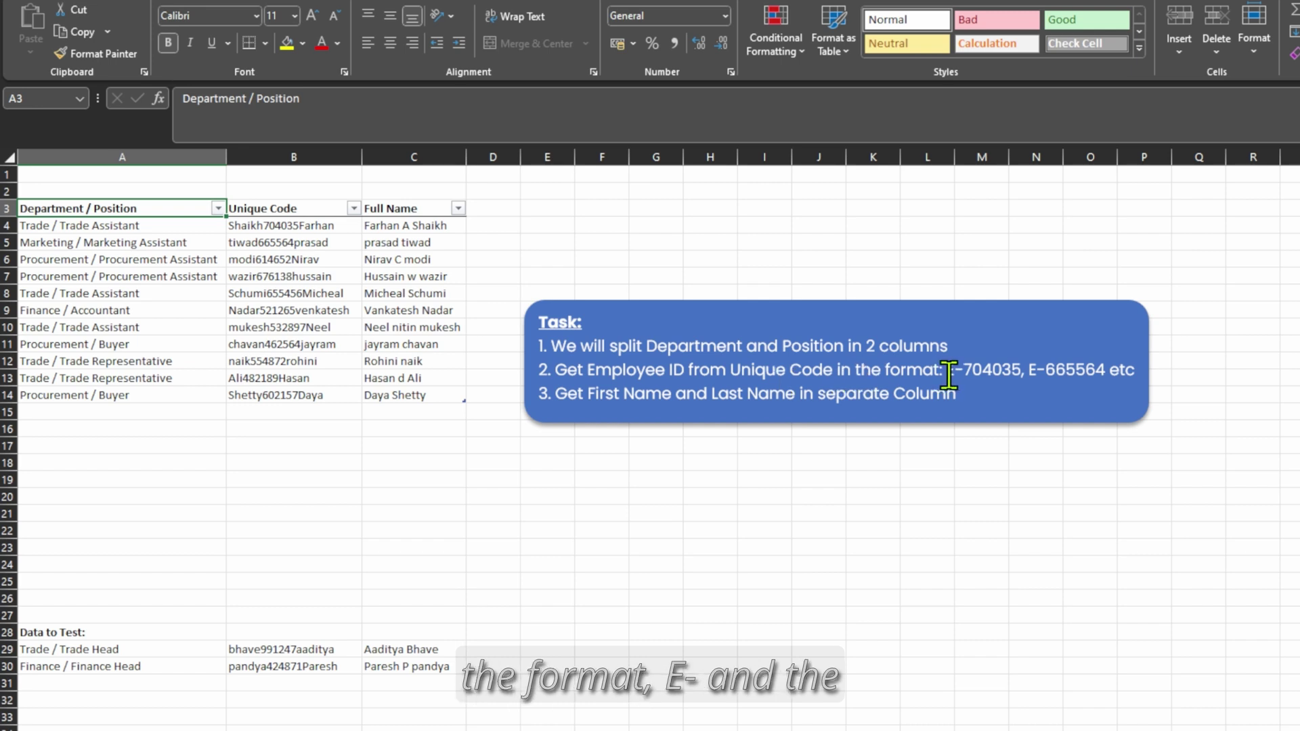
pyautogui.moveTo(948, 375); pyautogui.dragTo(956, 374)
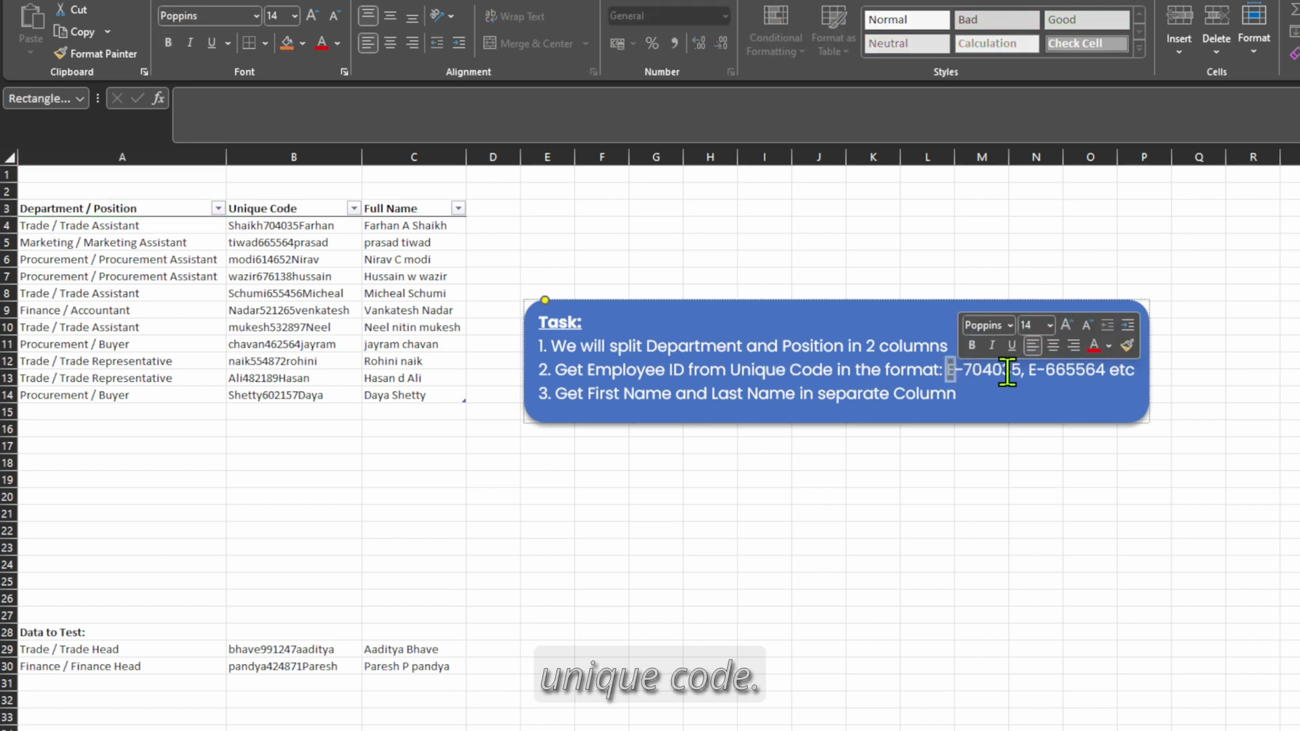
pyautogui.click(298, 155)
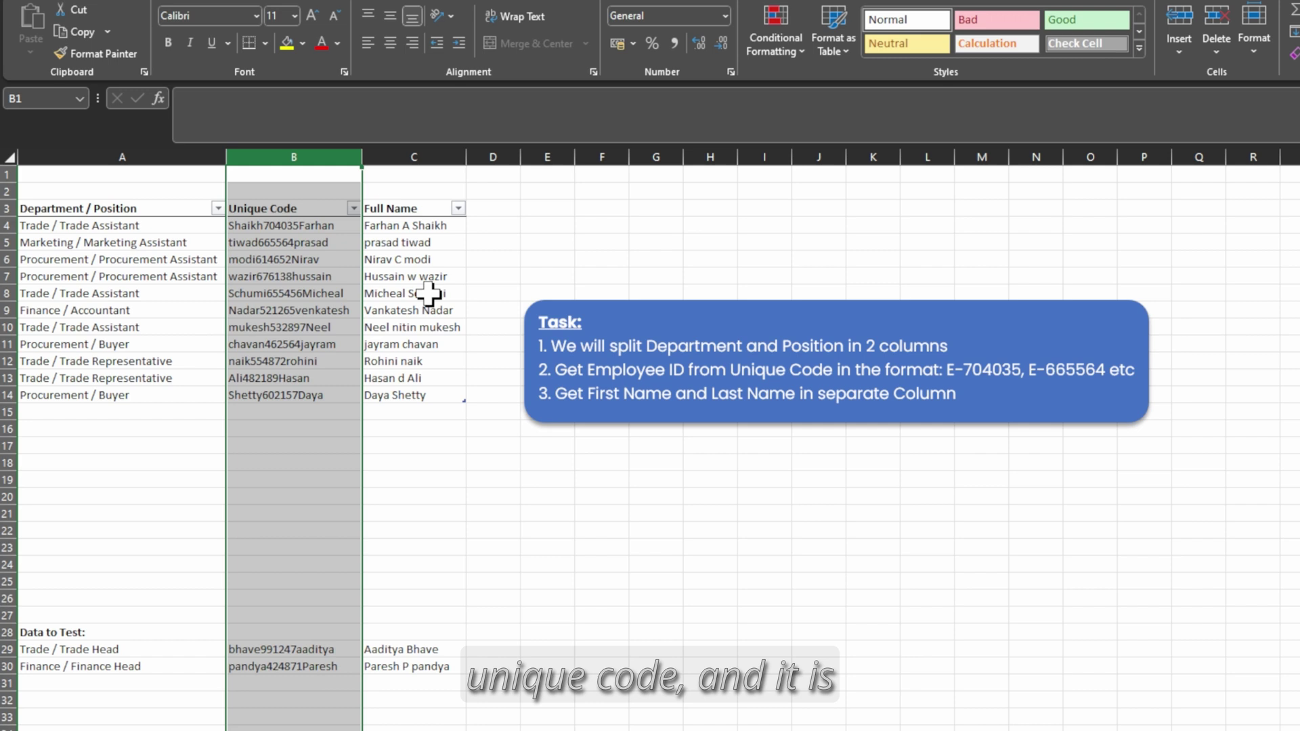
pyautogui.click(294, 225)
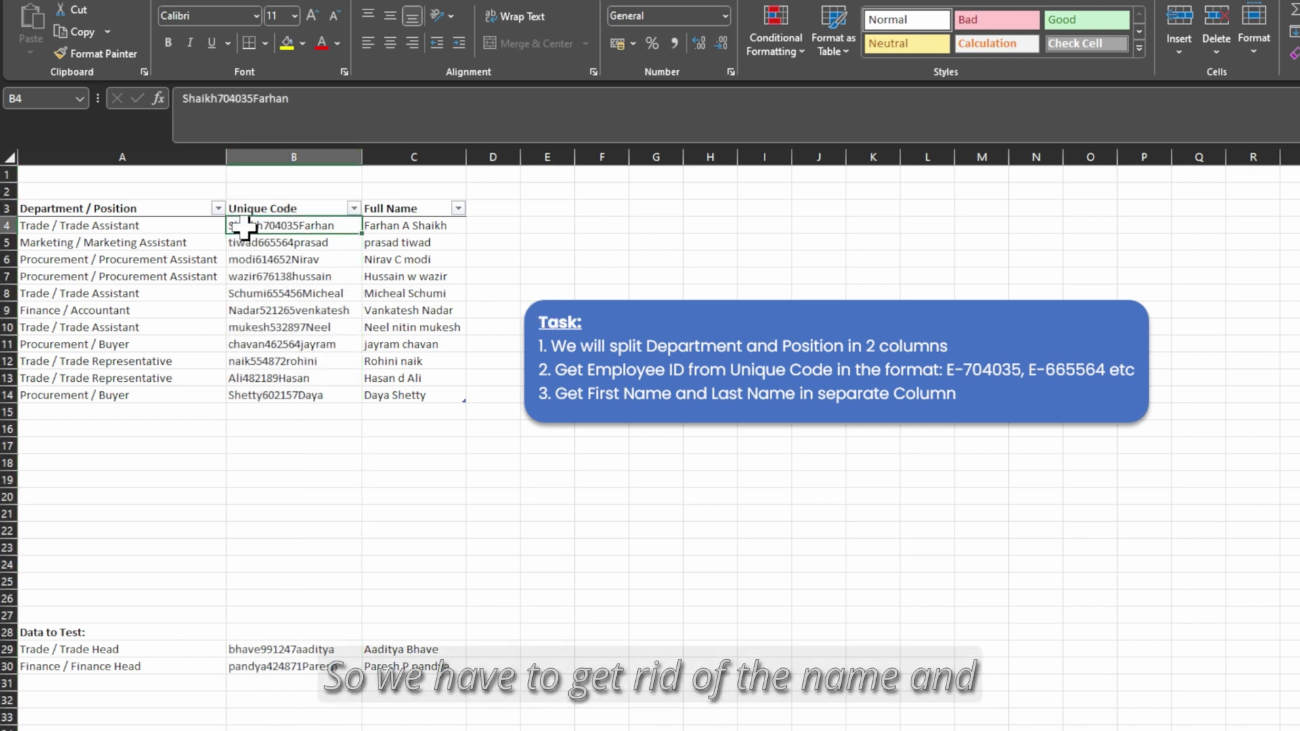
pyautogui.hotkey('ctrl', 'shift', 'Down')
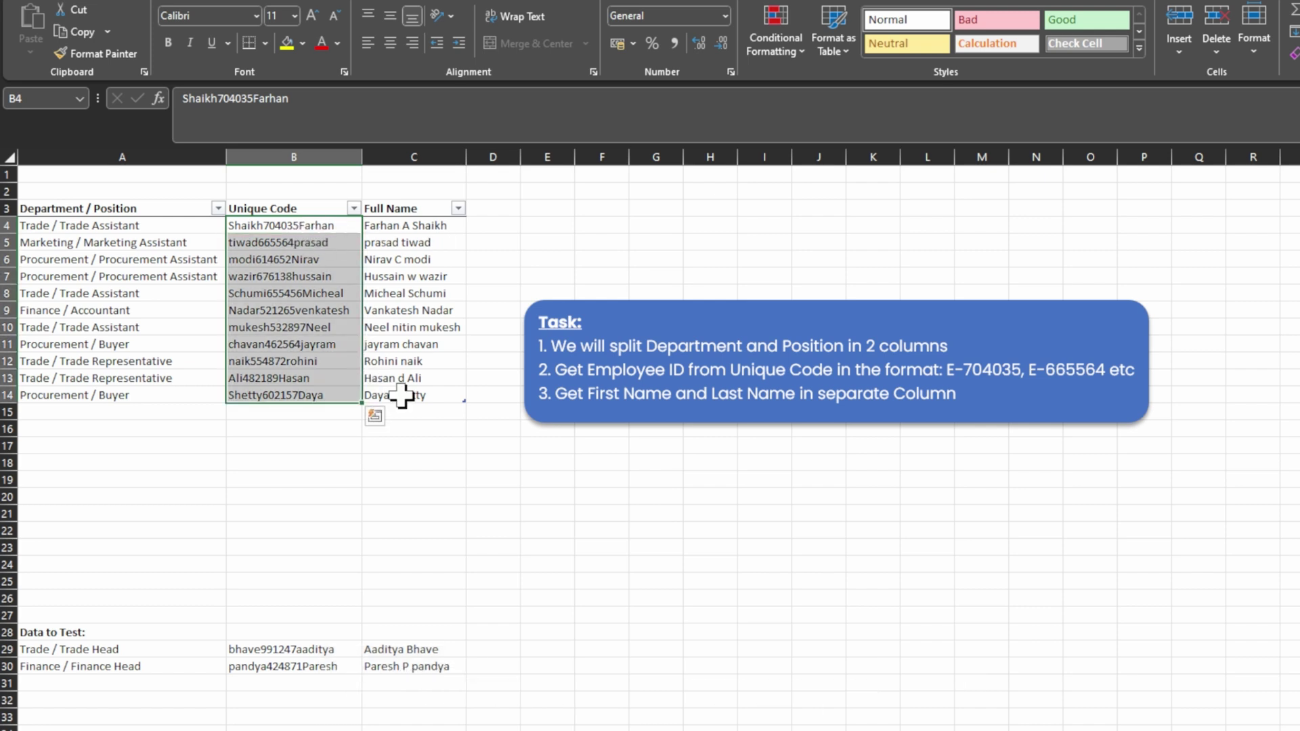
pyautogui.click(965, 369)
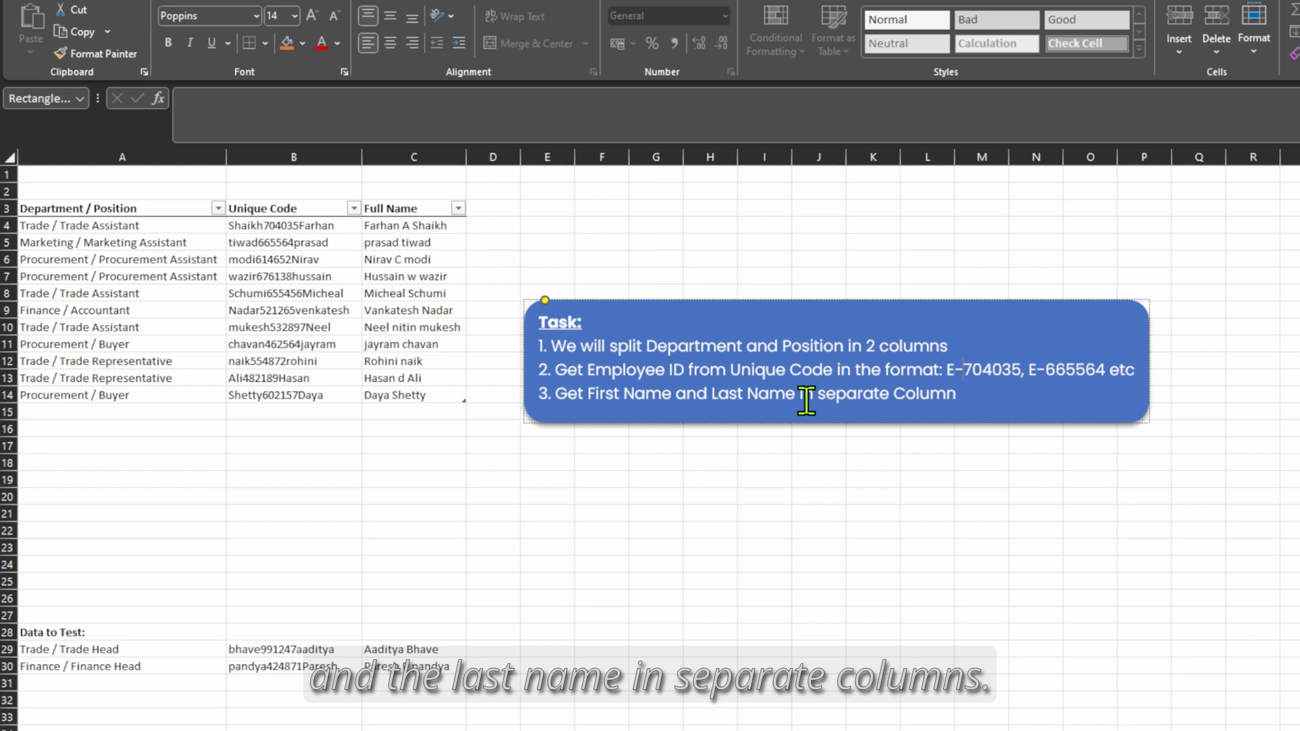
# Step: Examine the third task and the Full Name column for middle names, initials and inconsistent capitalization
pyautogui.moveTo(956, 396); pyautogui.dragTo(562, 396)
pyautogui.click(417, 151)
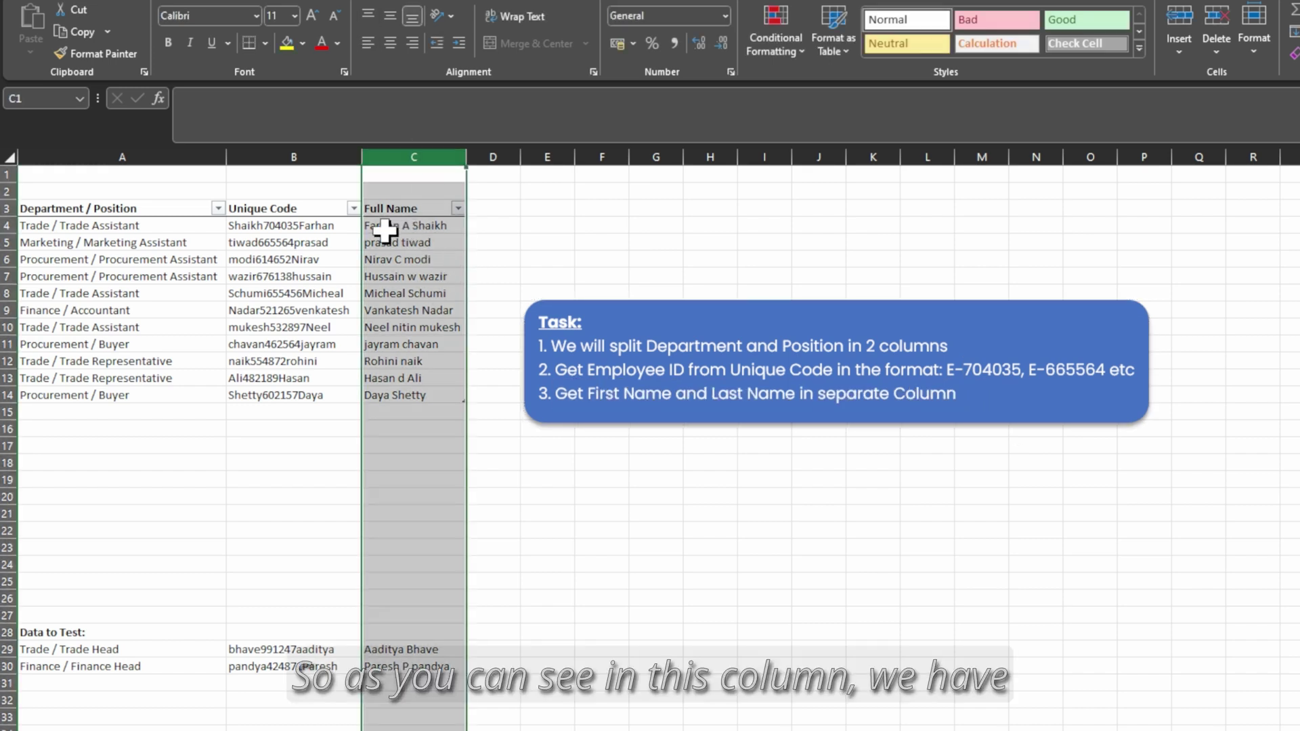
pyautogui.click(452, 234)
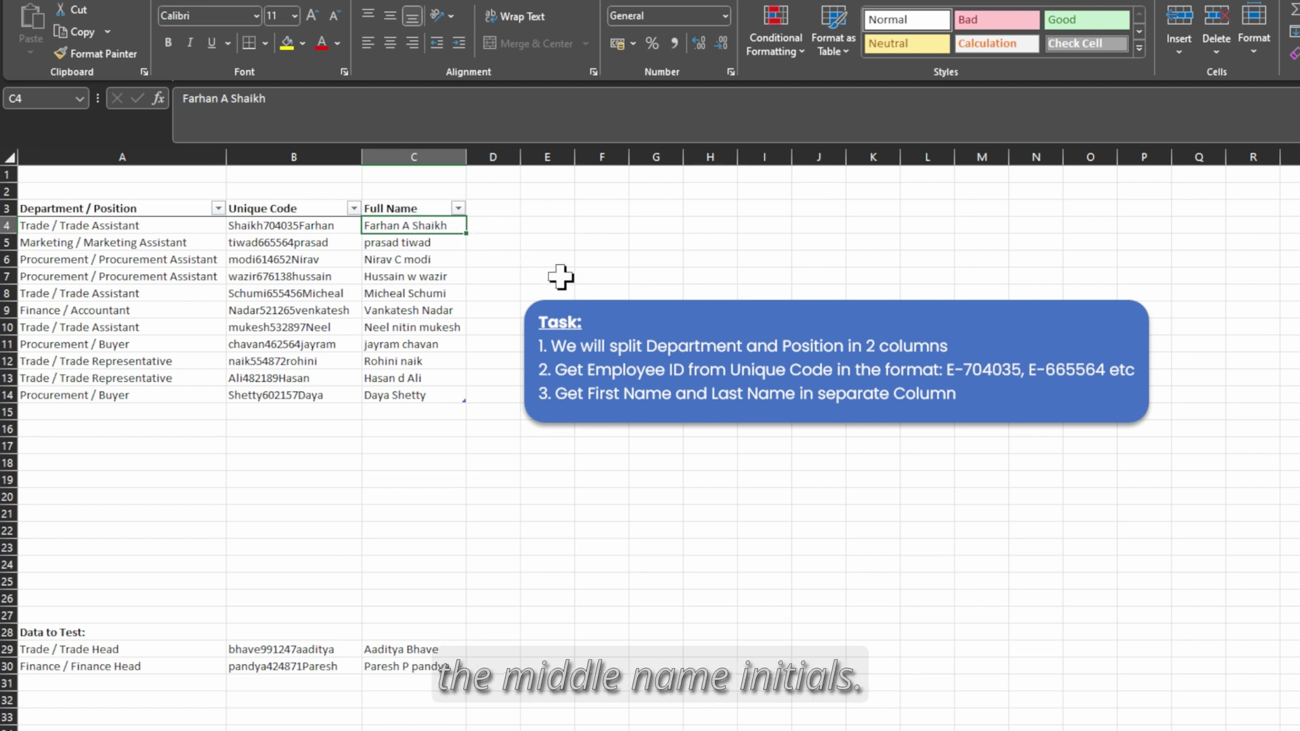
pyautogui.moveTo(447, 226); pyautogui.dragTo(425, 397)
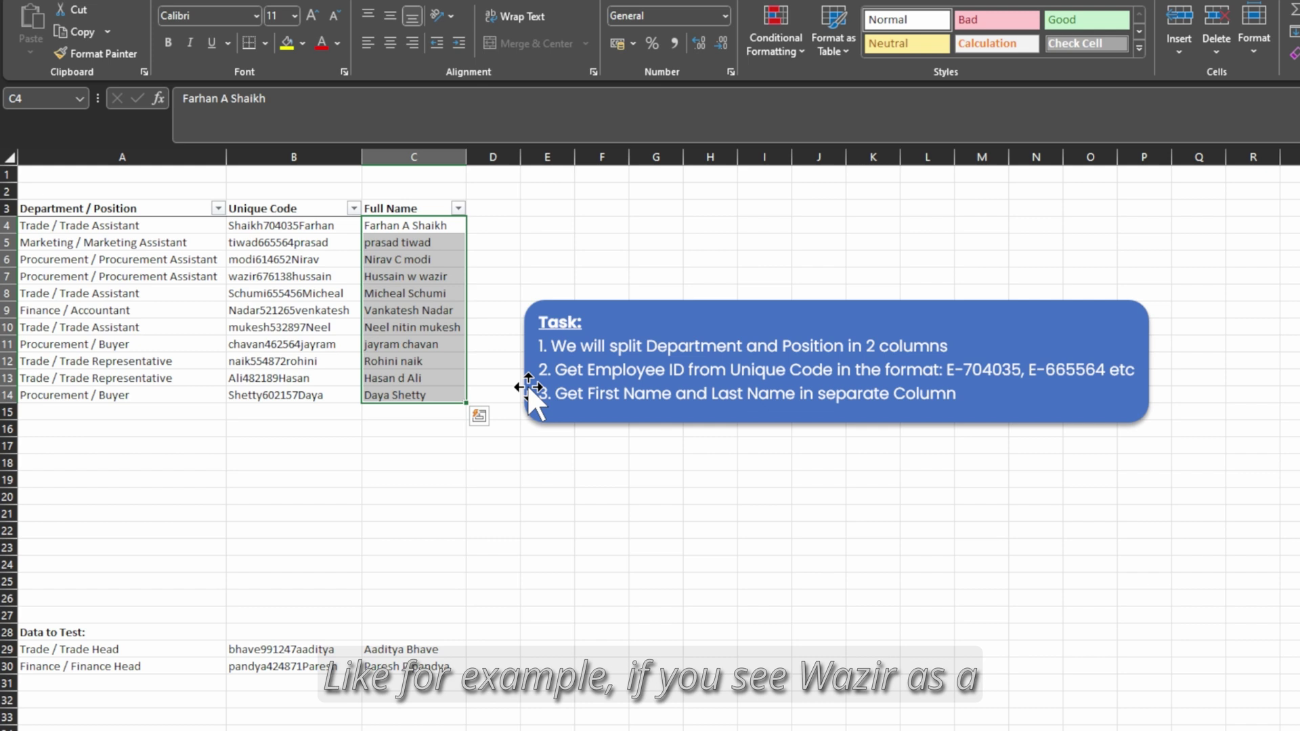
pyautogui.click(420, 277)
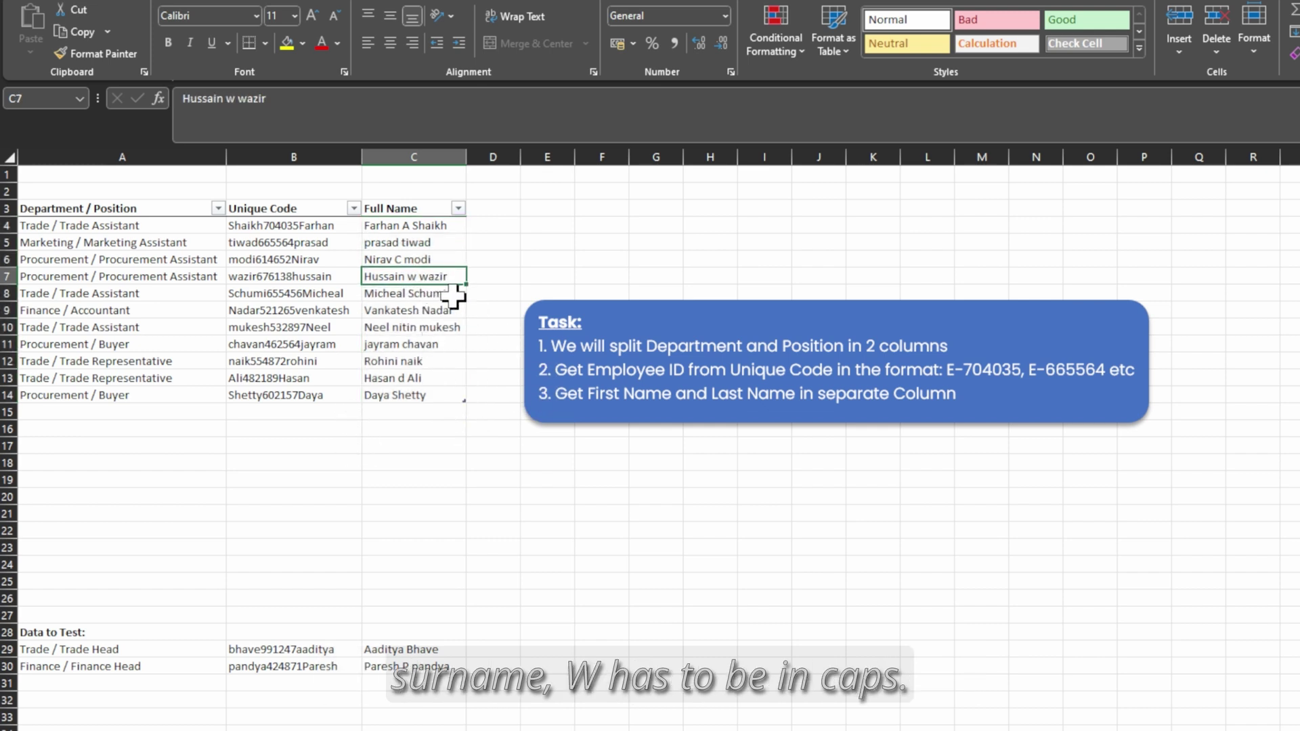
pyautogui.click(449, 259)
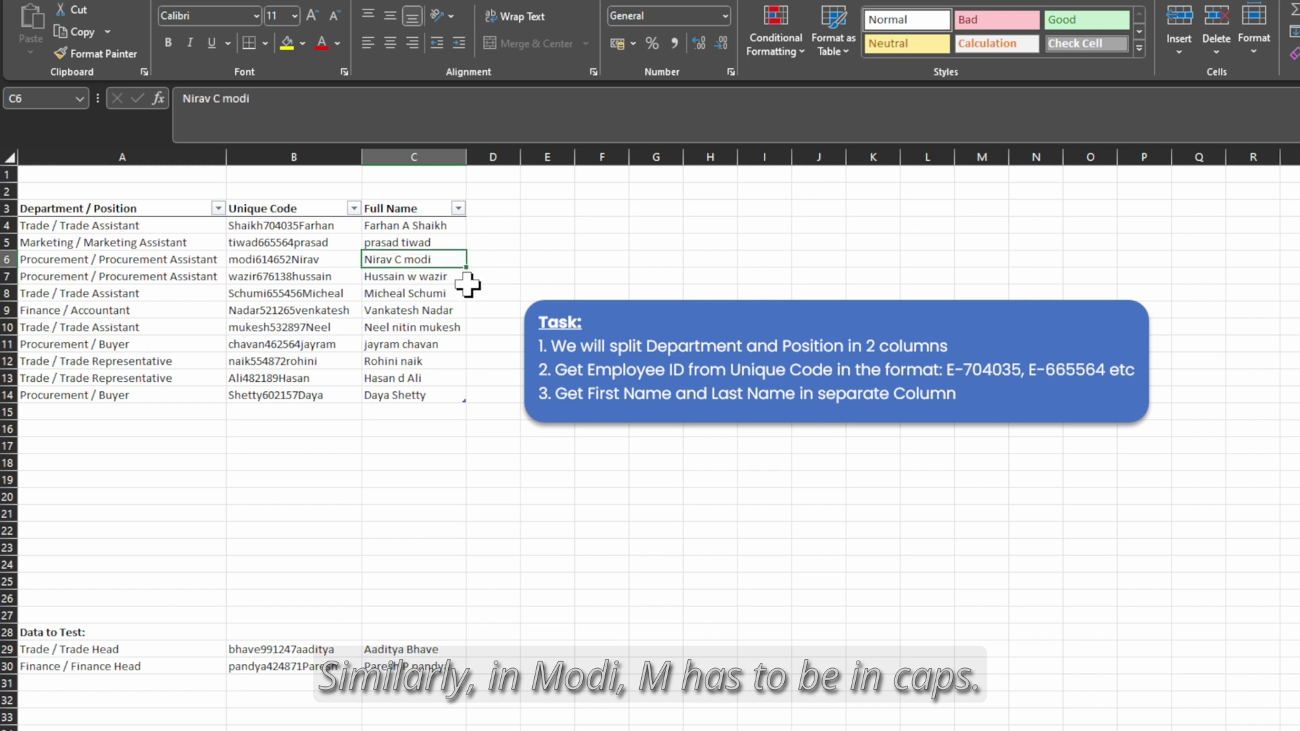
pyautogui.click(403, 243)
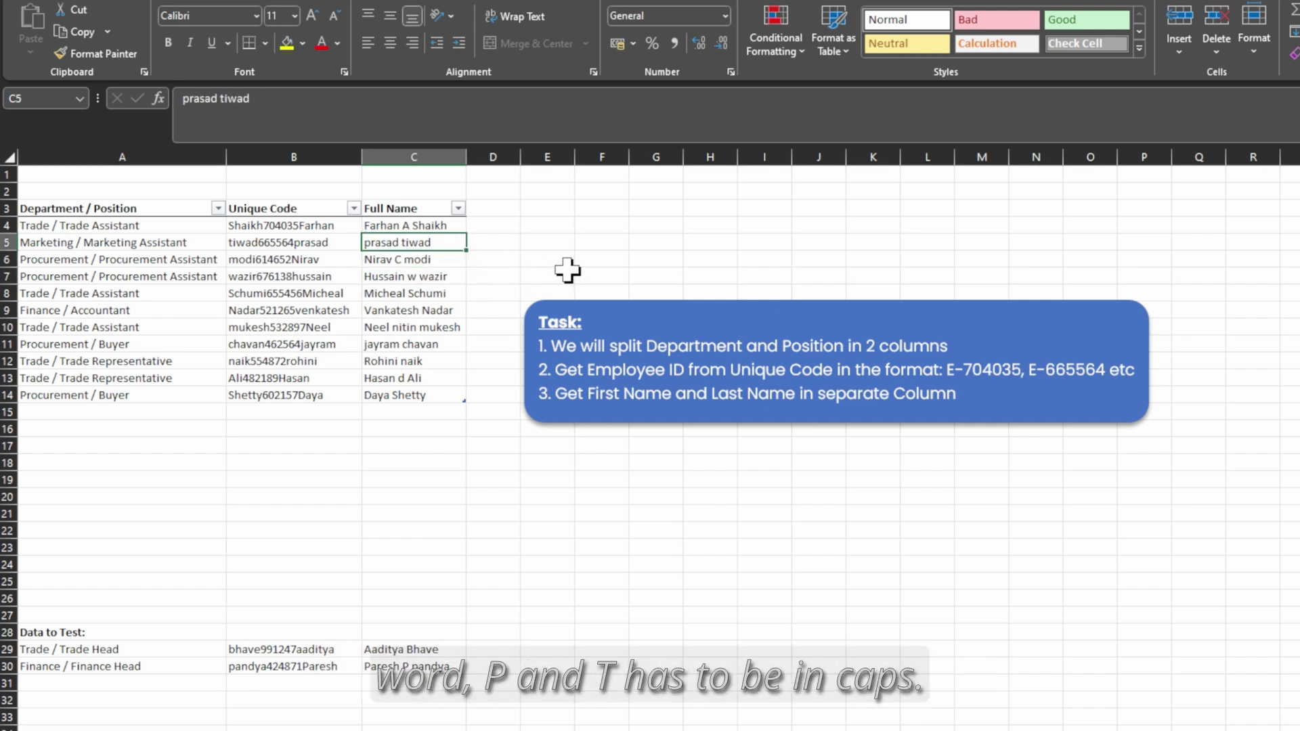
pyautogui.moveTo(406, 226); pyautogui.dragTo(406, 276)
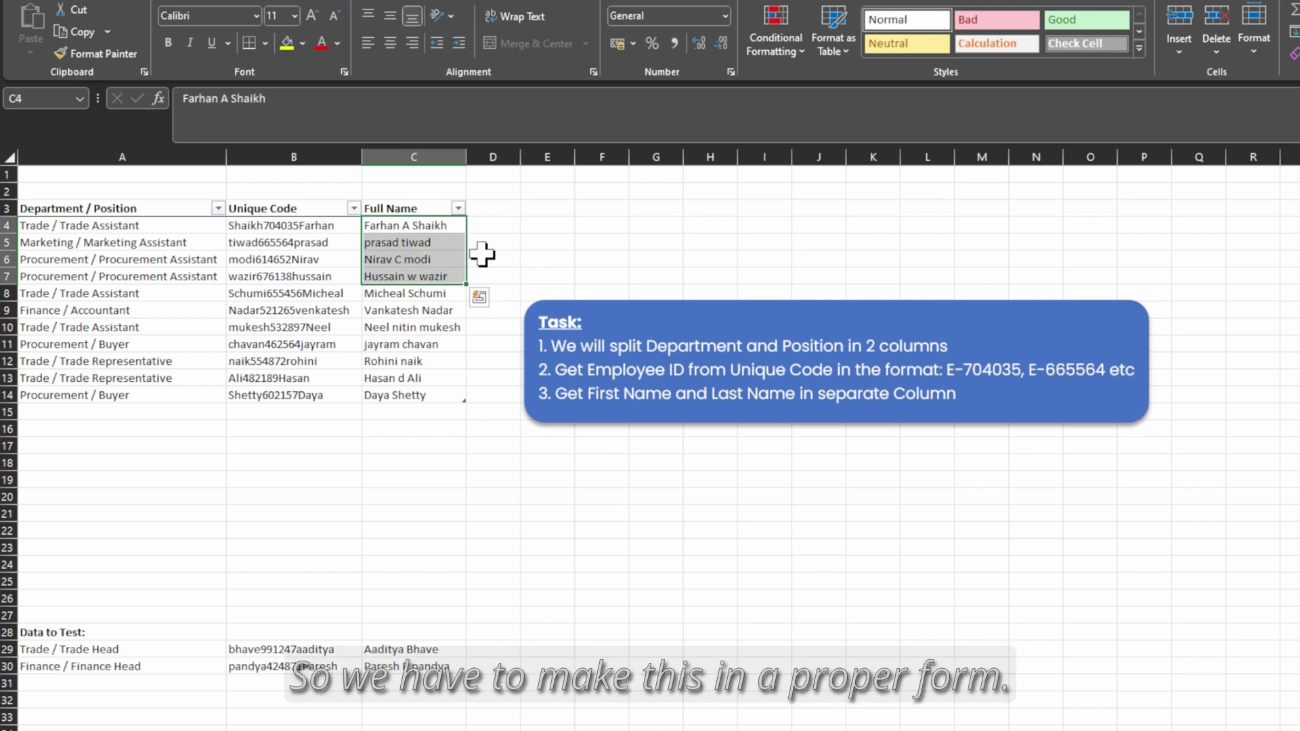
# Step: Move the Task text box below the data table, into the empty rows above the test data
pyautogui.click(547, 225)
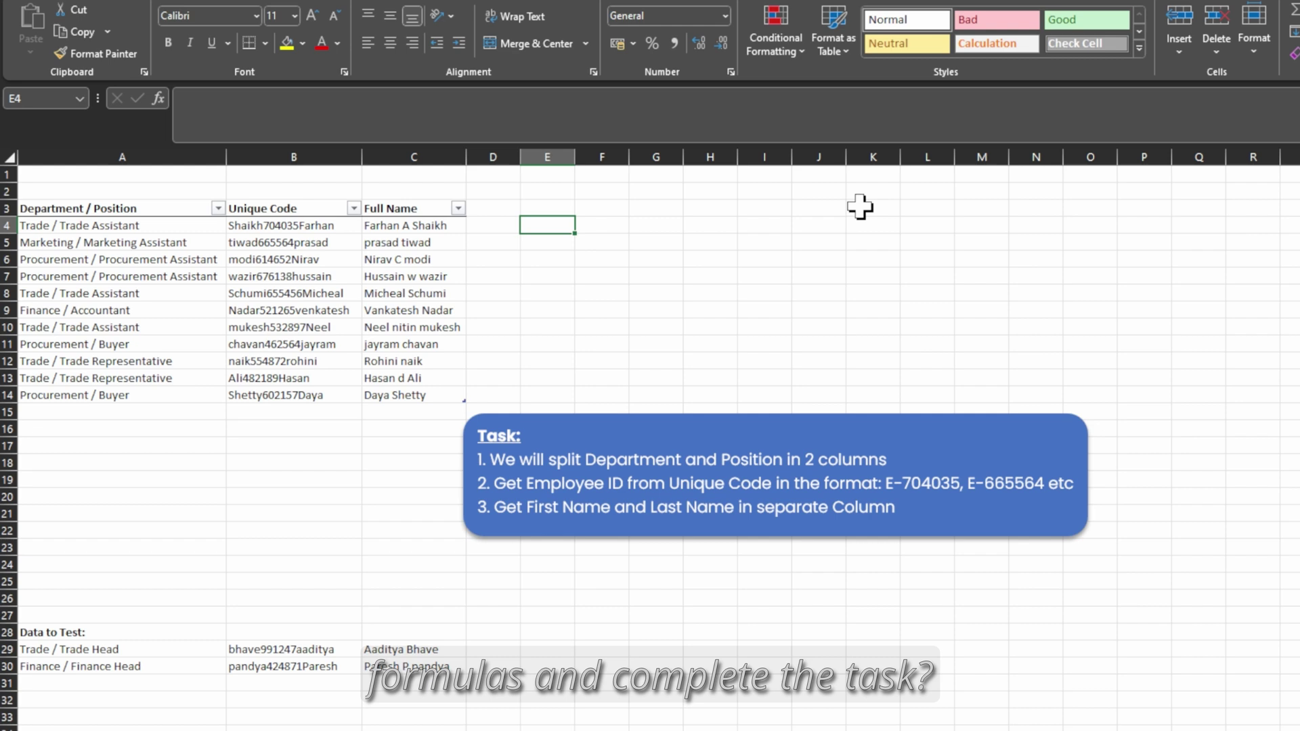
pyautogui.click(696, 419)
pyautogui.moveTo(696, 419); pyautogui.dragTo(271, 449)
# Step: Enter =LEFT(TDepartInfo[@[Department / Position]],5) in E4 and fill the formula down to E14
pyautogui.click(555, 225)
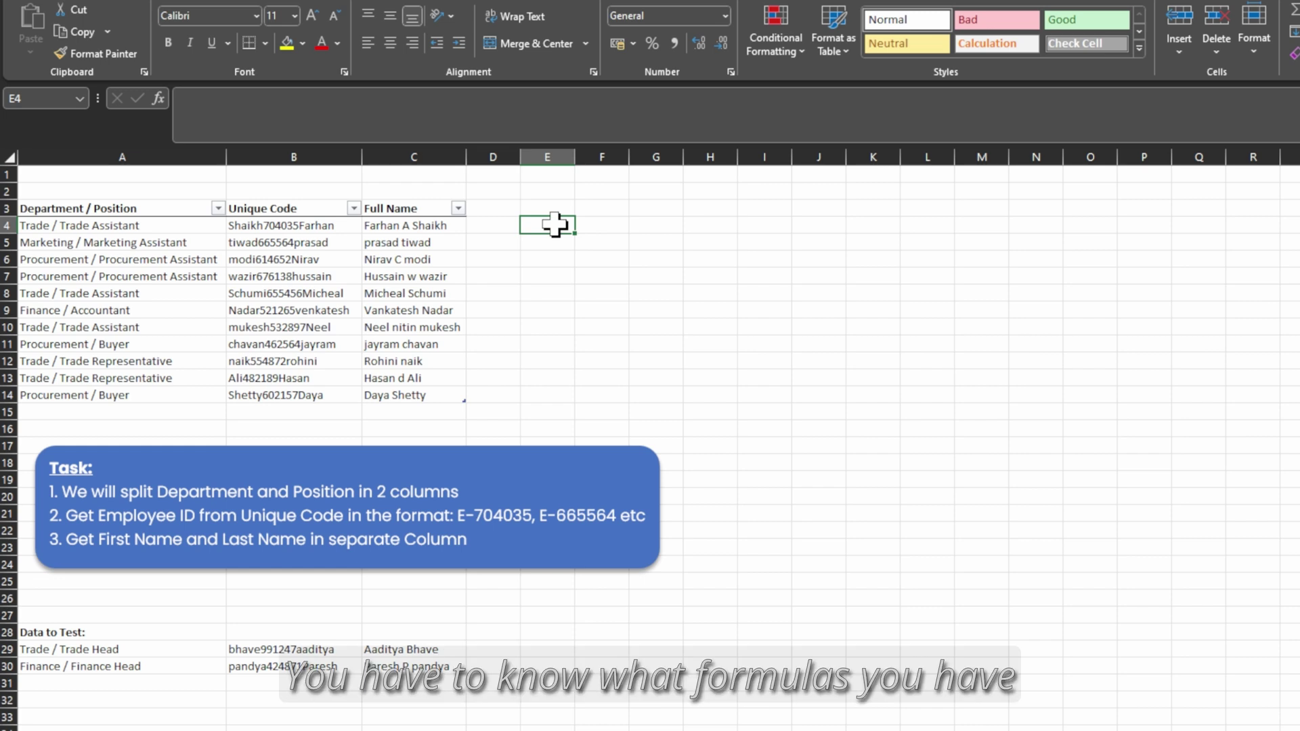
pyautogui.click(125, 230)
pyautogui.press('Right')
pyautogui.press('Right')
pyautogui.press('Right')
pyautogui.press('Right')
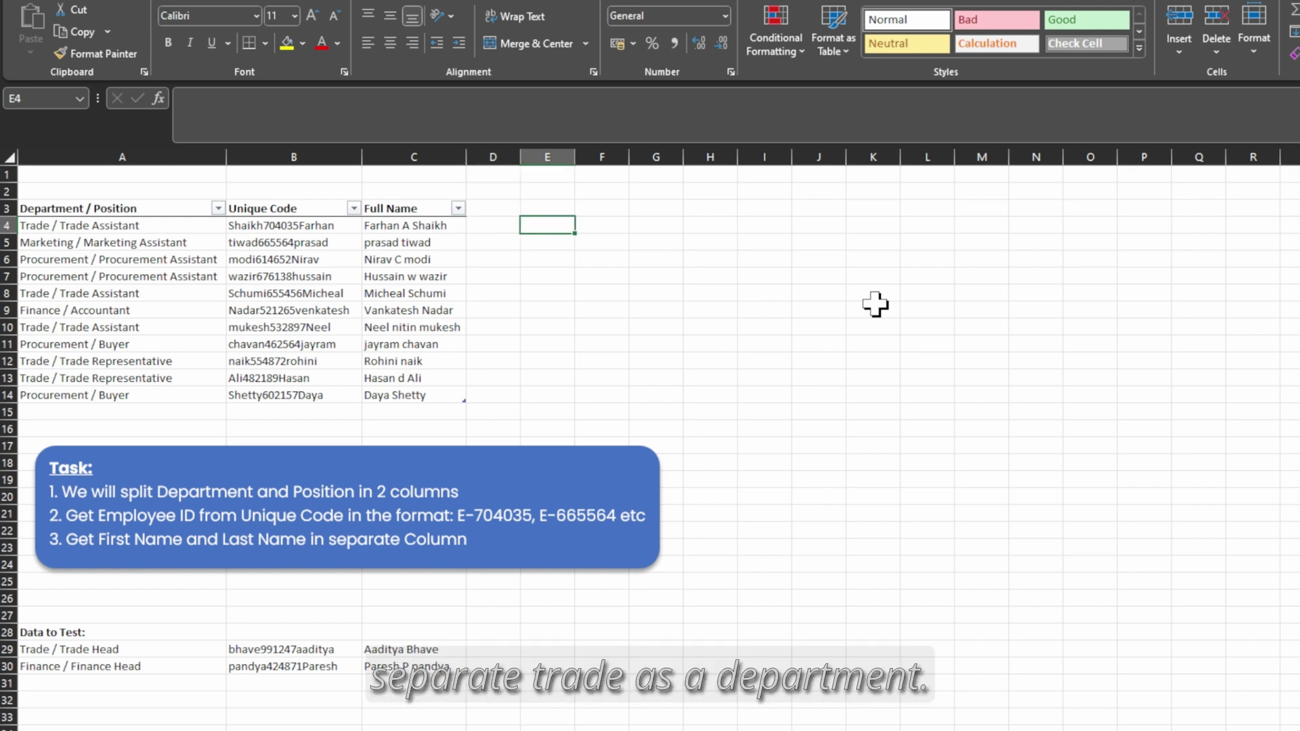
pyautogui.write('=')
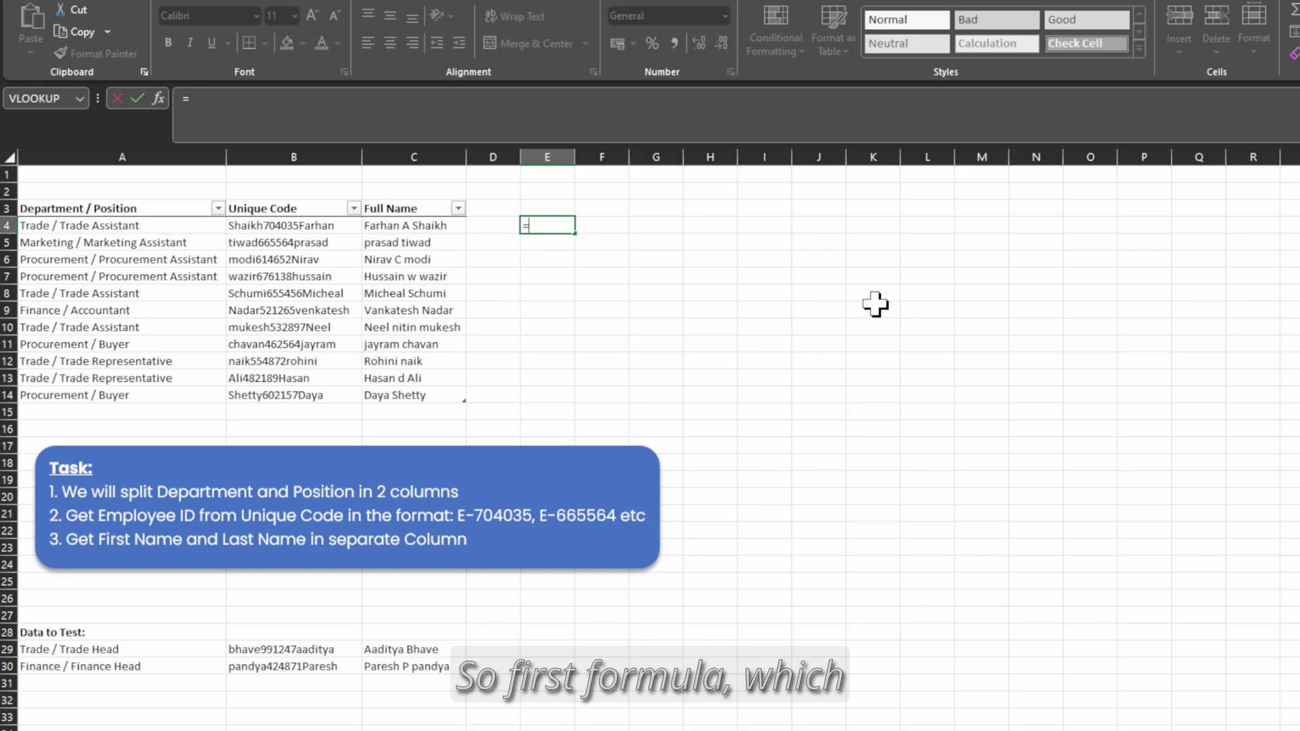
pyautogui.write('left')
pyautogui.write('(')
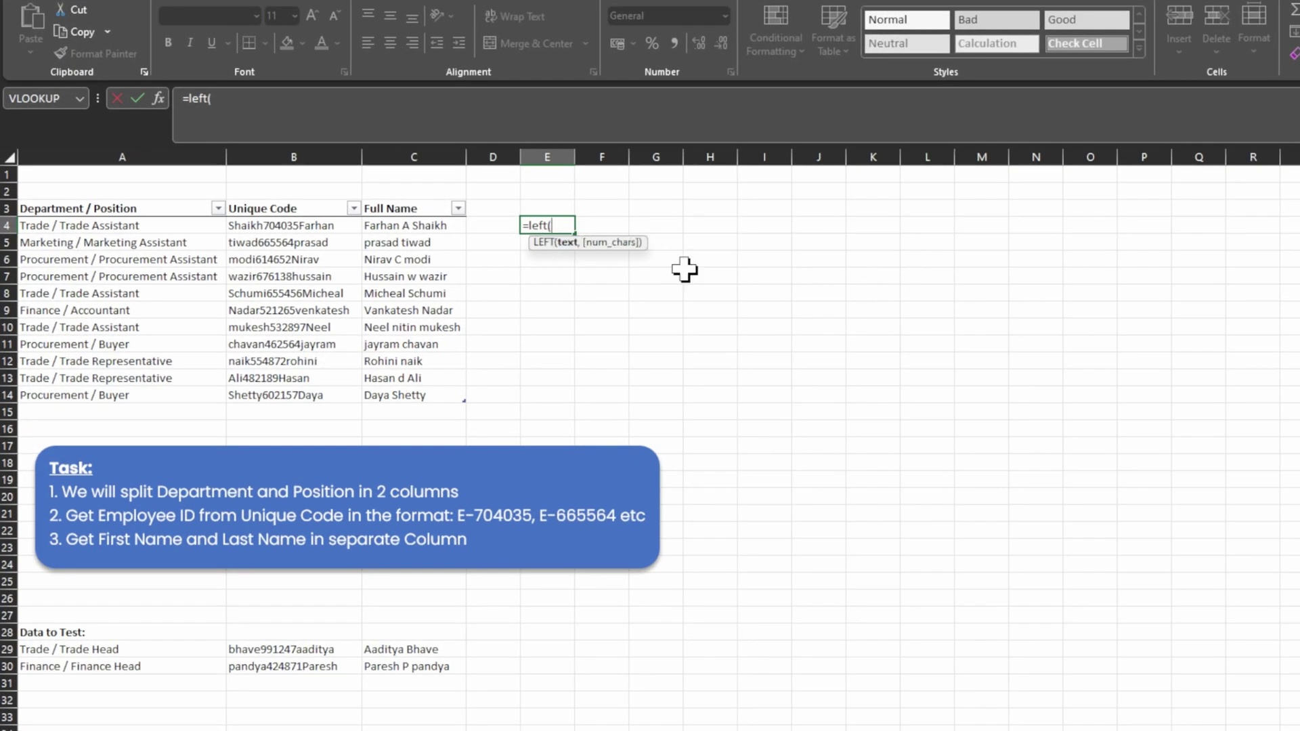
pyautogui.click(169, 225)
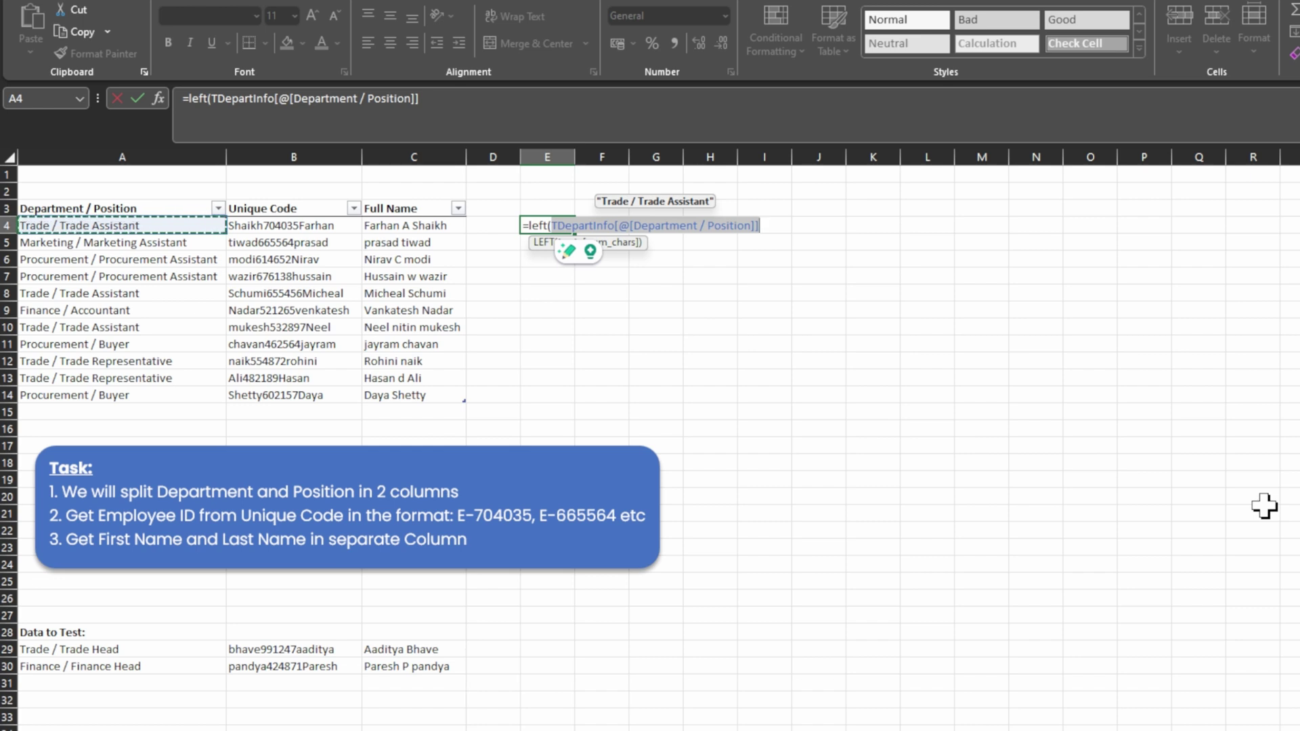
pyautogui.write(',')
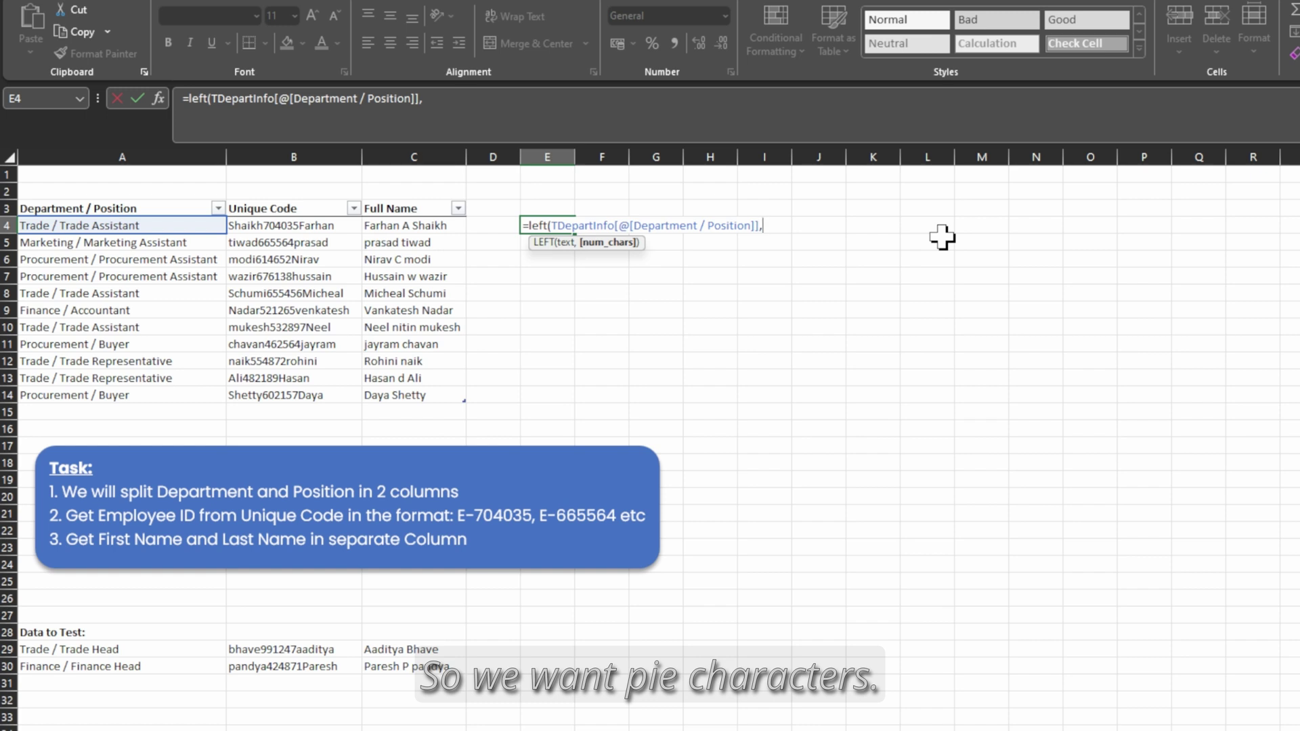
pyautogui.write('5)')
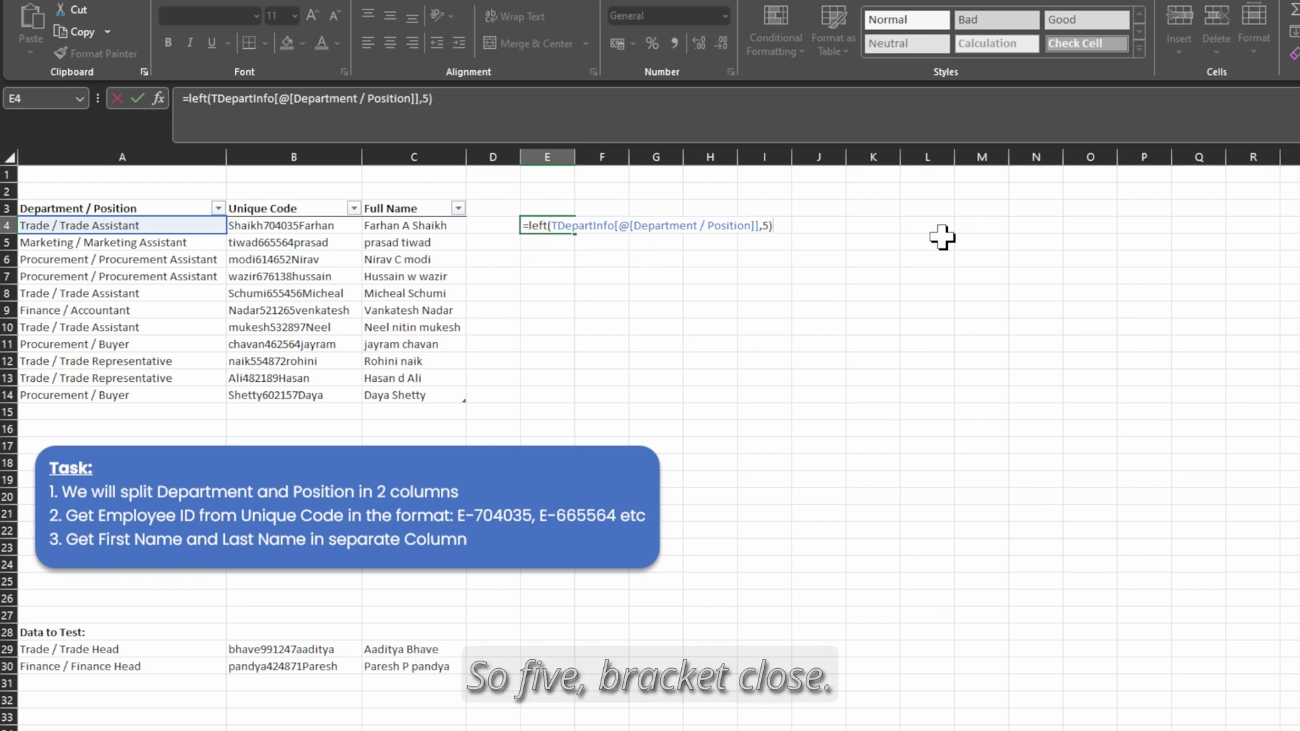
pyautogui.press('Return')
pyautogui.click(566, 225)
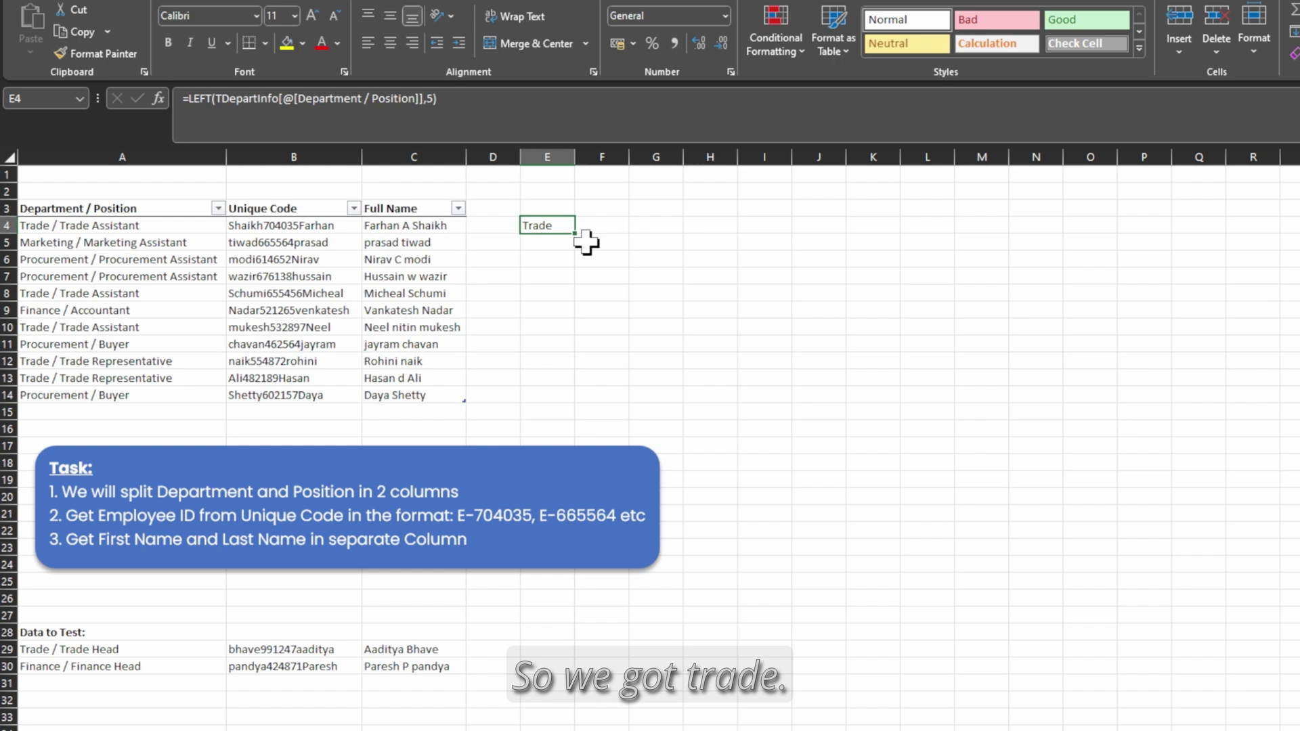
pyautogui.moveTo(576, 246); pyautogui.dragTo(589, 400)
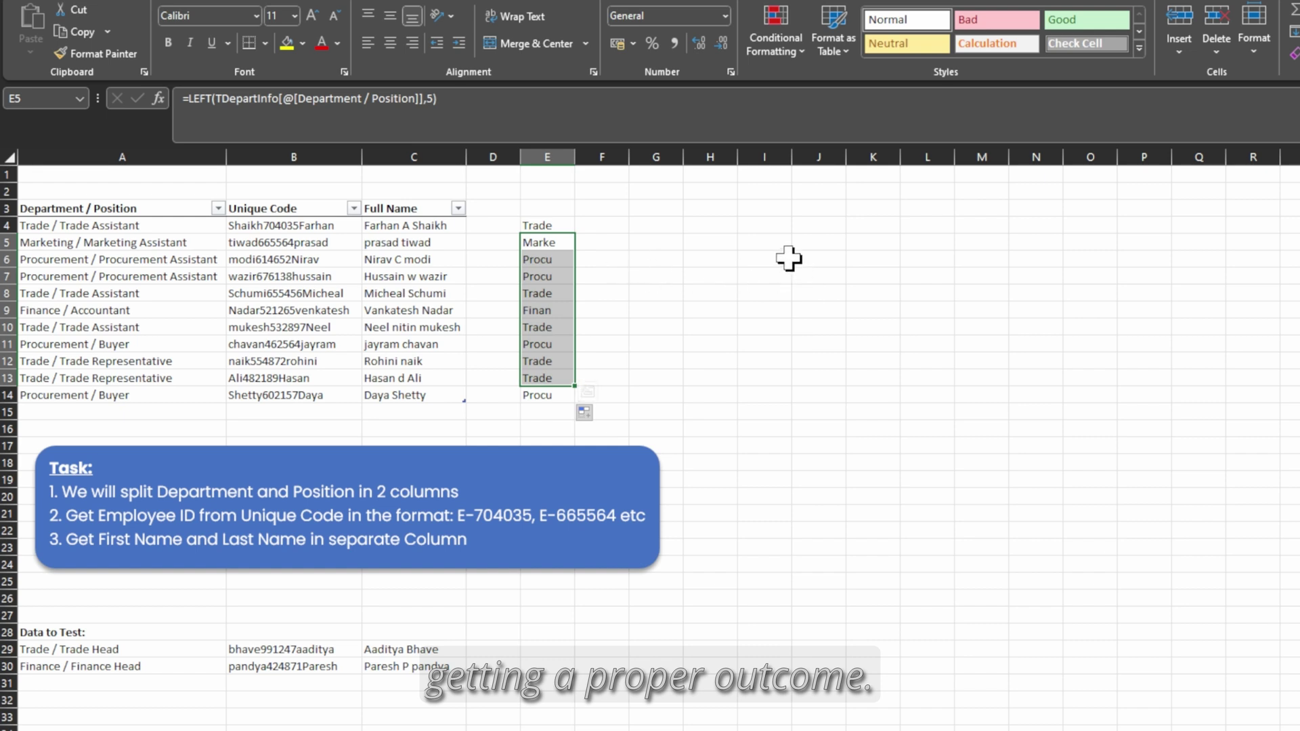
# Step: Replace the fixed character count in E4's LEFT formula with SEARCH(" /",TDepartInfo[@[Department / Position]])
pyautogui.click(557, 227)
pyautogui.press('F2')
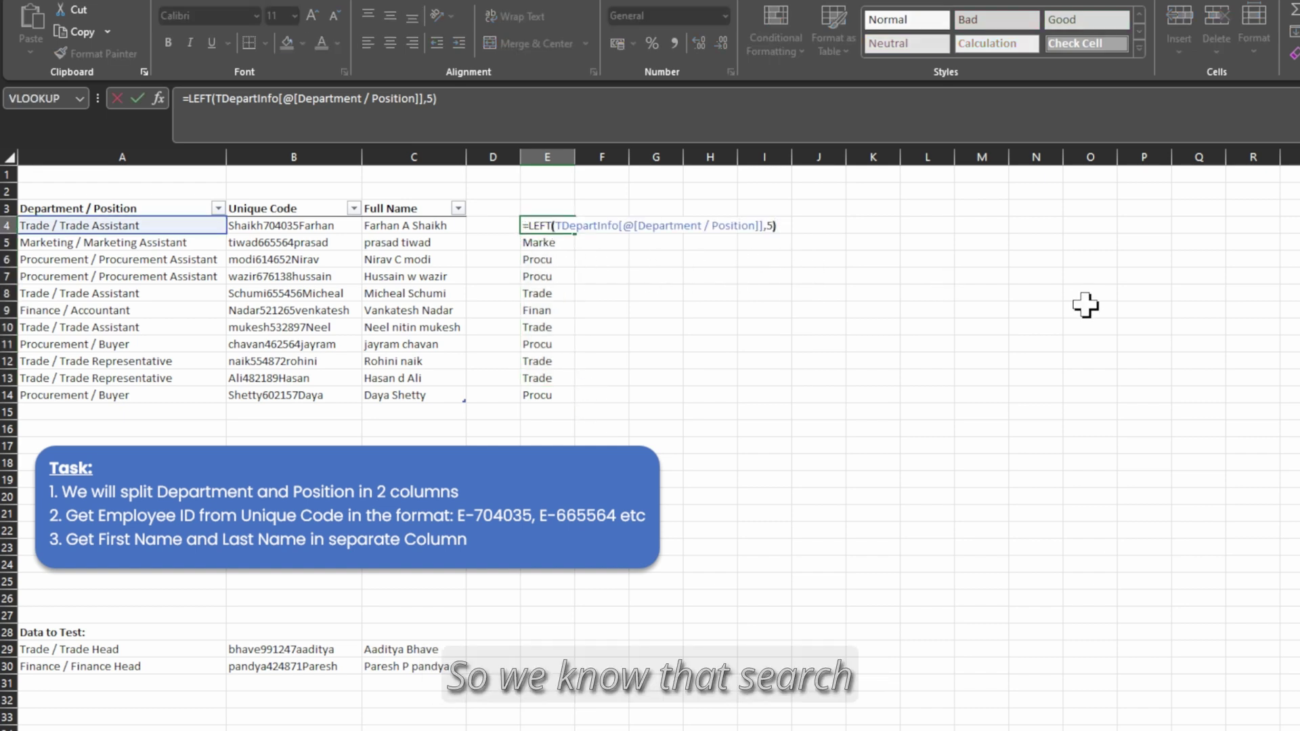
pyautogui.press('Left')
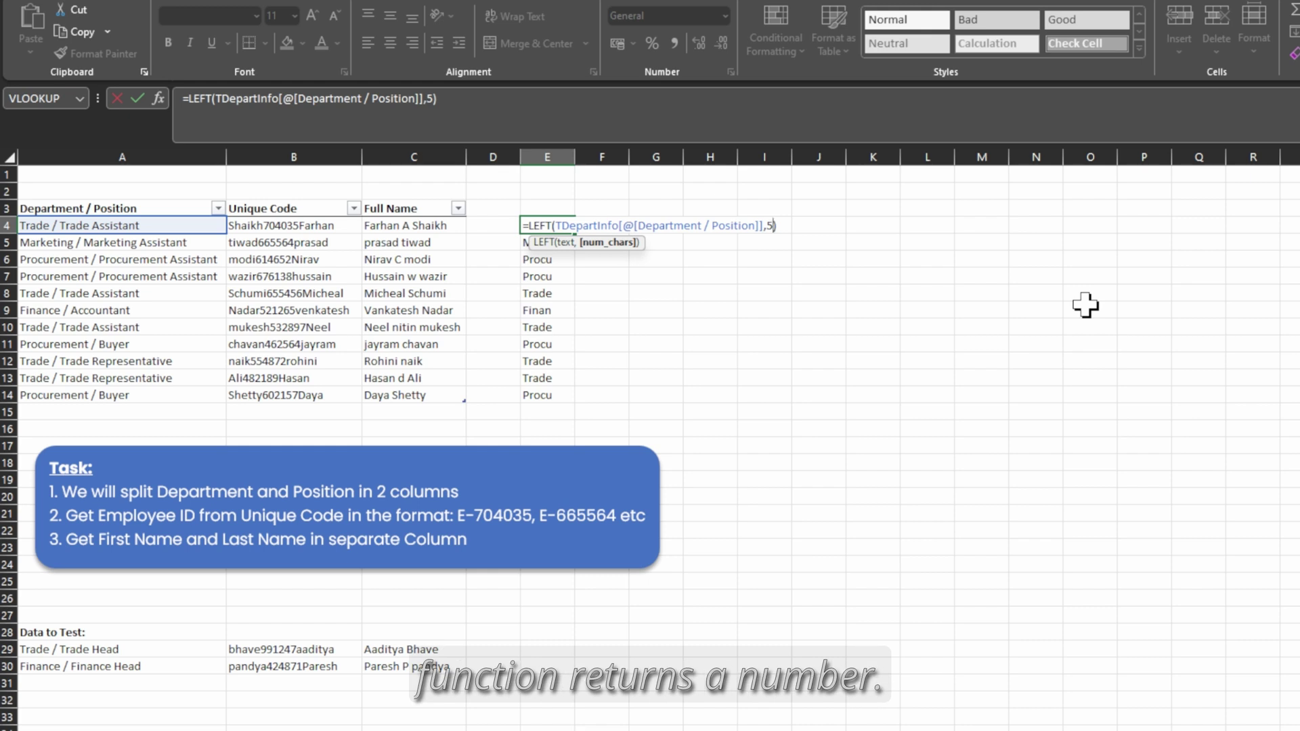
pyautogui.press('BackSpace')
pyautogui.write('sear')
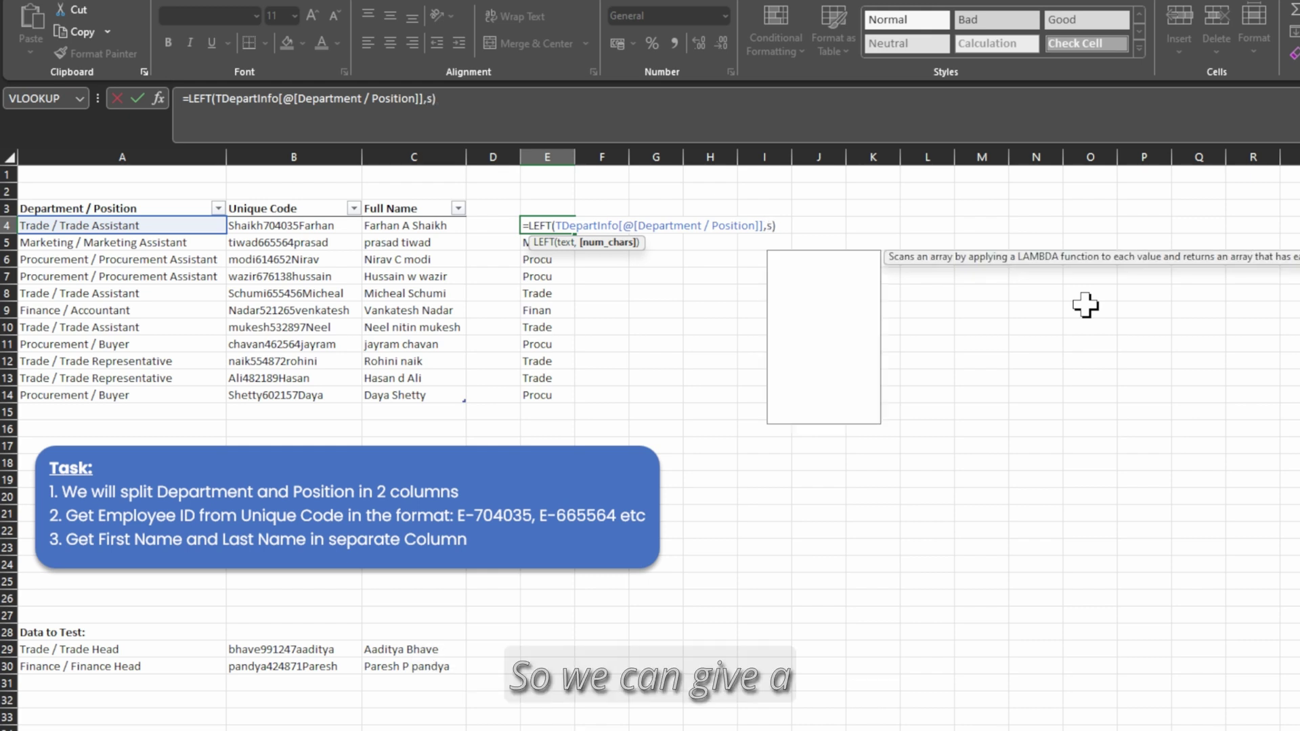
pyautogui.press('Tab')
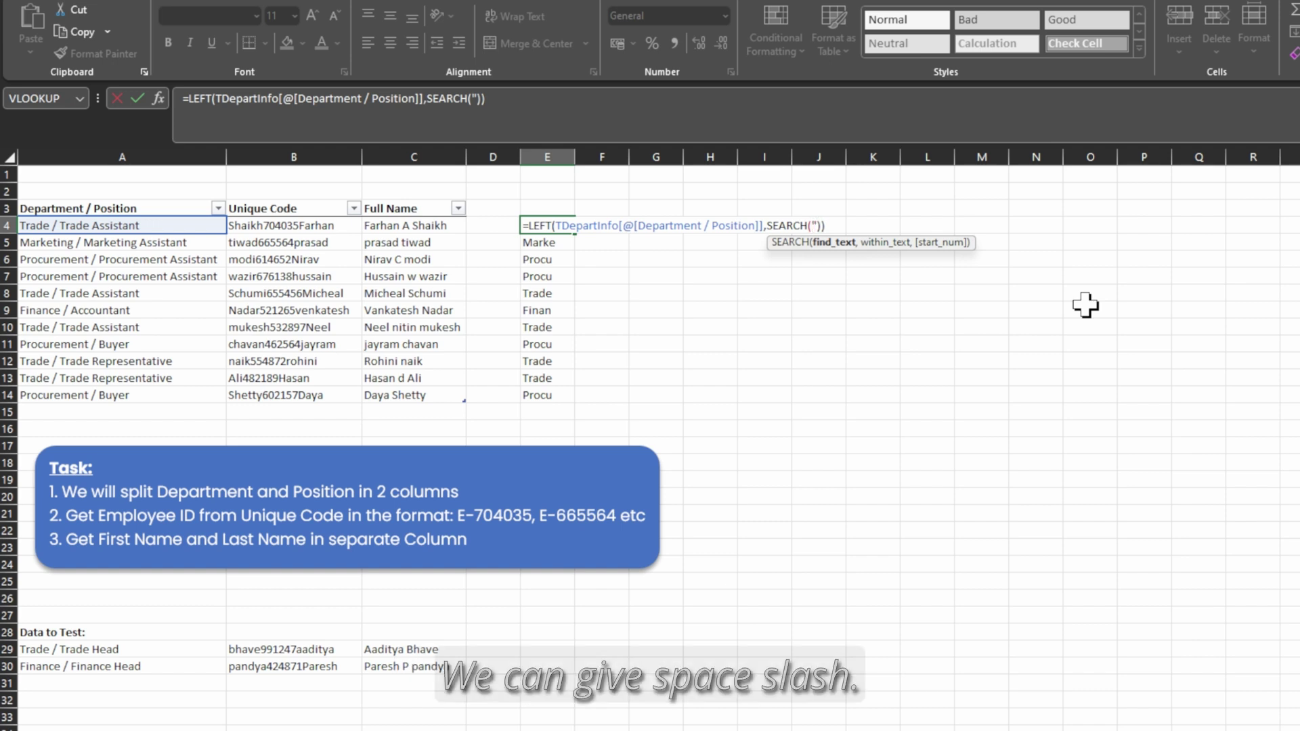
pyautogui.write('" /",')
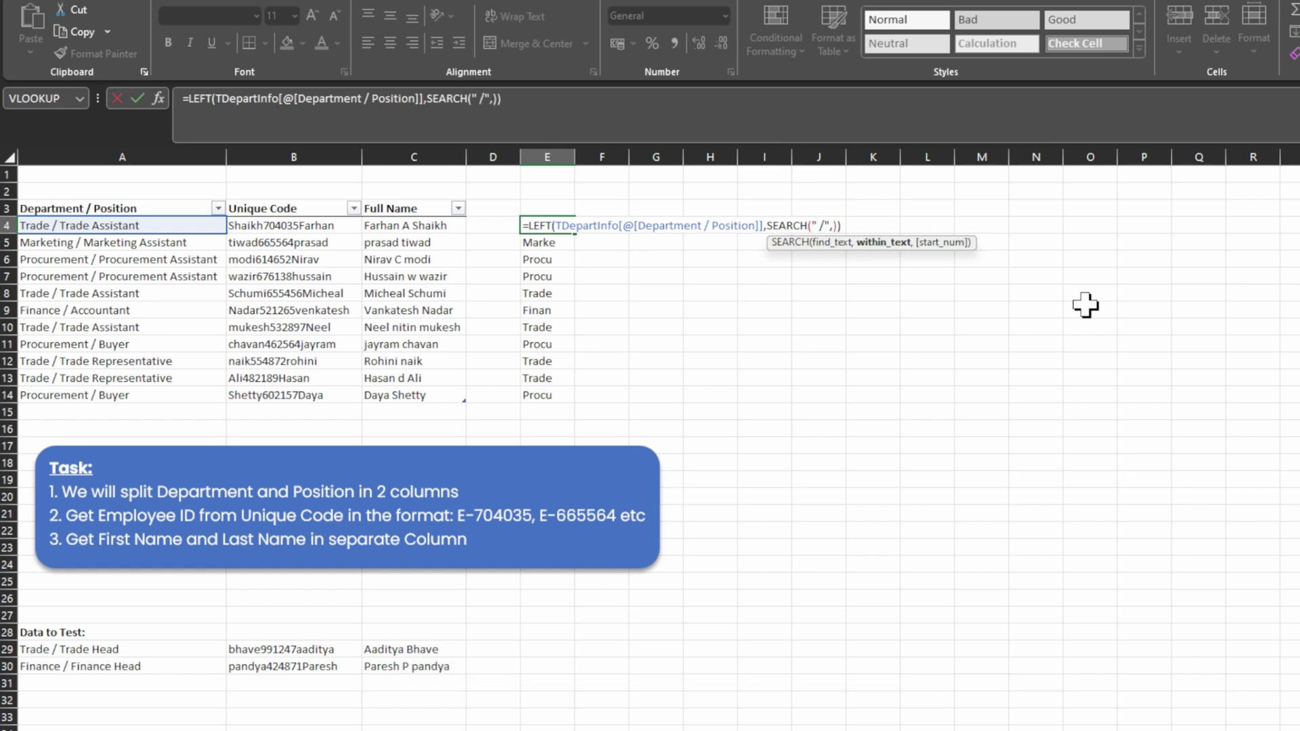
pyautogui.click(151, 230)
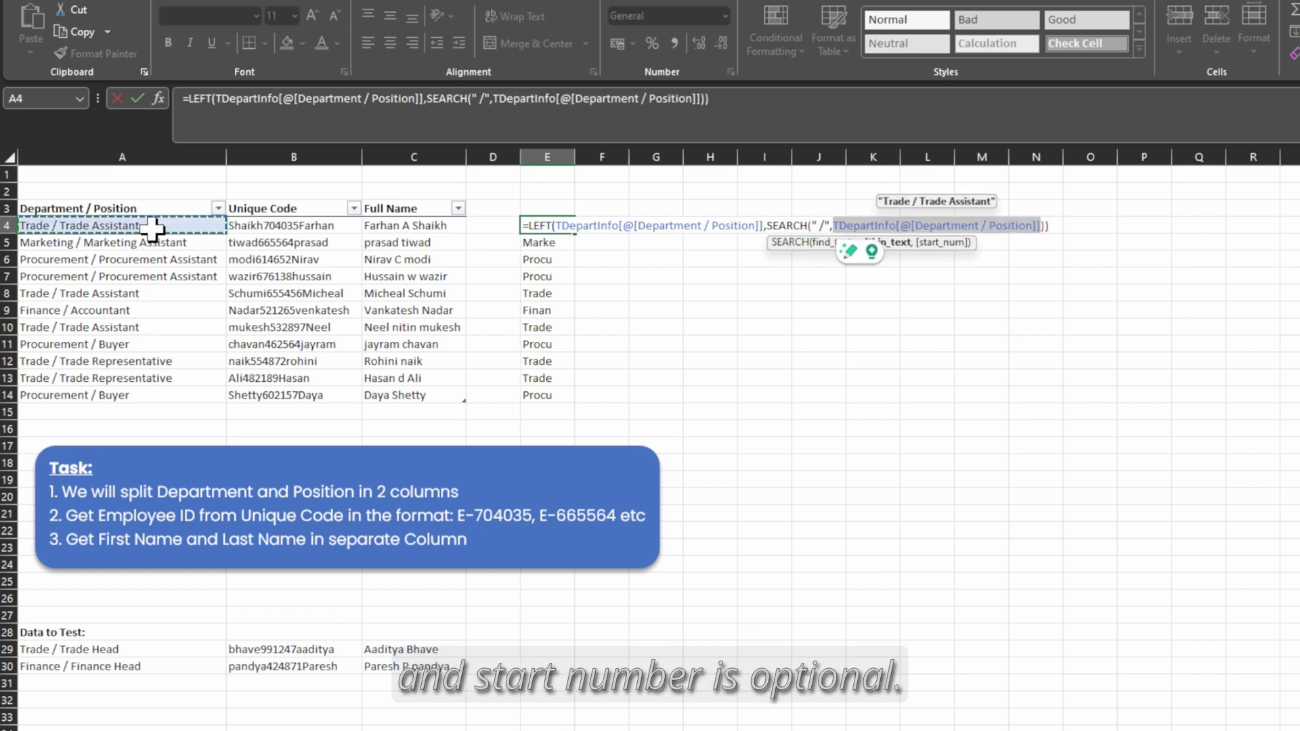
pyautogui.press('Return')
# Step: Fill the revised LEFT and SEARCH formula from E4 down to E14 and autofit column E's width
pyautogui.press('Up')
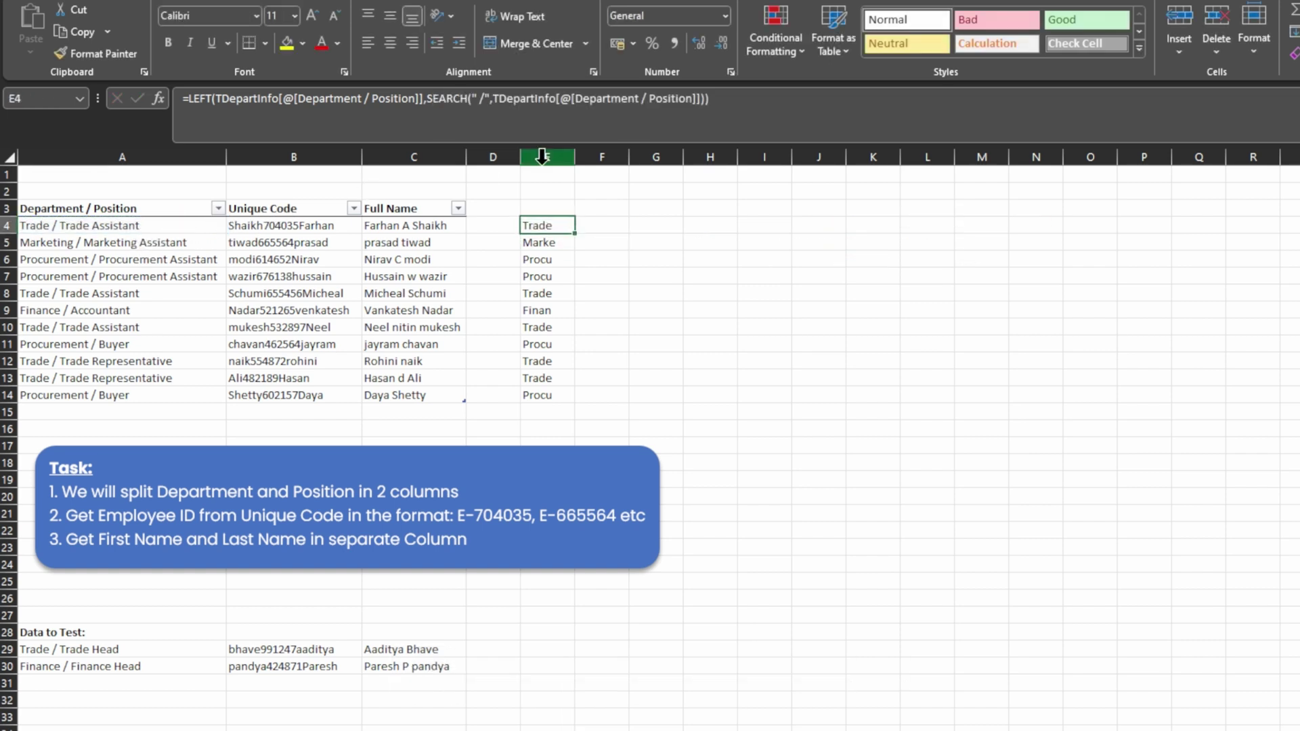
pyautogui.doubleClick(577, 237)
pyautogui.doubleClick(575, 157)
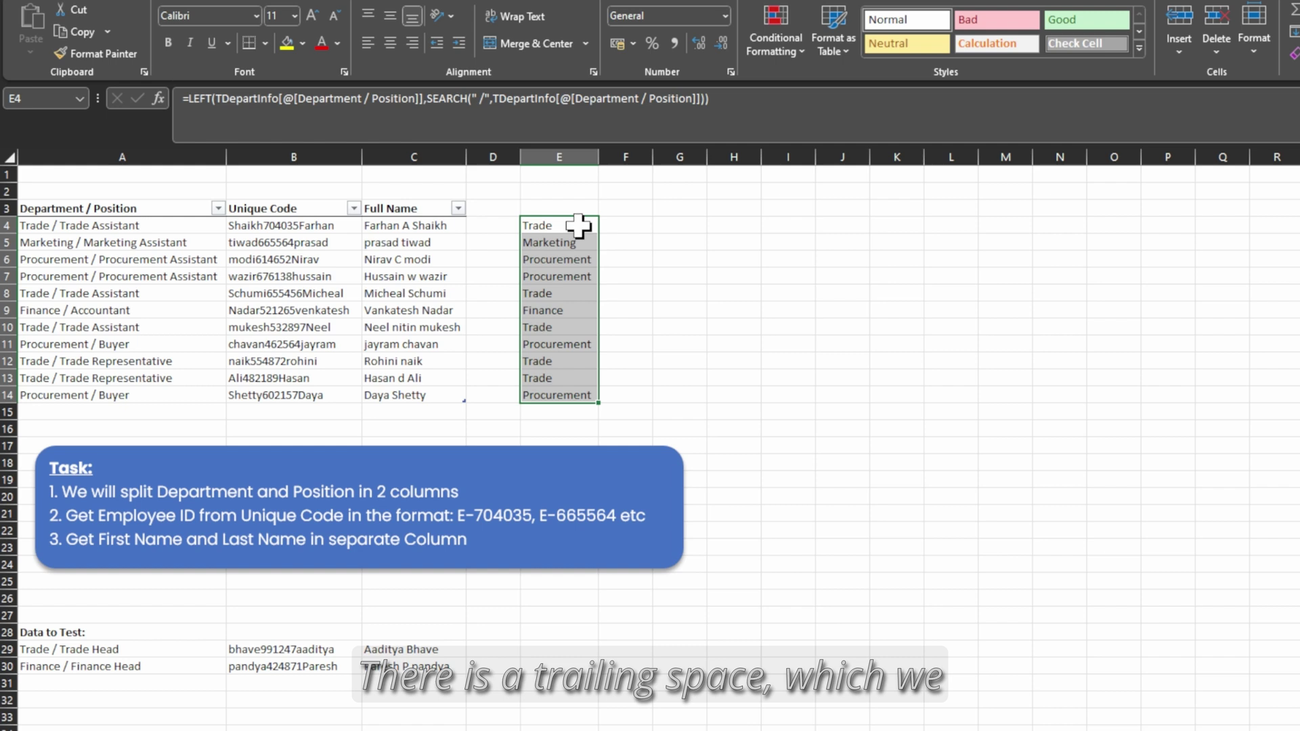
# Step: Wrap E4's LEFT and SEARCH formula in TRIM and fill the revised formula down to E14
pyautogui.click(737, 111)
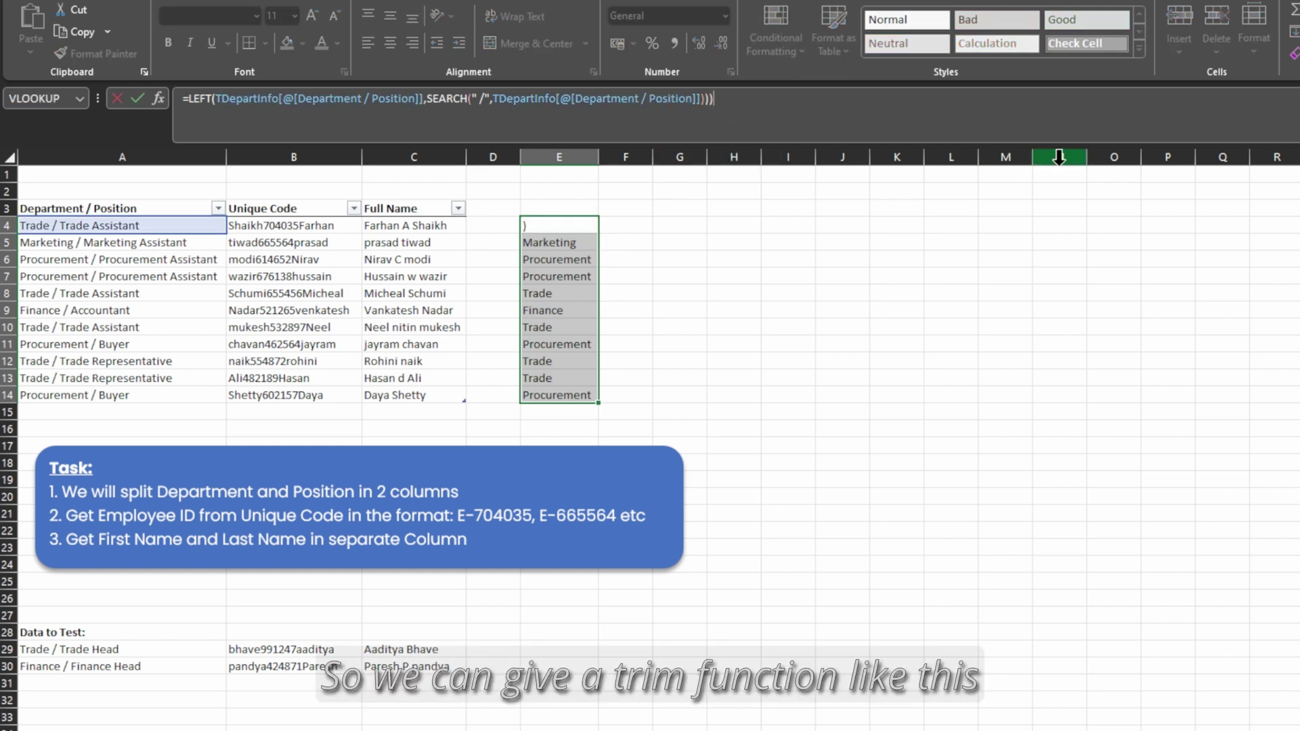
pyautogui.write('trim(')
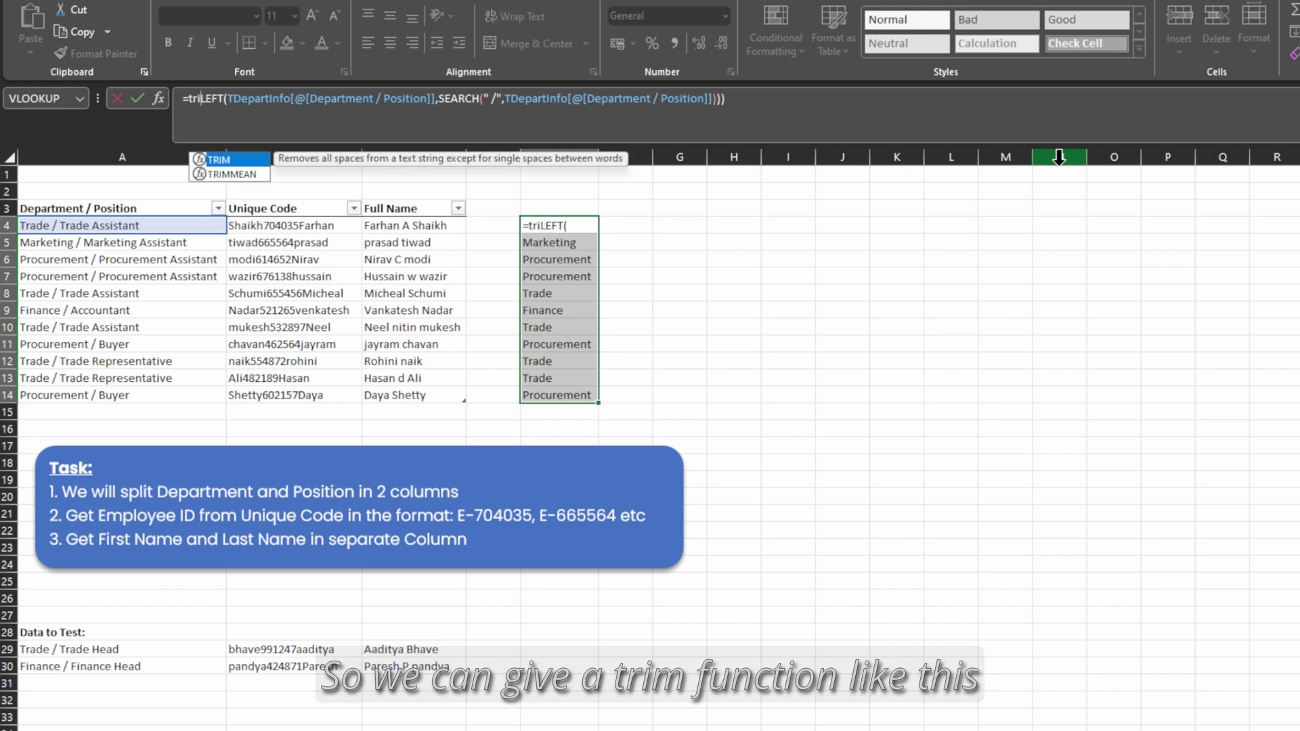
pyautogui.press('Return')
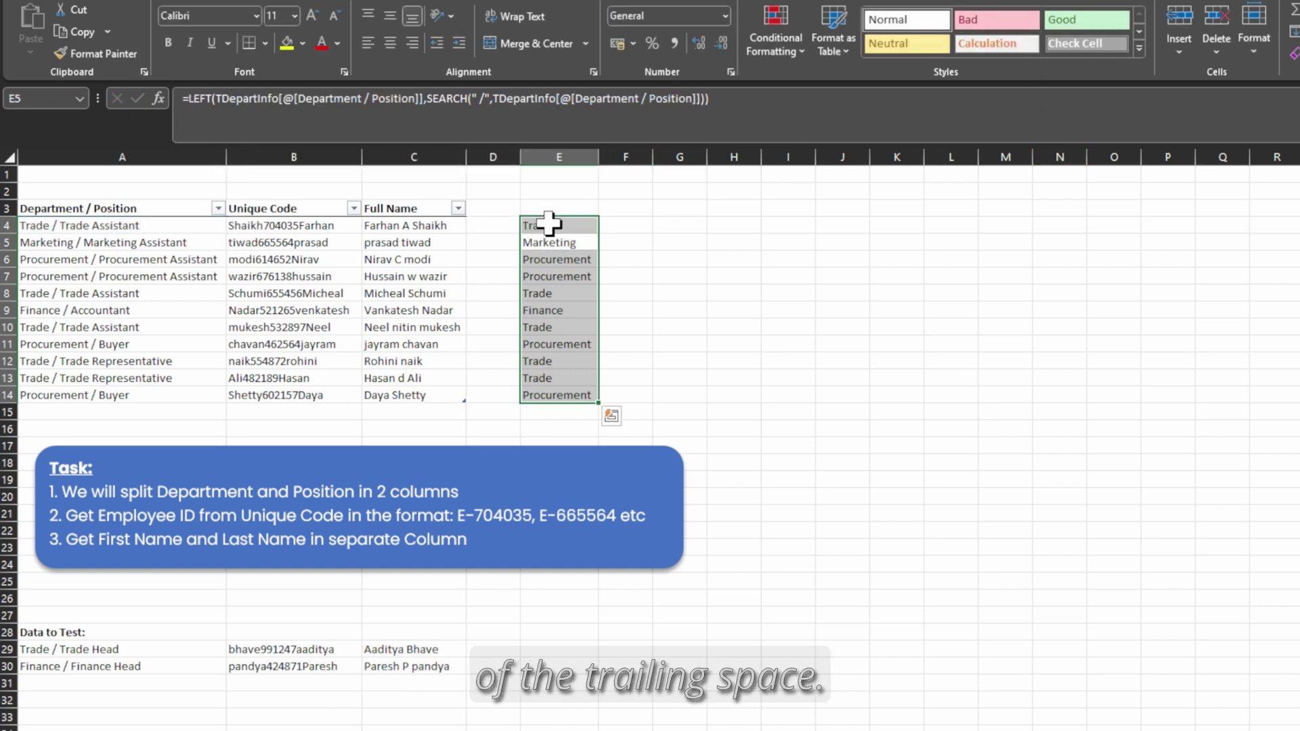
pyautogui.click(582, 229)
pyautogui.doubleClick(599, 233)
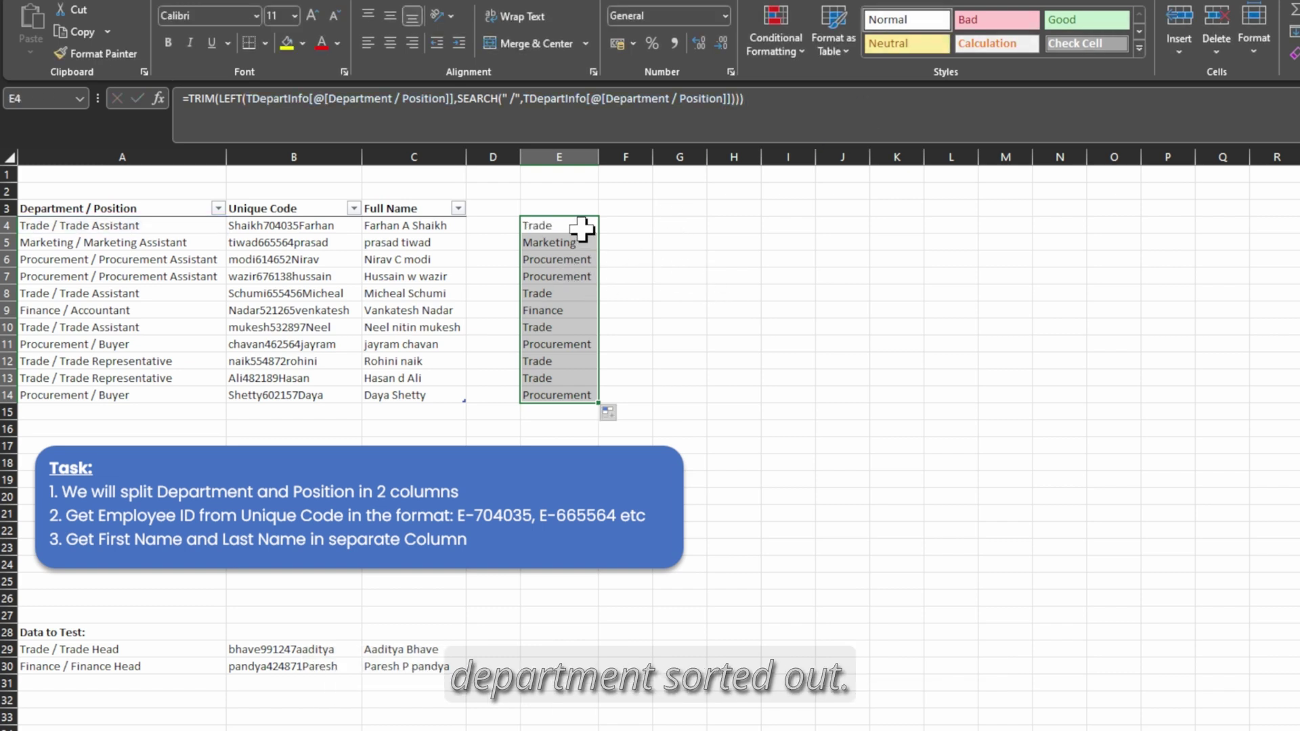
# Step: Enter =SEARCH("/ ",TDepartInfo[@[Department / Position]]) in F4
pyautogui.click(619, 226)
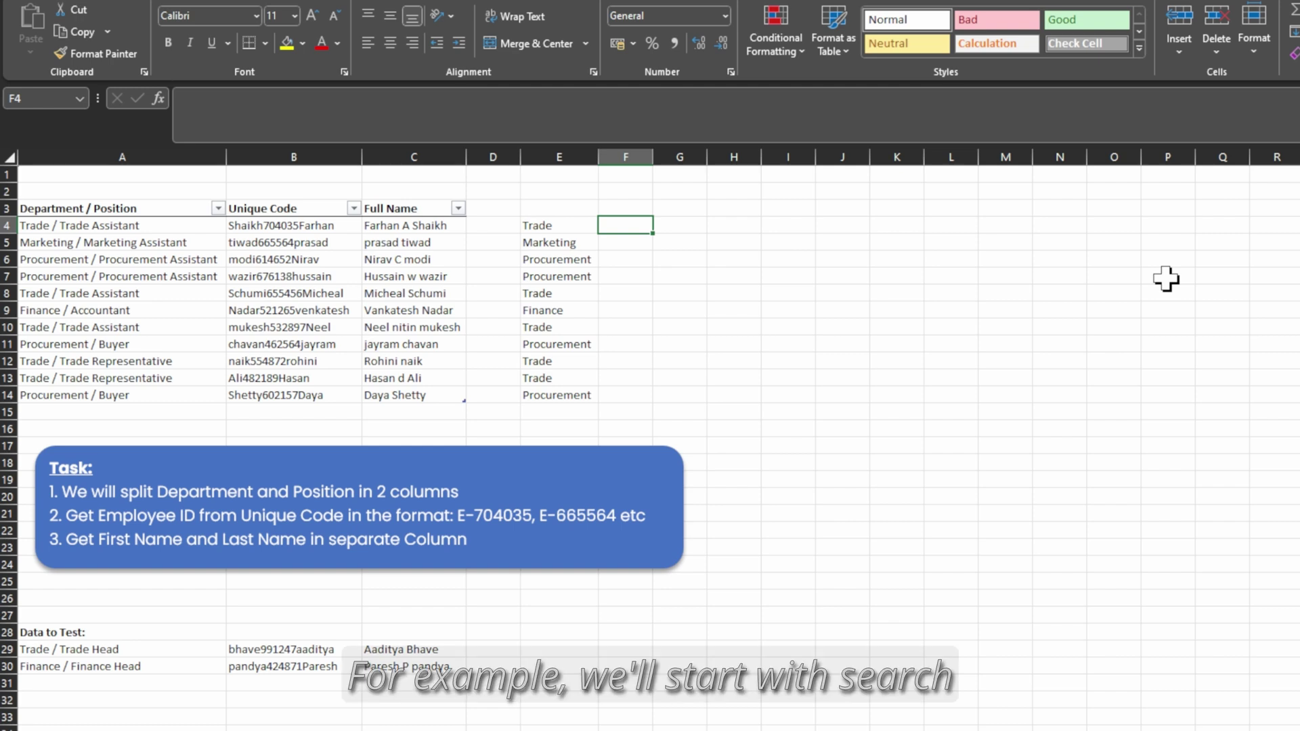
pyautogui.write('=sear')
pyautogui.press('Tab')
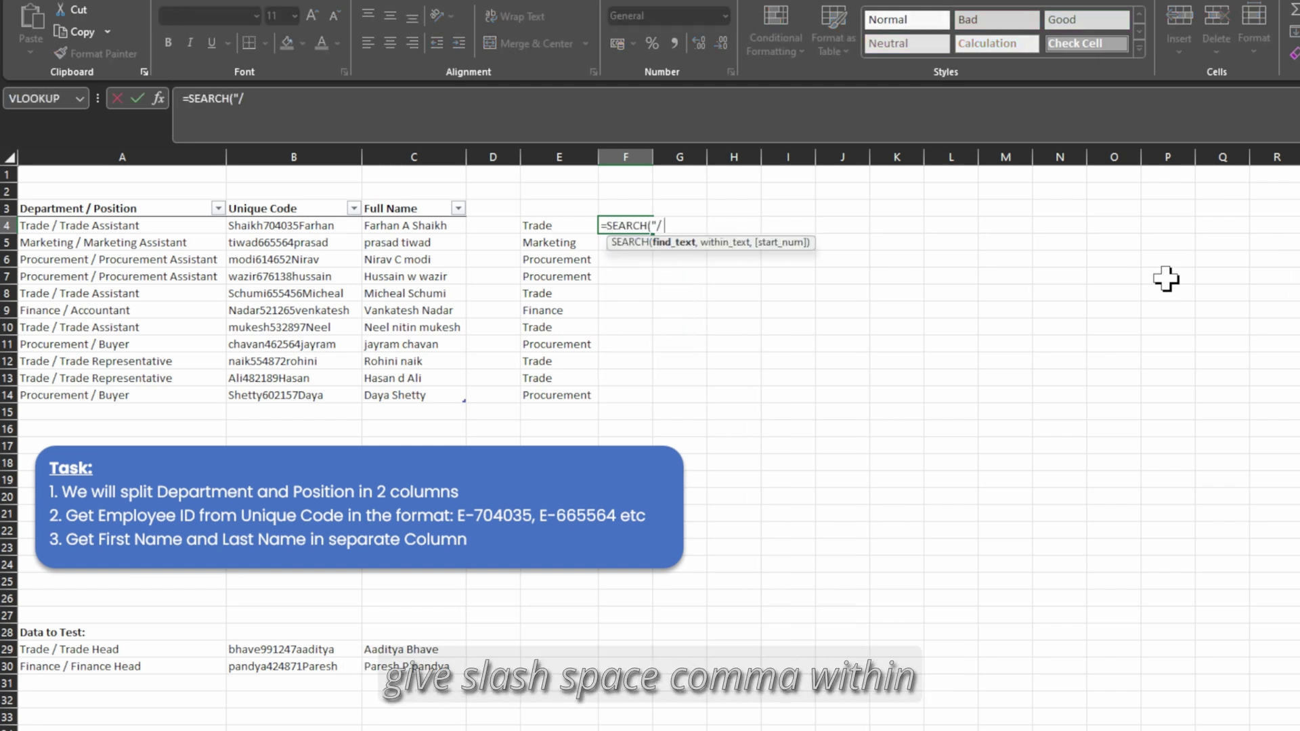
pyautogui.write('/ ",')
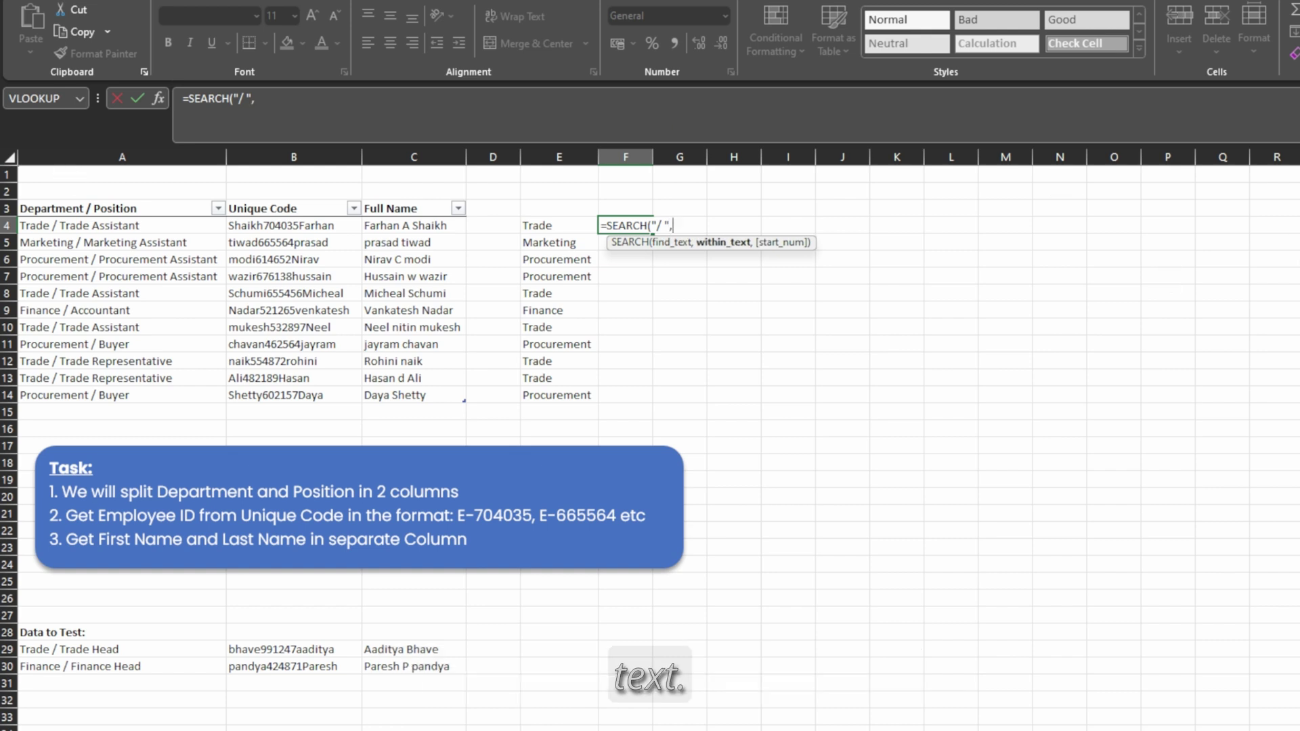
pyautogui.click(204, 225)
pyautogui.press('Return')
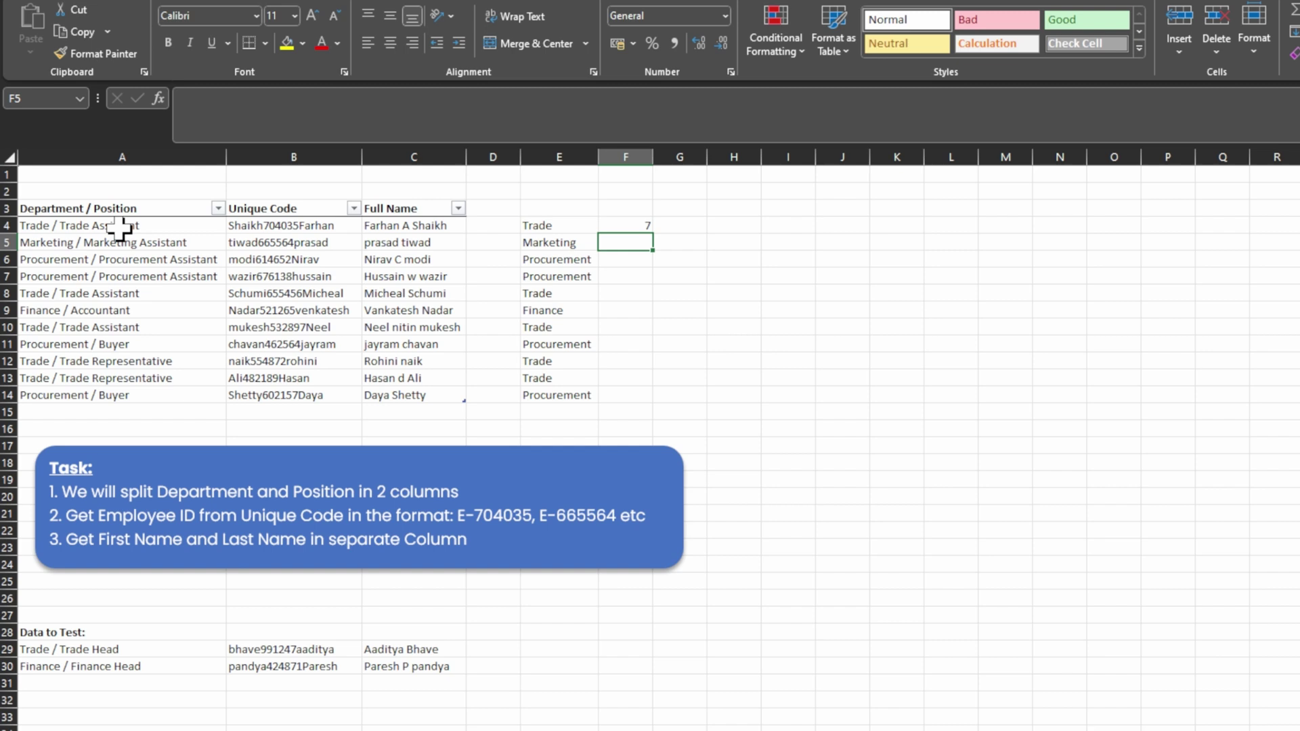
# Step: Insert LEN(TDepartInfo[@[Department / Position]])- in front of the SEARCH function in F4's formula
pyautogui.click(67, 229)
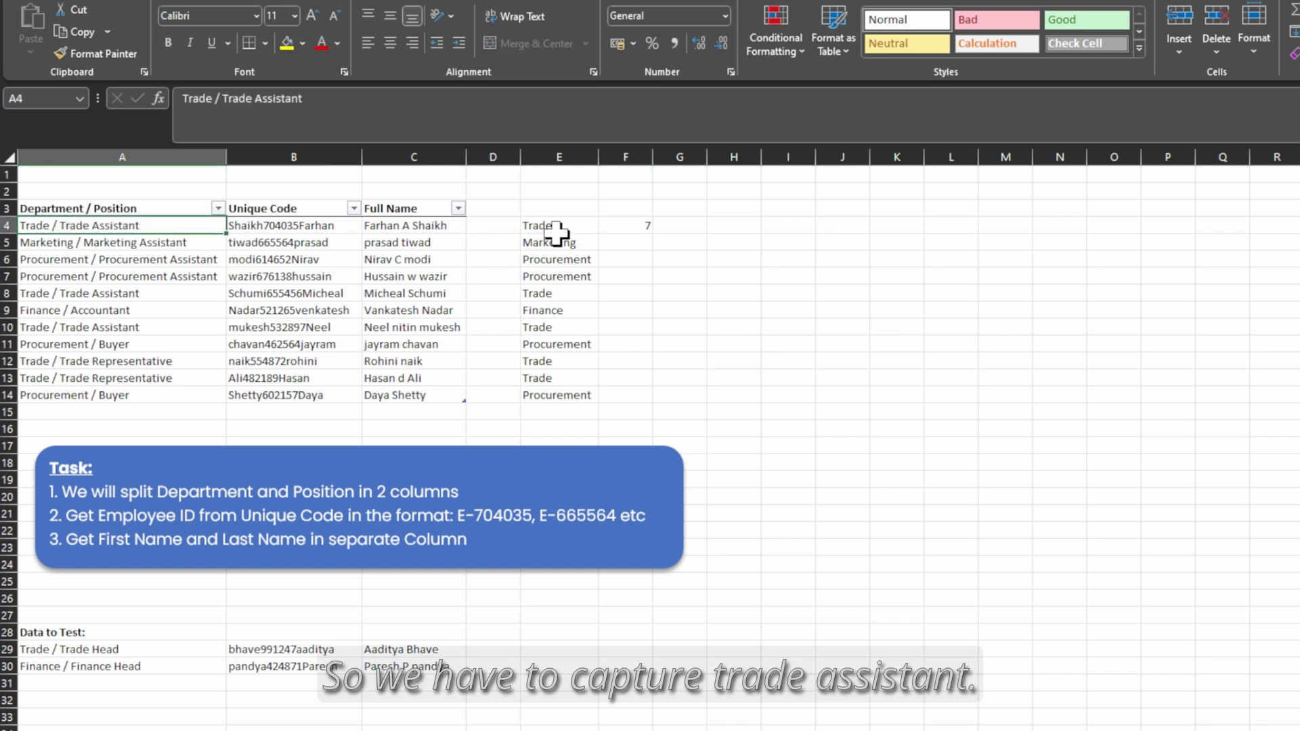
pyautogui.click(613, 225)
pyautogui.press('F2')
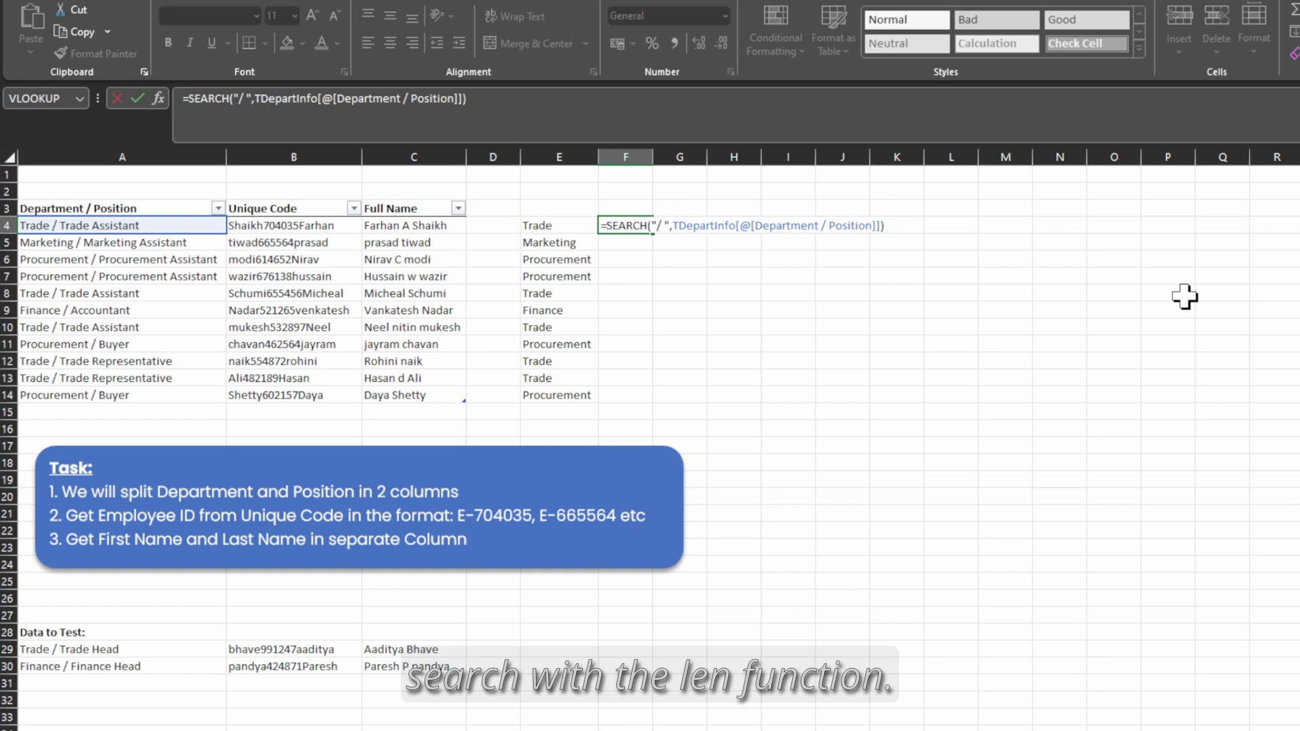
pyautogui.write('len(')
pyautogui.click(192, 227)
pyautogui.write(')-')
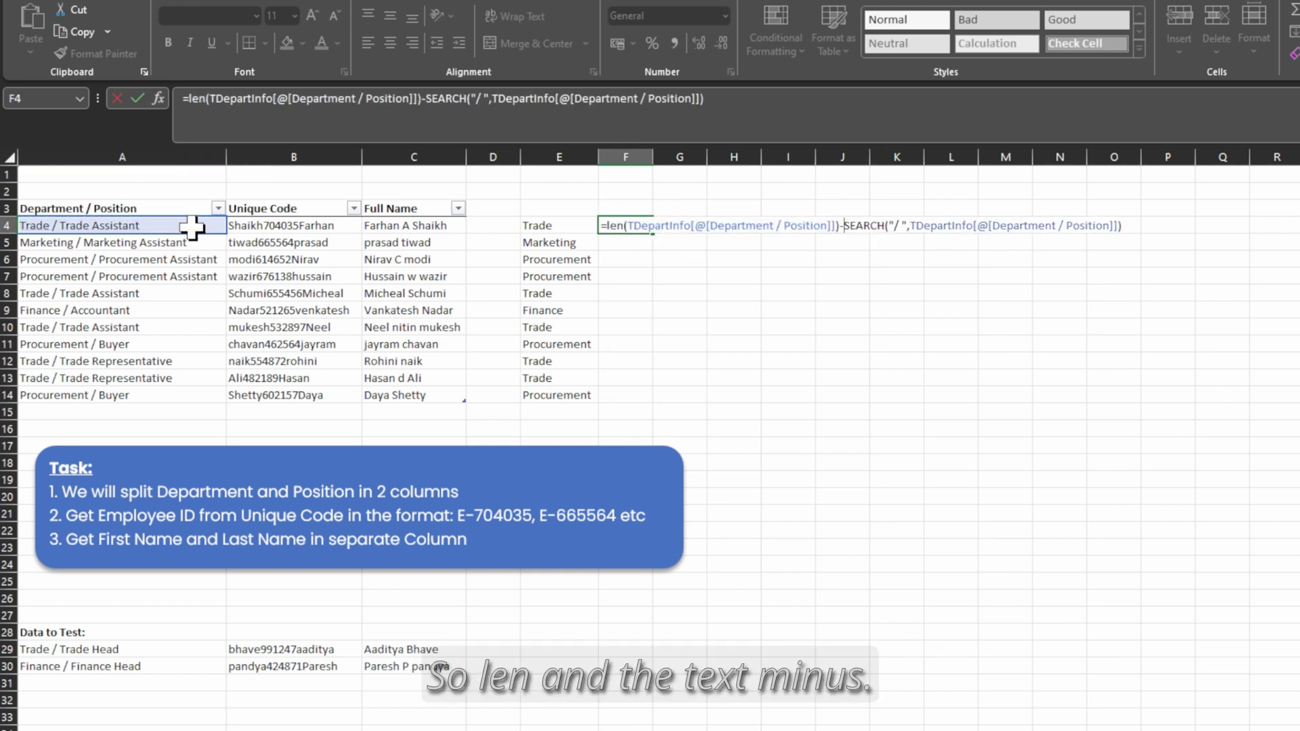
pyautogui.press('Return')
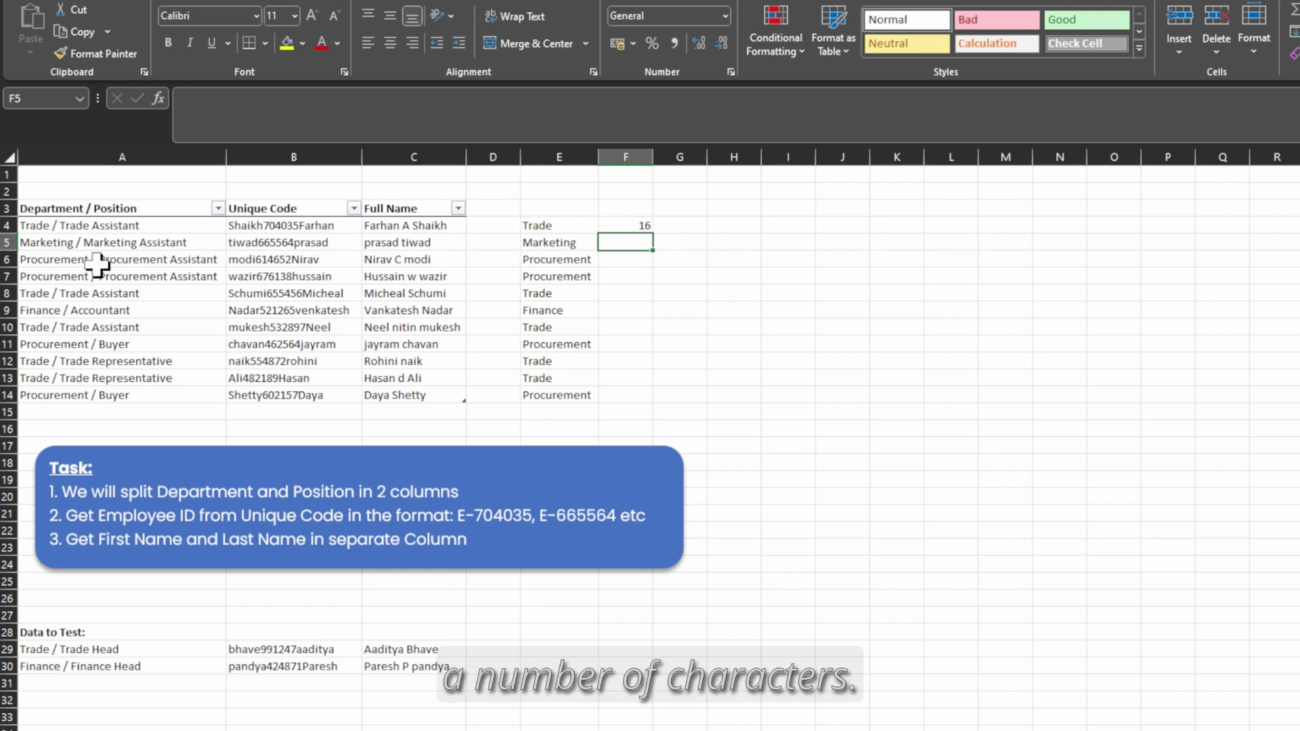
# Step: Wrap F4's formula in RIGHT, with TDepartInfo[@[Department / Position]] as text and the LEN minus SEARCH expression as character count
pyautogui.press('Up')
pyautogui.press('F2')
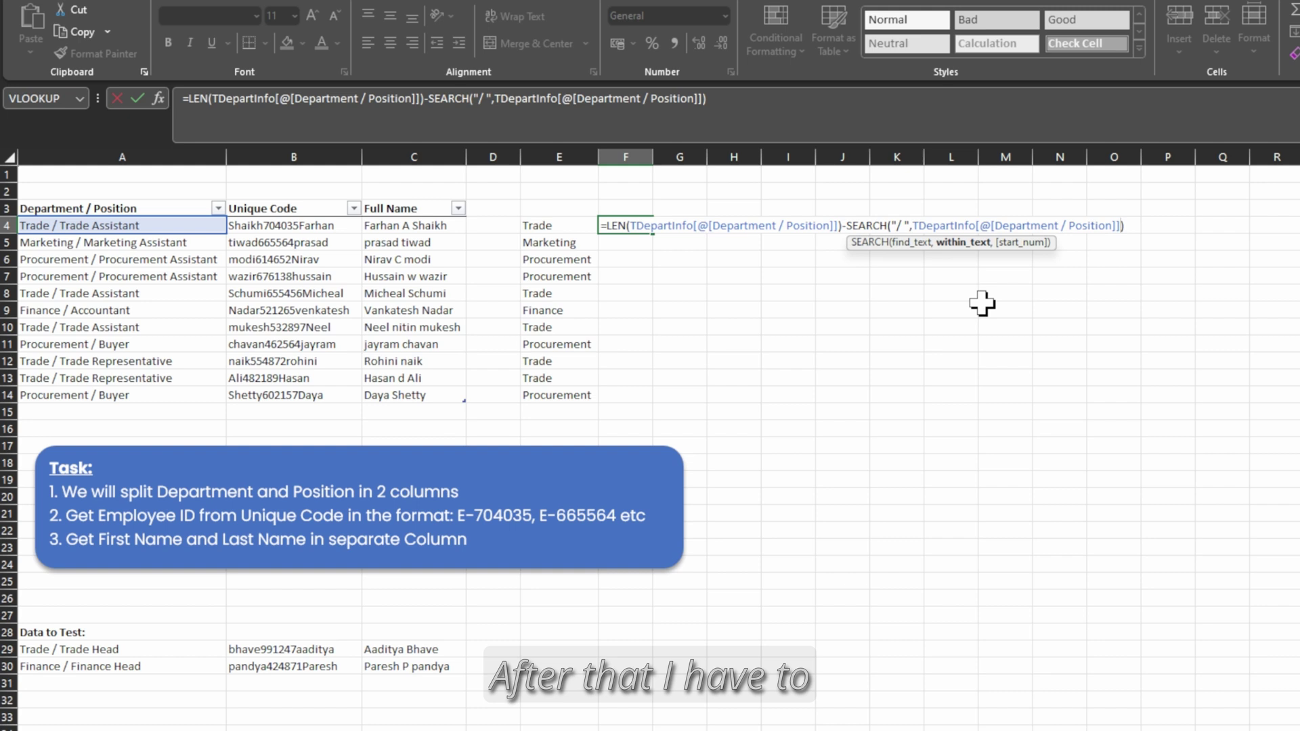
pyautogui.press('Home')
pyautogui.write('right(')
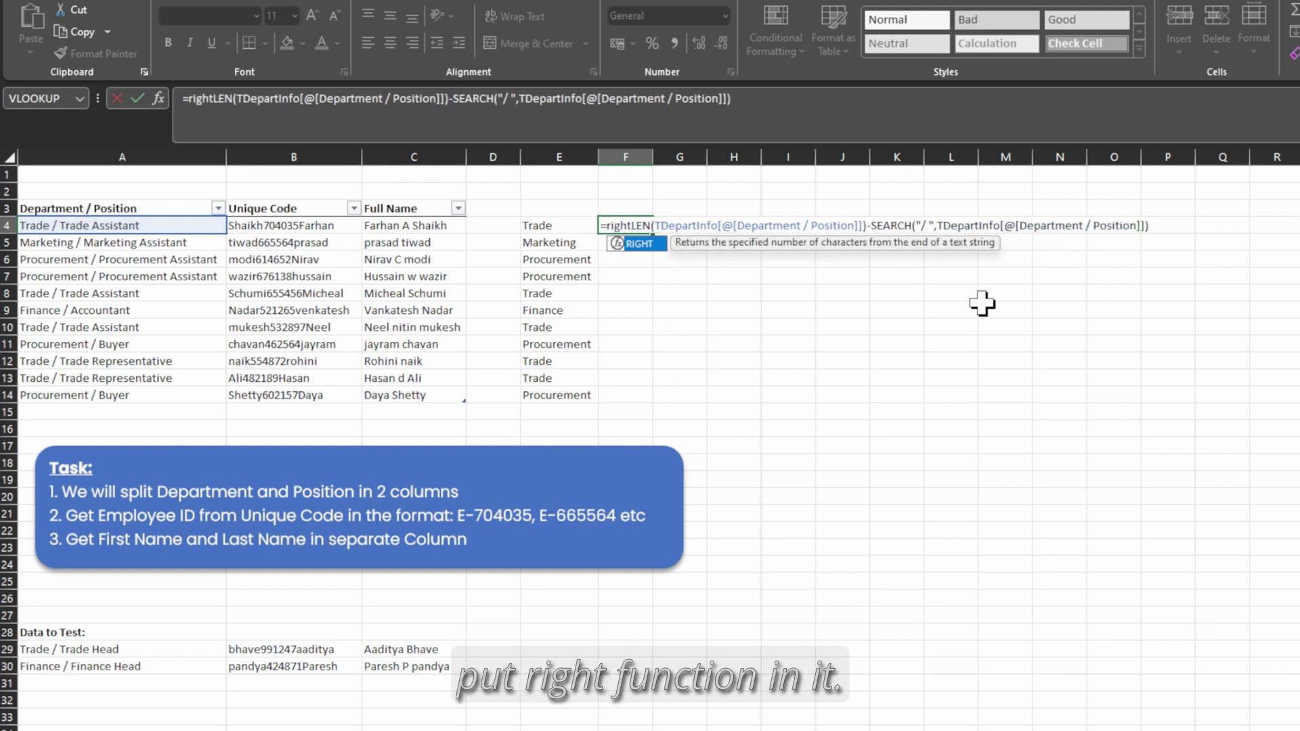
pyautogui.click(189, 227)
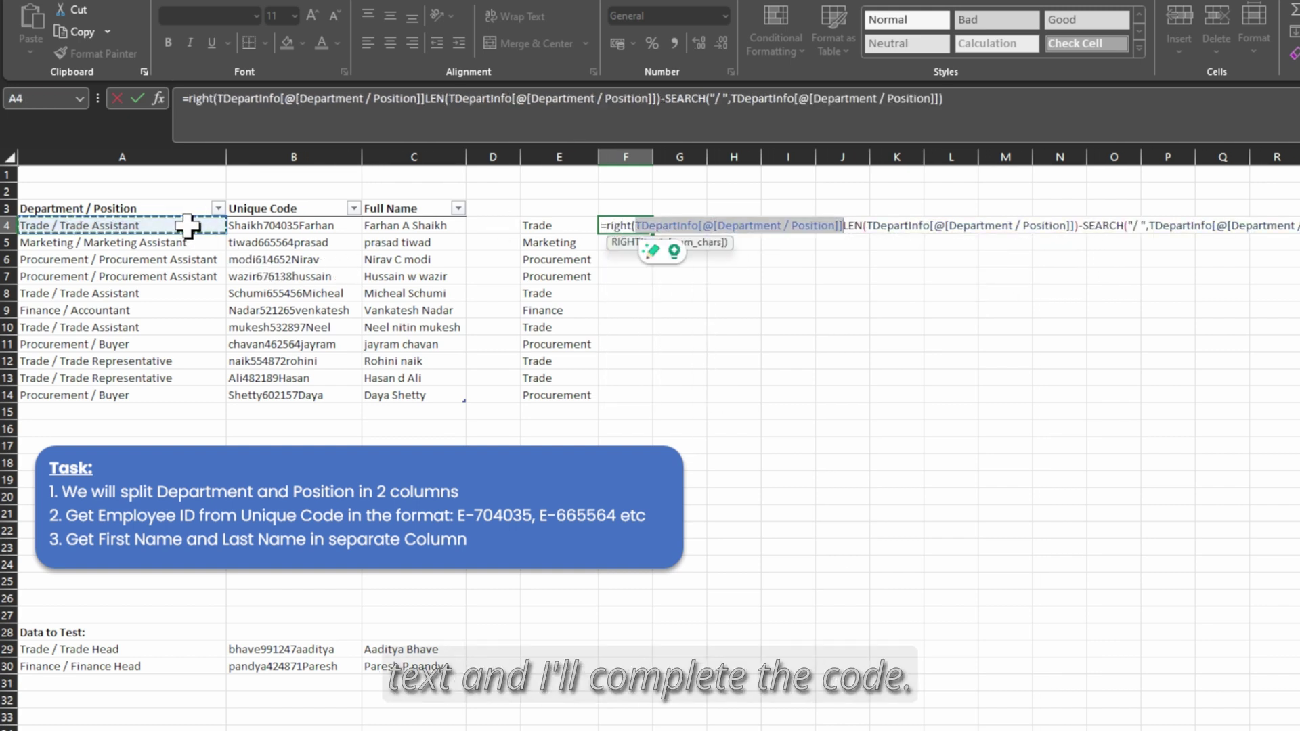
pyautogui.write(',)')
pyautogui.press('Return')
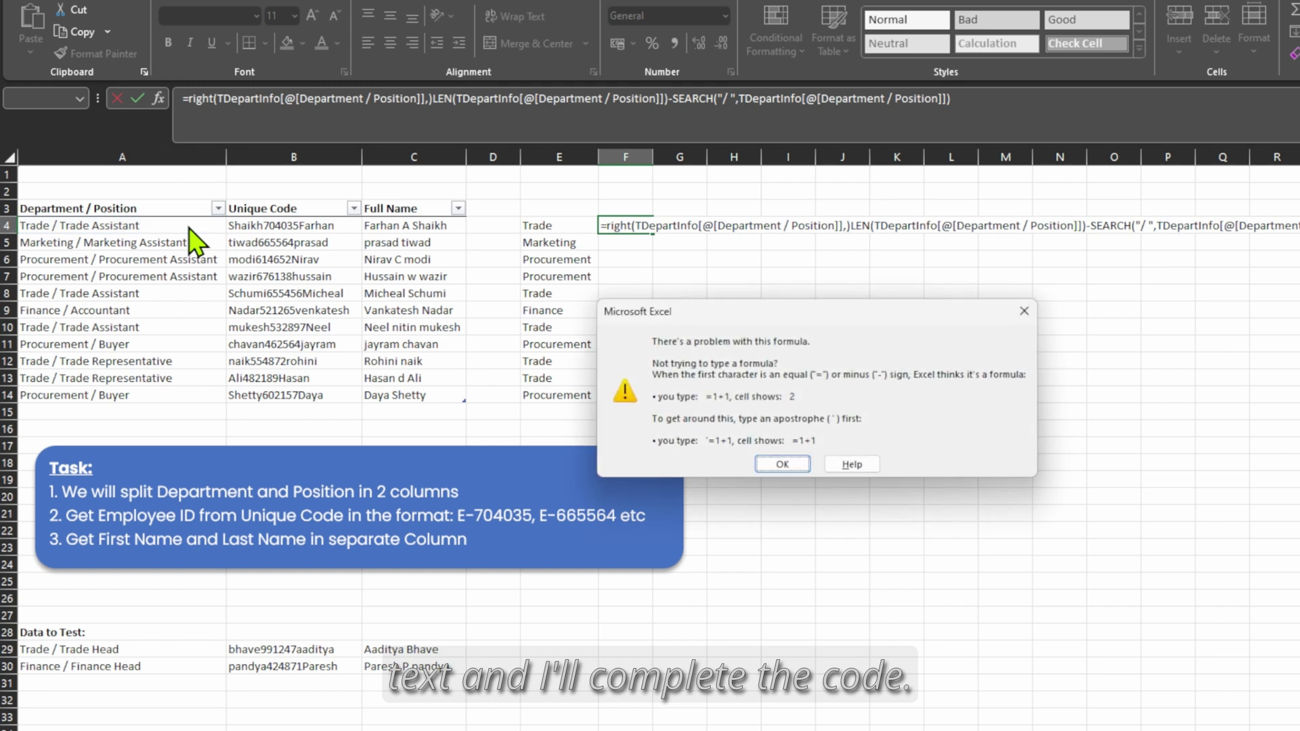
pyautogui.press('Return')
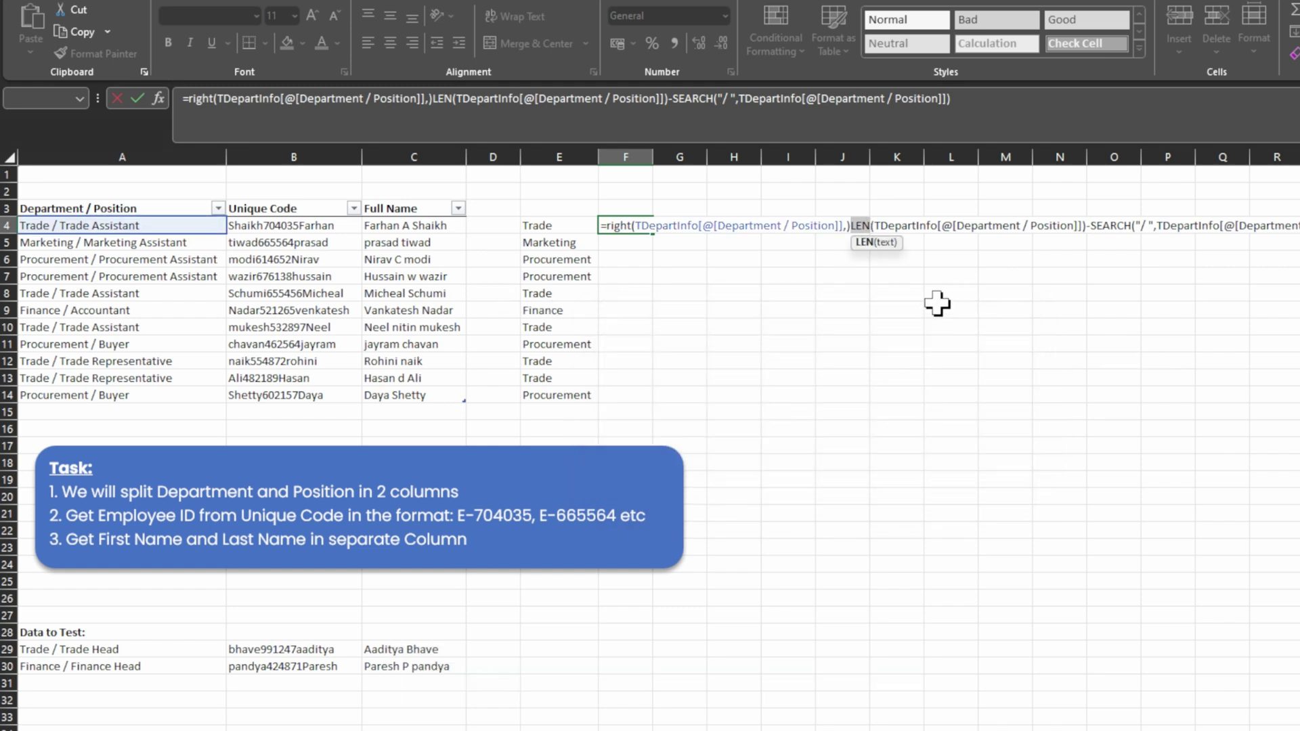
pyautogui.click(860, 226)
pyautogui.press('BackSpace')
pyautogui.press('Return')
pyautogui.click(621, 227)
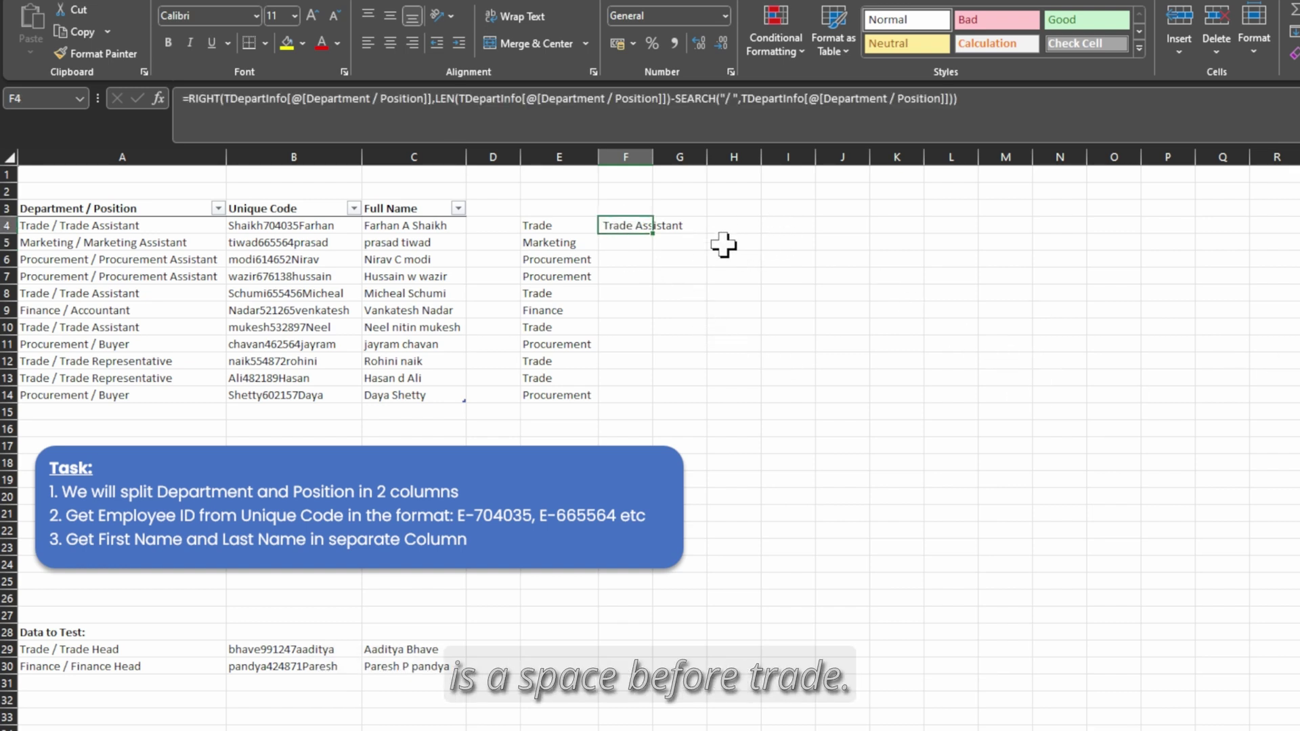
# Step: Wrap F4's RIGHT formula in TRIM, fill it down to F14 and autofit column F's width
pyautogui.click(997, 101)
pyautogui.press('Home')
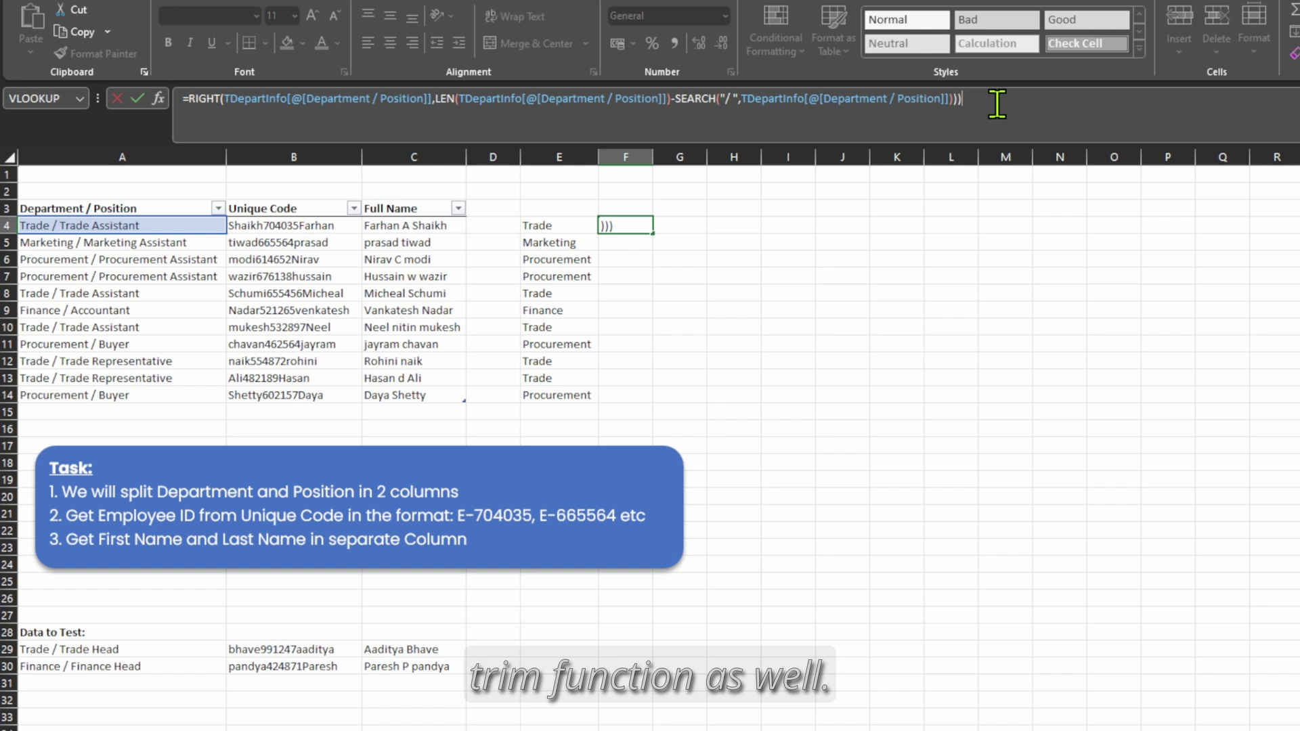
pyautogui.press('Return')
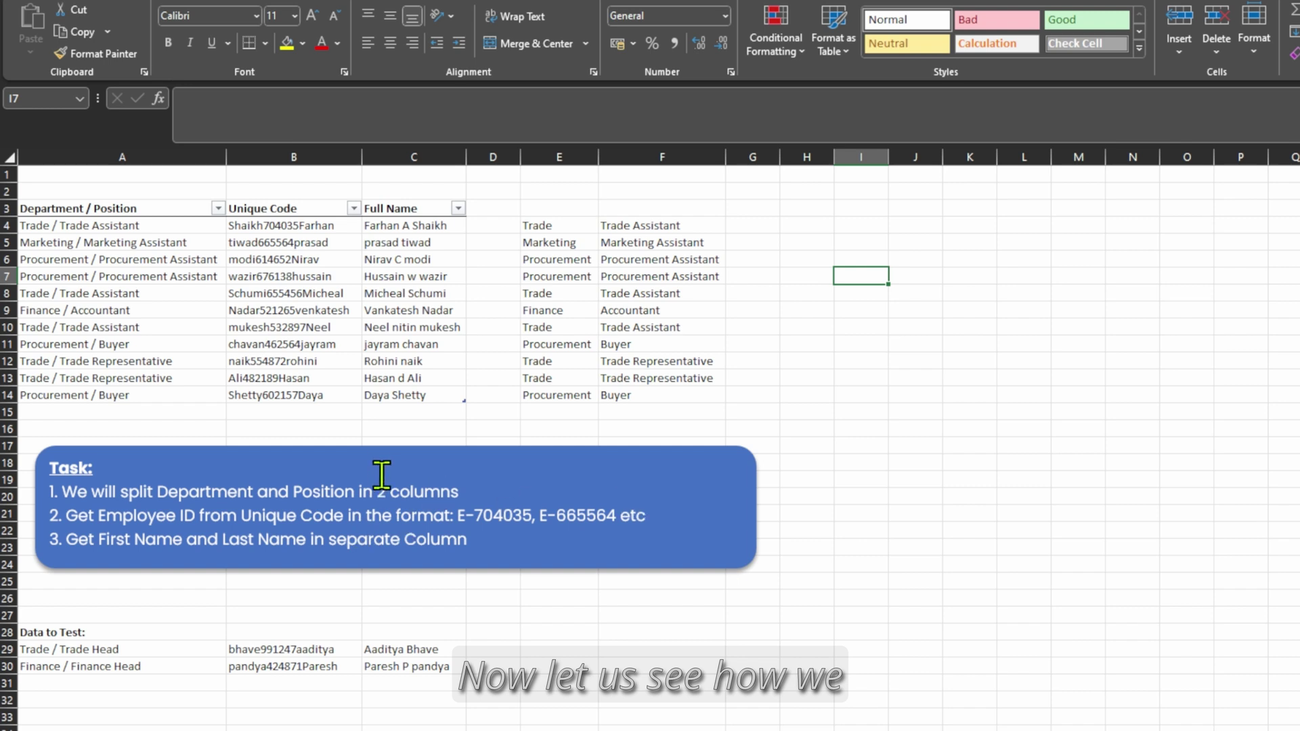
# Step: Shift and narrow the Task text box slightly, and clear the contents of E3:F14
pyautogui.moveTo(349, 448); pyautogui.dragTo(337, 445)
pyautogui.moveTo(751, 505); pyautogui.dragTo(672, 501)
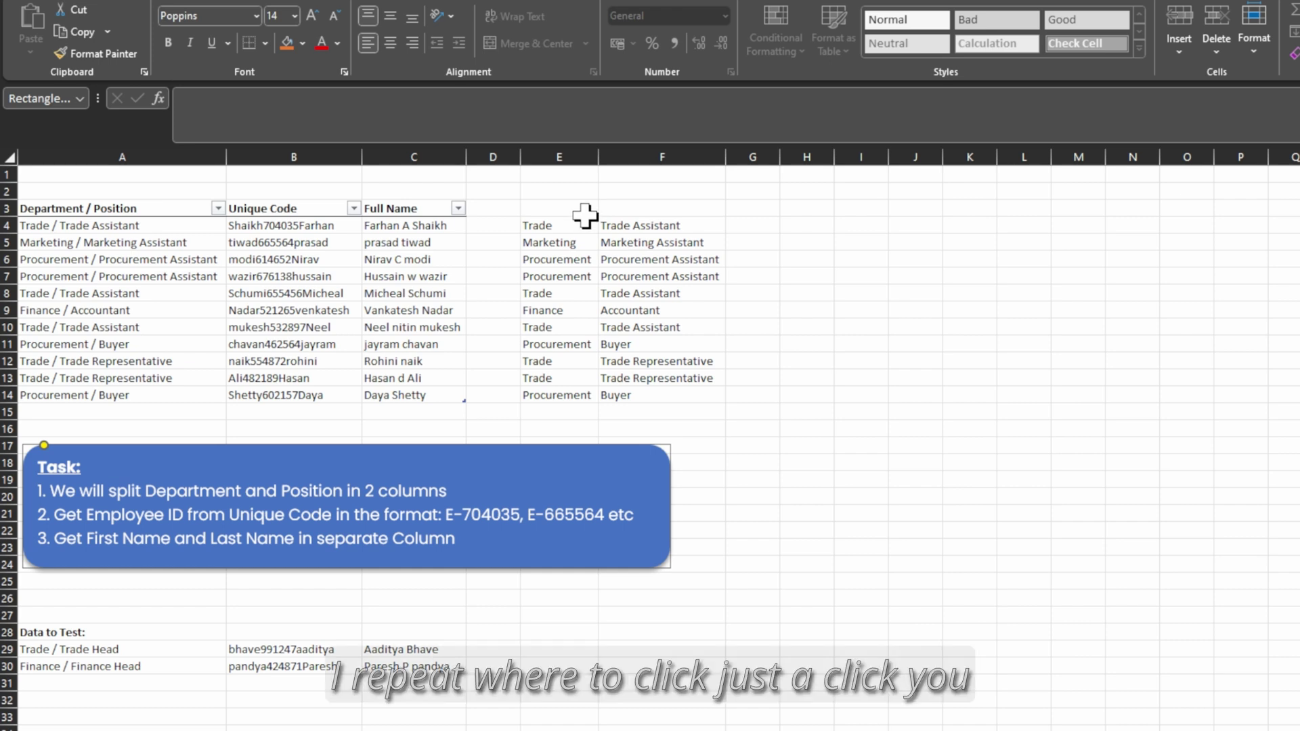
pyautogui.moveTo(569, 209); pyautogui.dragTo(722, 401)
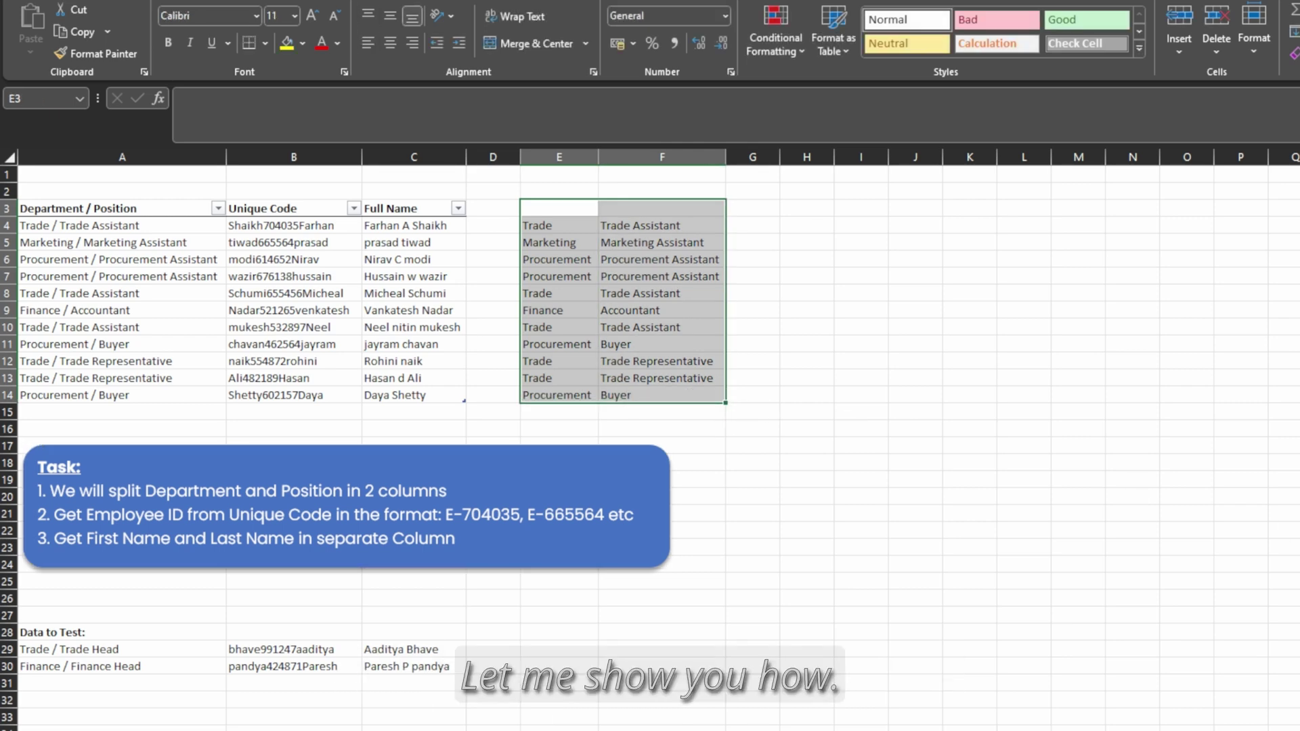
pyautogui.press('Delete')
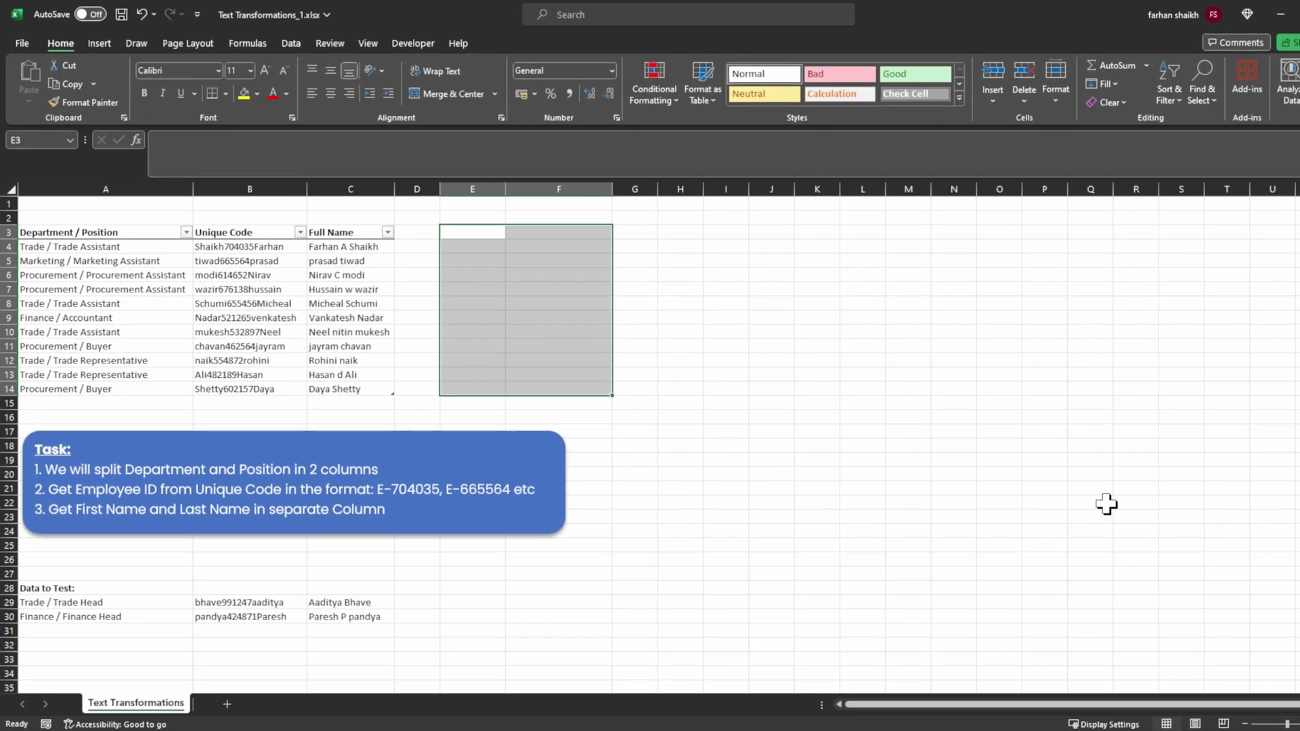
# Step: Load the department table into the Power Query Editor as a query from table or range
pyautogui.click(231, 290)
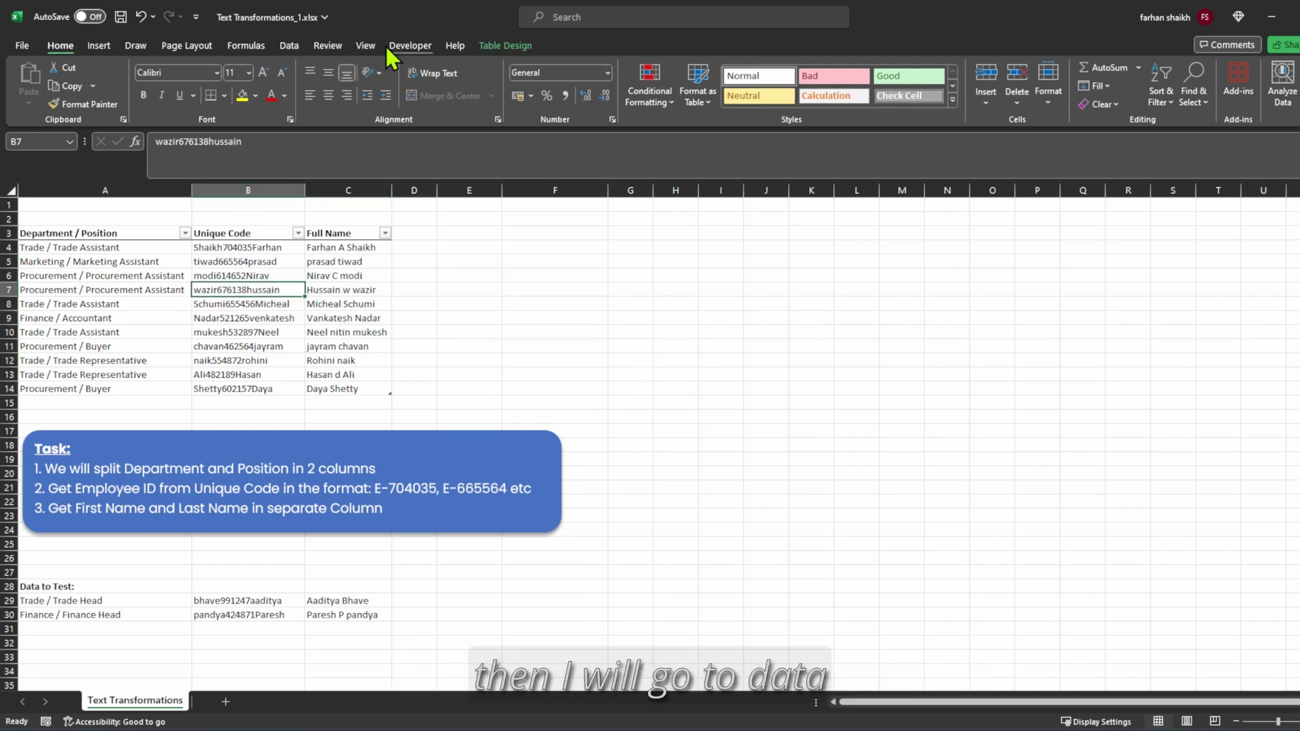
pyautogui.click(289, 45)
pyautogui.click(70, 106)
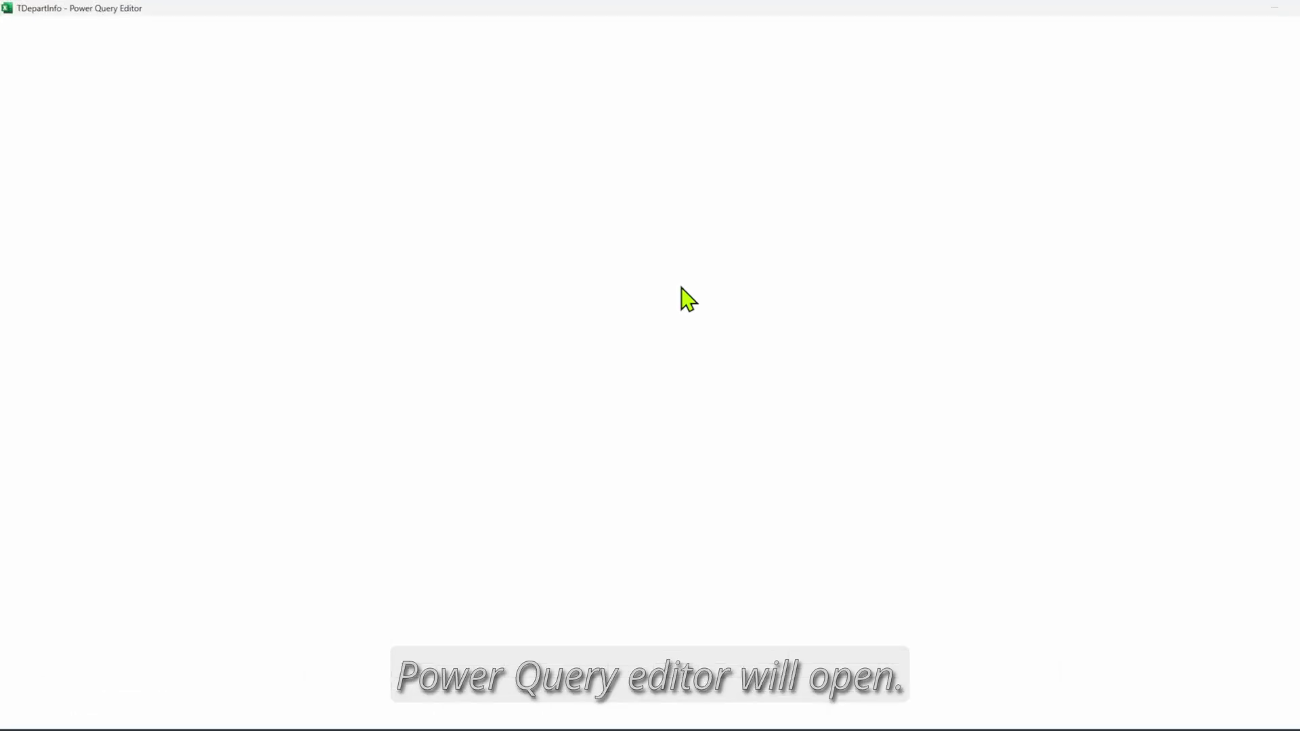
# Step: Split the Department / Position column at each occurrence of the custom delimiter " / ", including the spaces around the slash
pyautogui.click(300, 140)
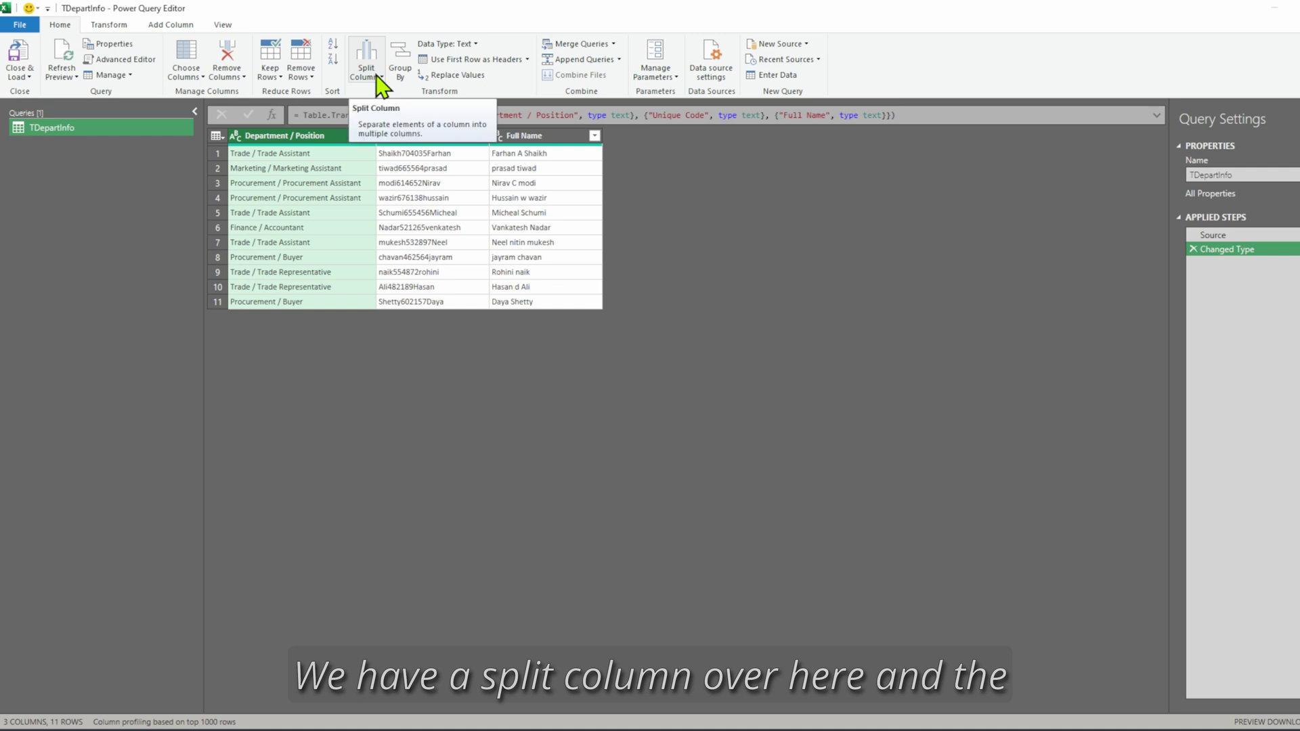
pyautogui.click(95, 24)
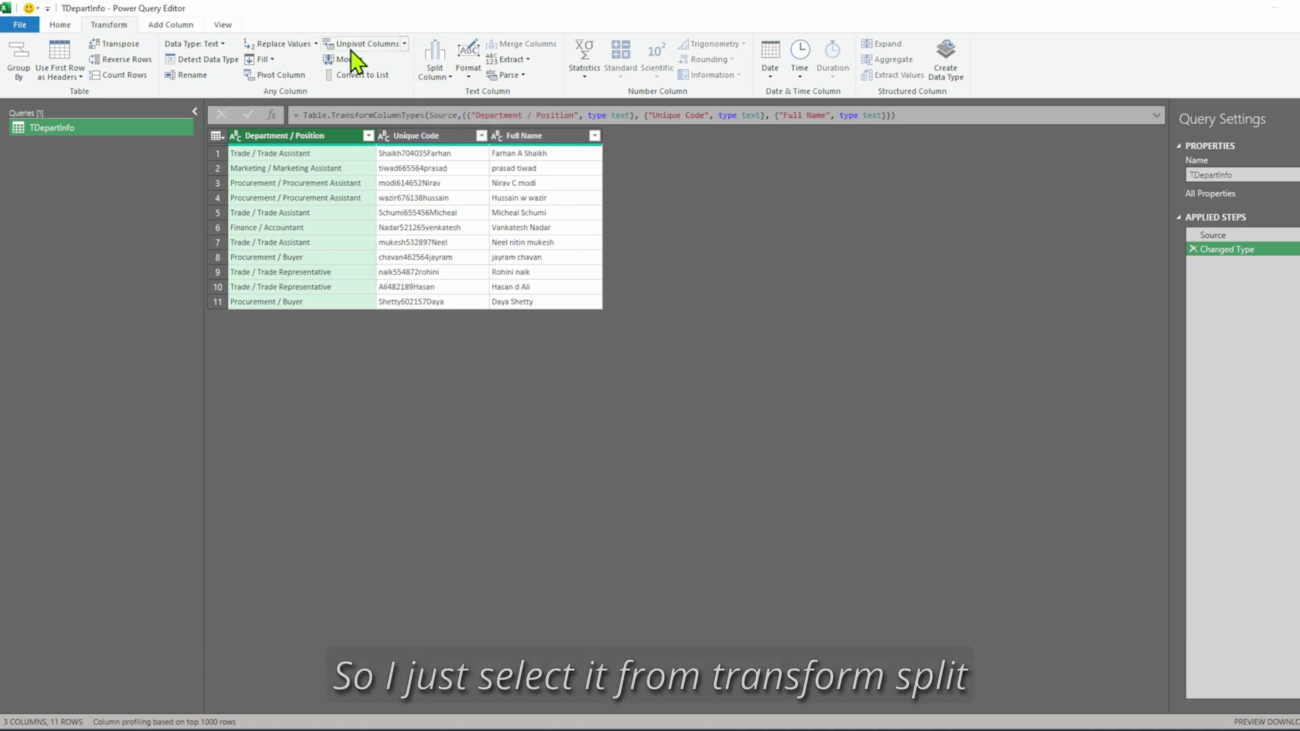
pyautogui.click(437, 76)
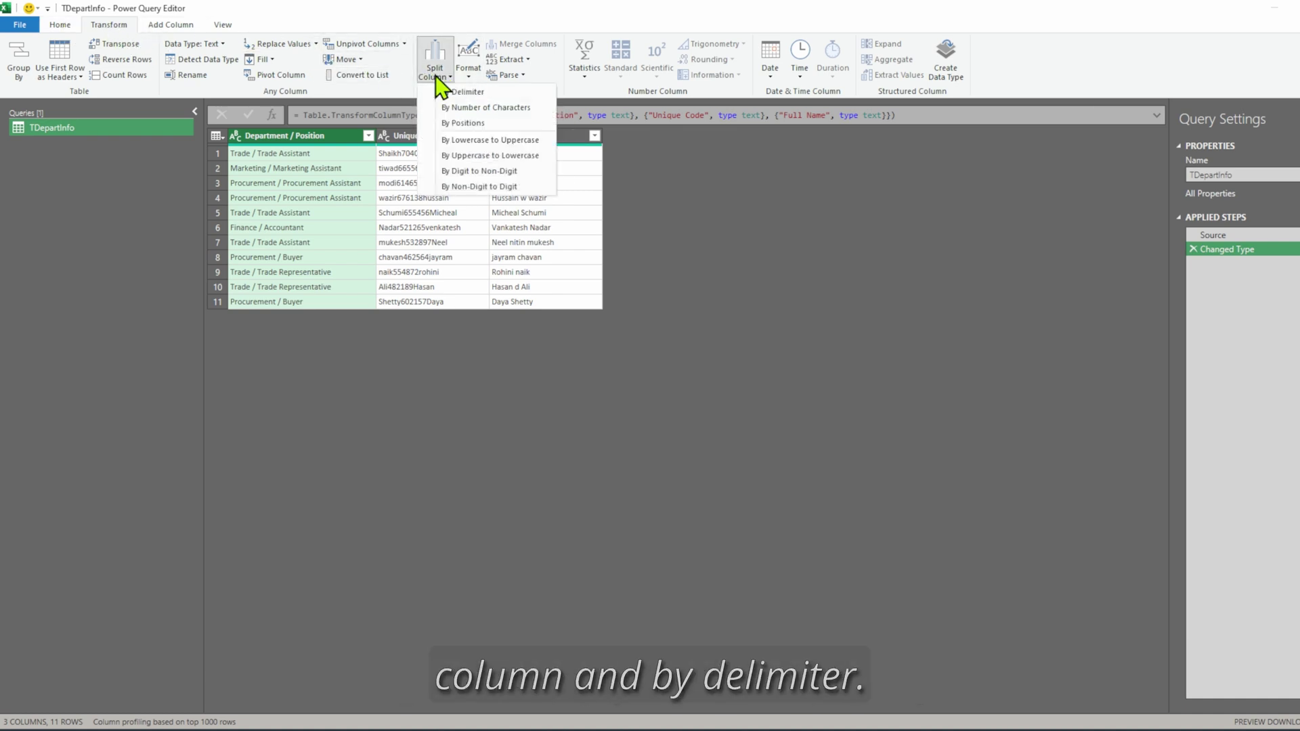
pyautogui.click(480, 92)
pyautogui.click(679, 293)
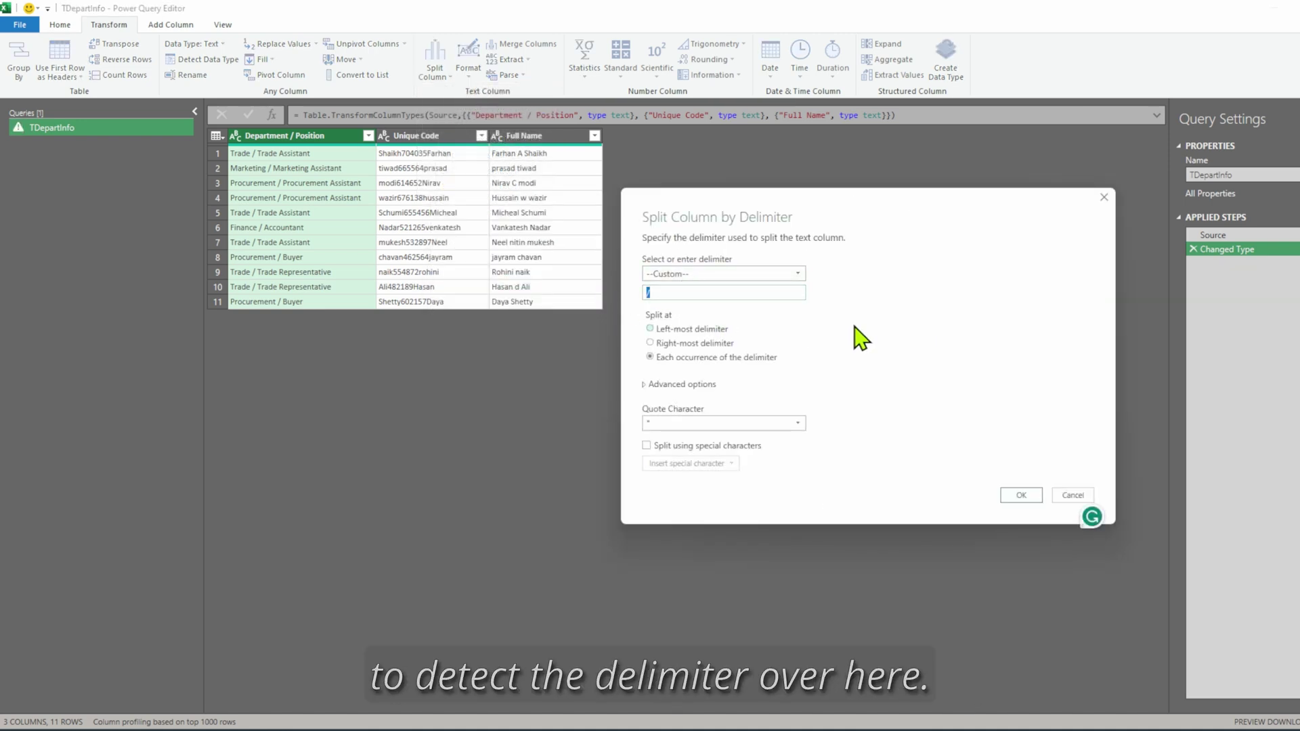
pyautogui.click(675, 293)
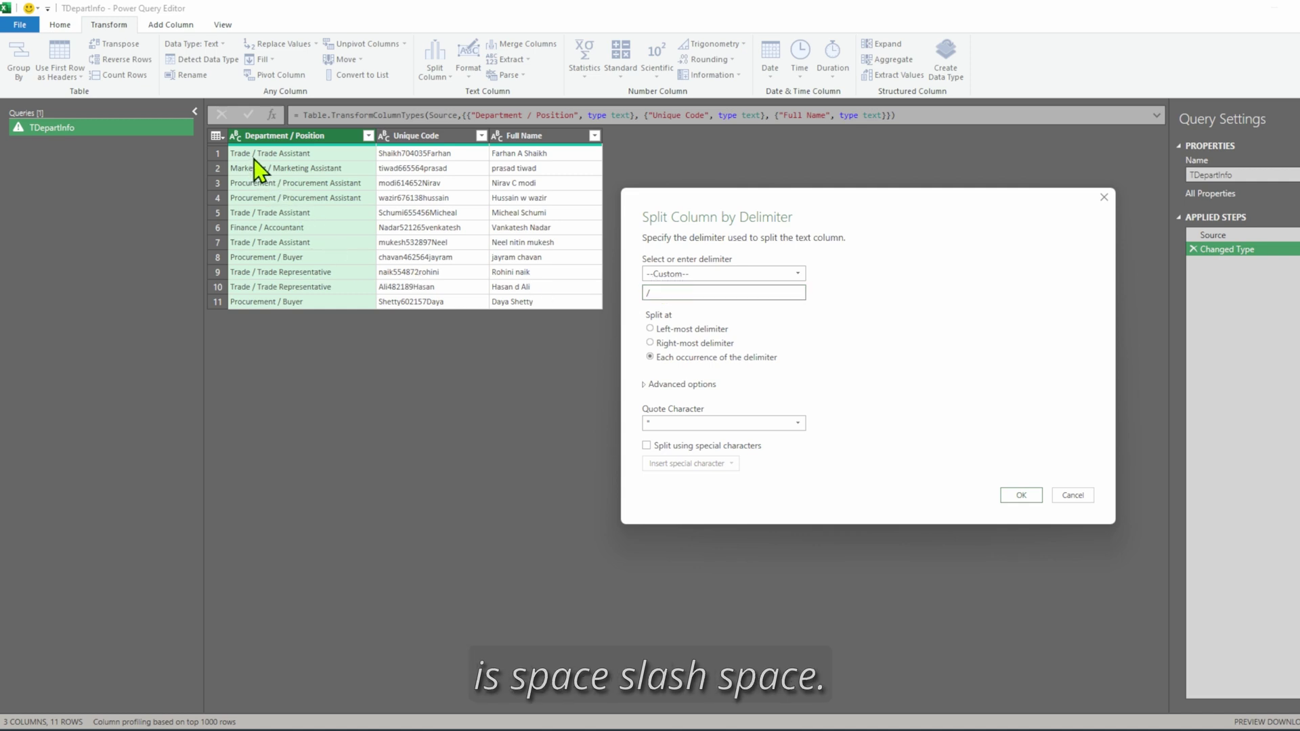
pyautogui.click(654, 293)
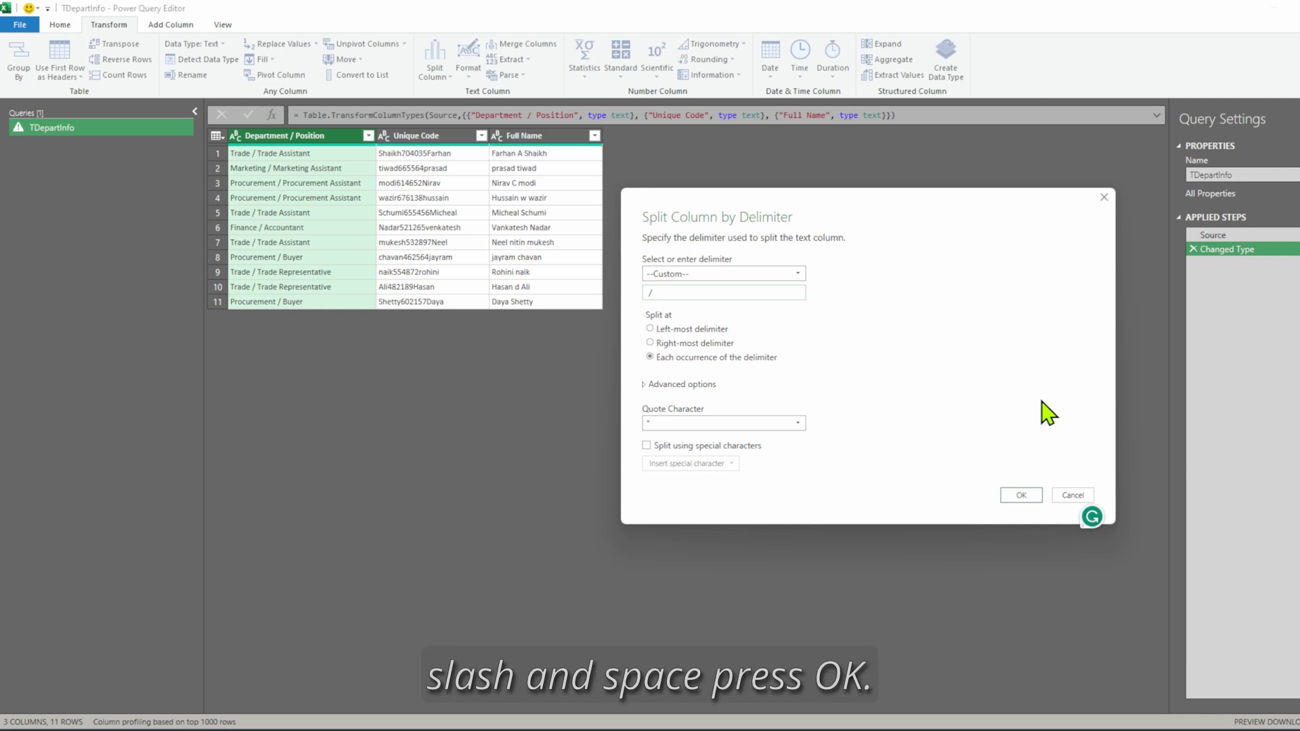
pyautogui.click(1021, 496)
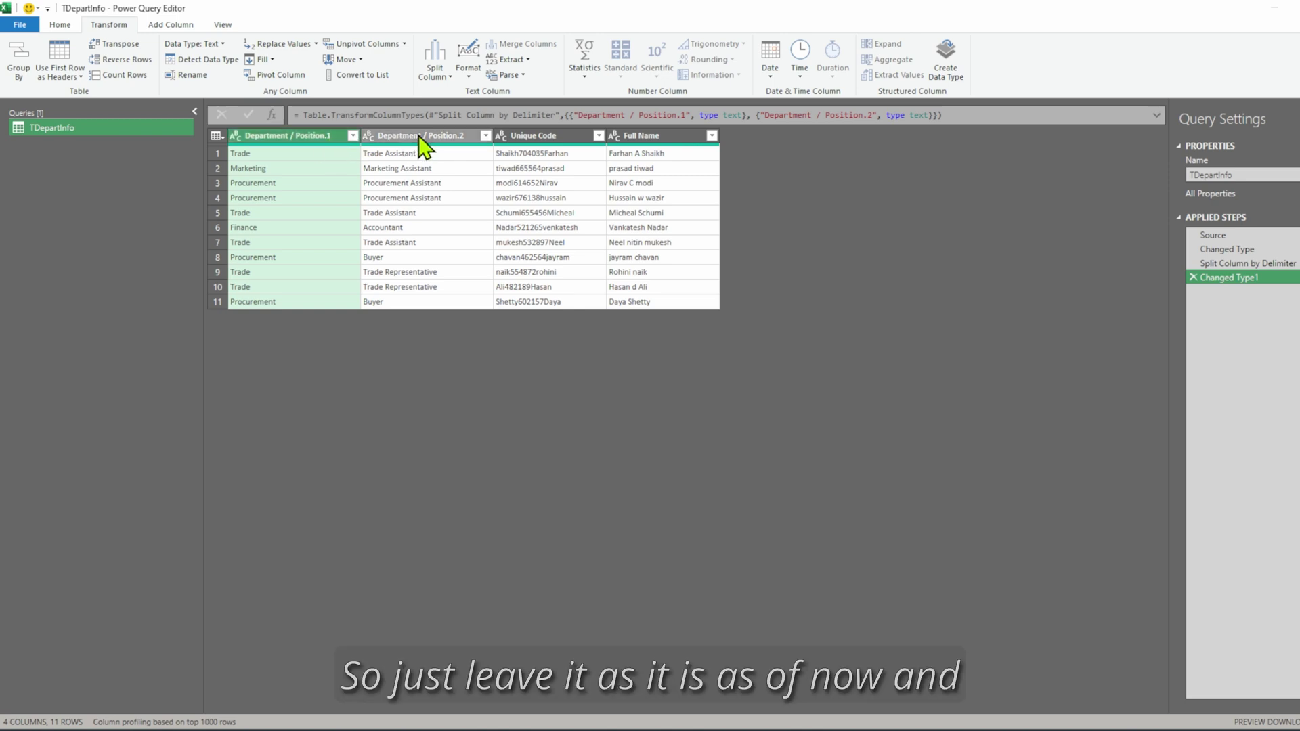
# Step: Split the Unique Code column by non-digit to digit transition
pyautogui.click(542, 136)
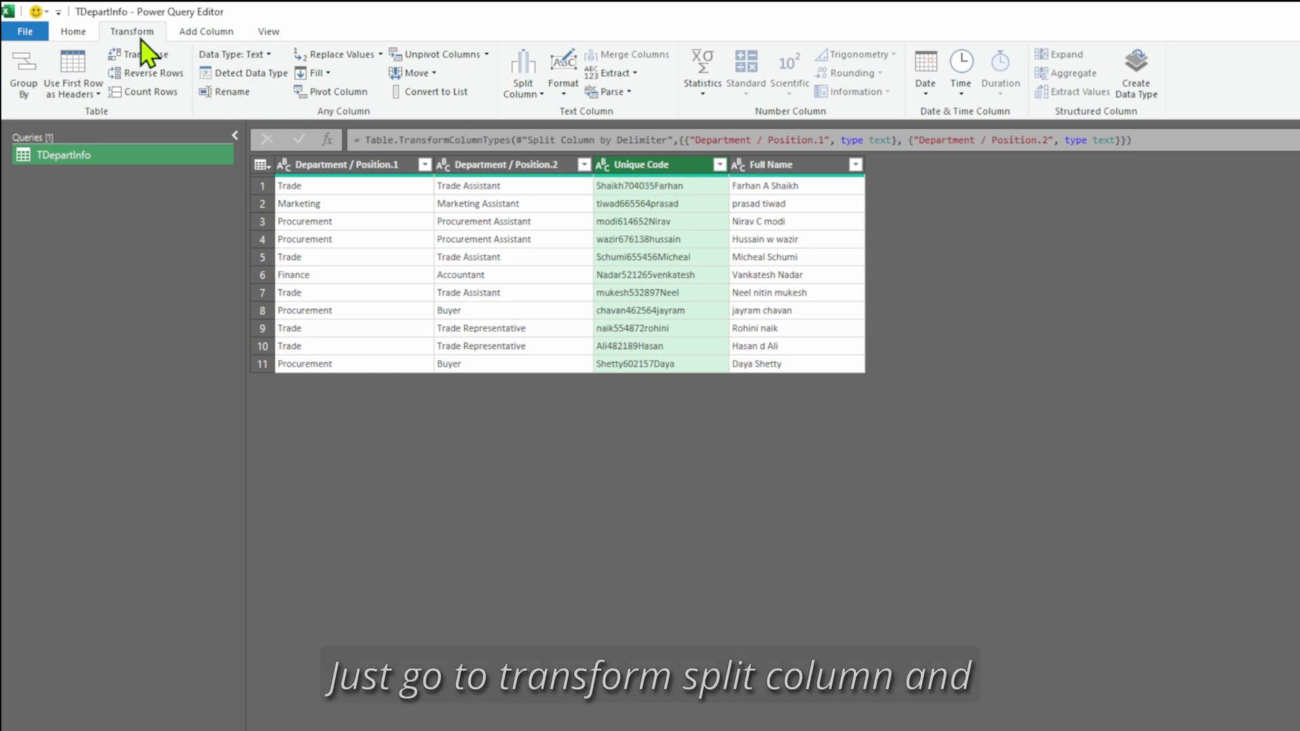
pyautogui.click(535, 95)
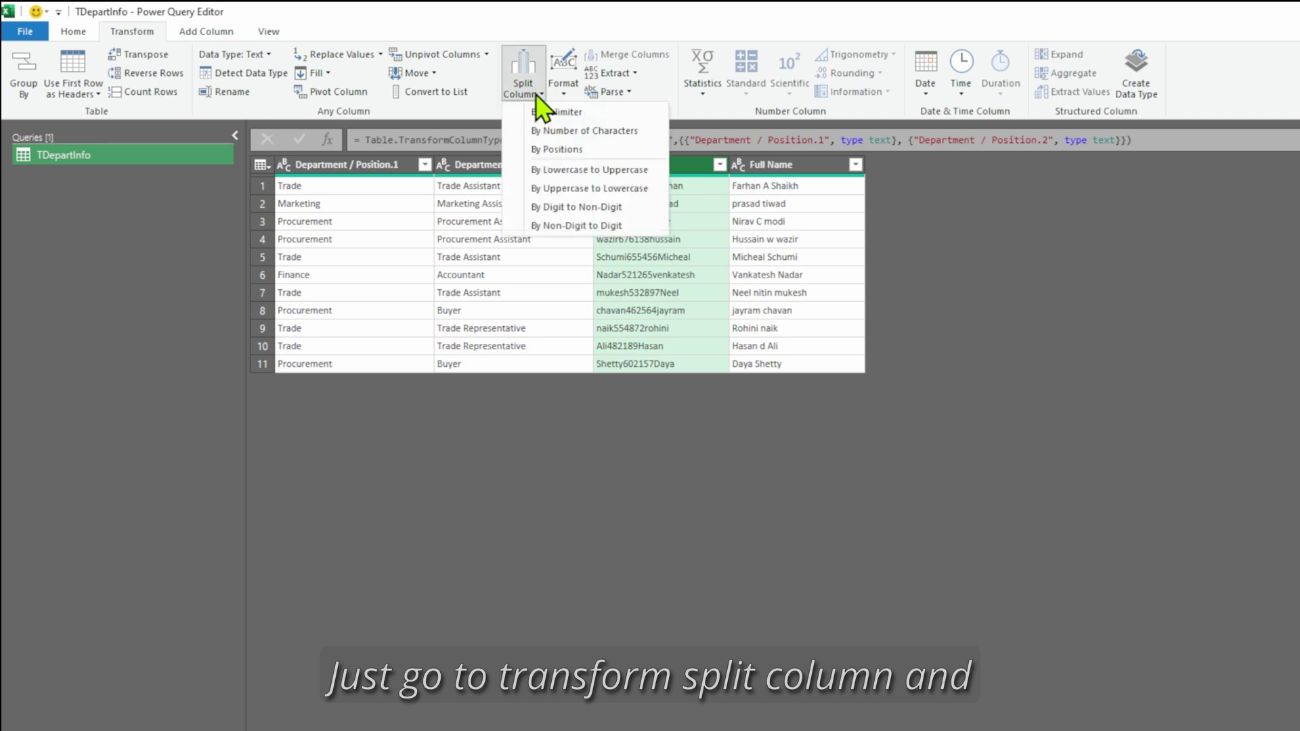
pyautogui.click(607, 227)
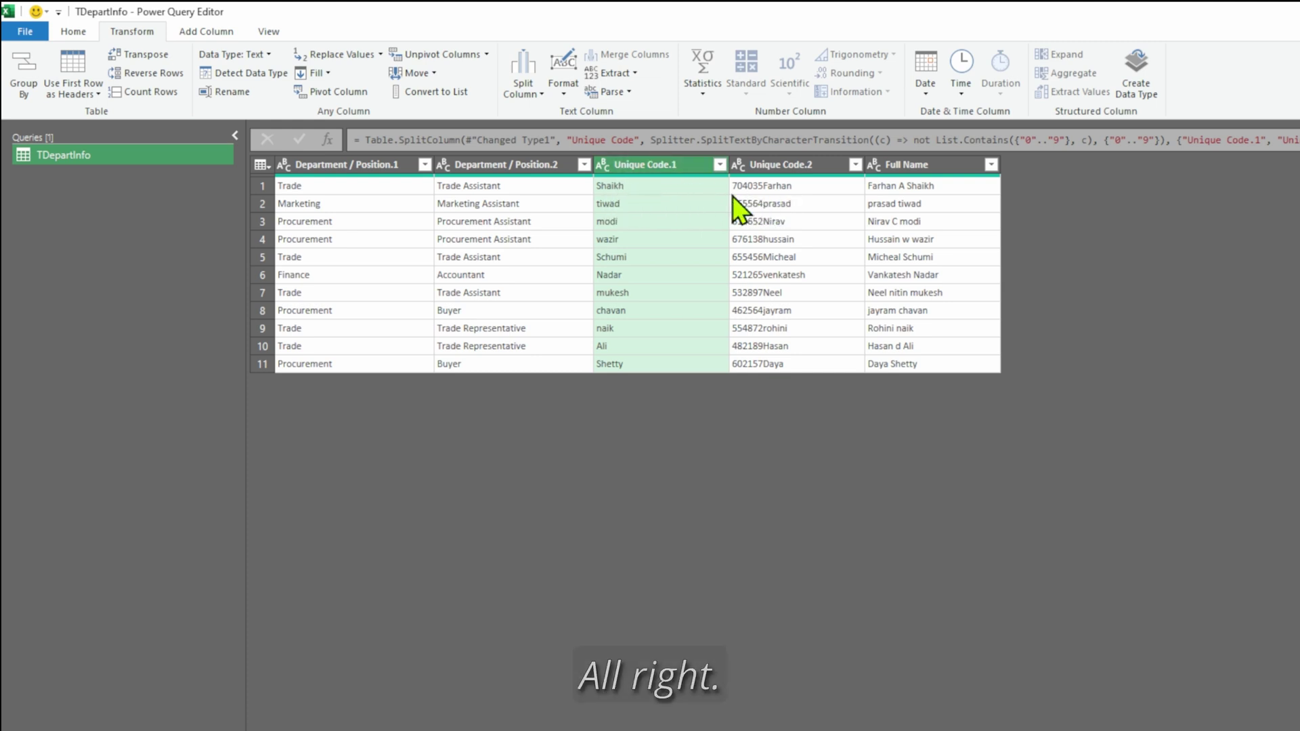
# Step: Split the Unique Code.2 column by digit to non-digit transition, and remove the Unique Code.1 and Unique Code.2.2 name columns
pyautogui.click(784, 168)
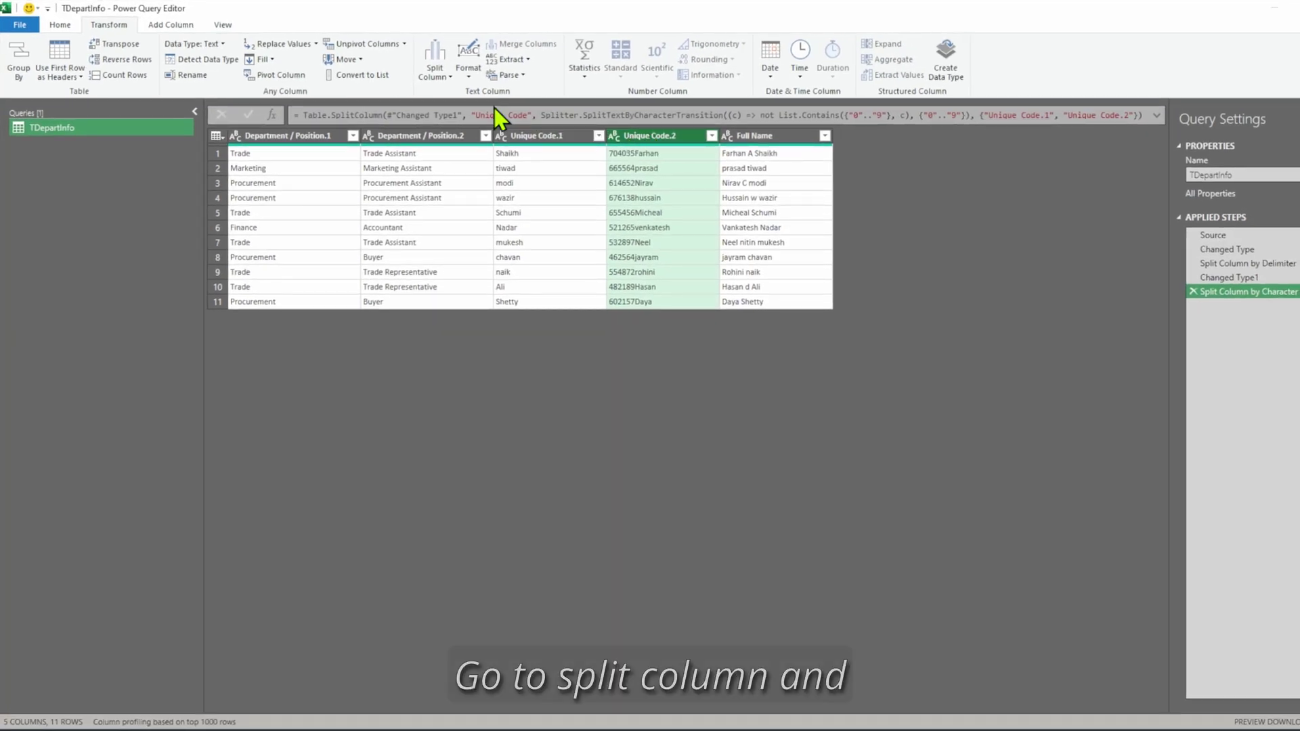
pyautogui.click(529, 95)
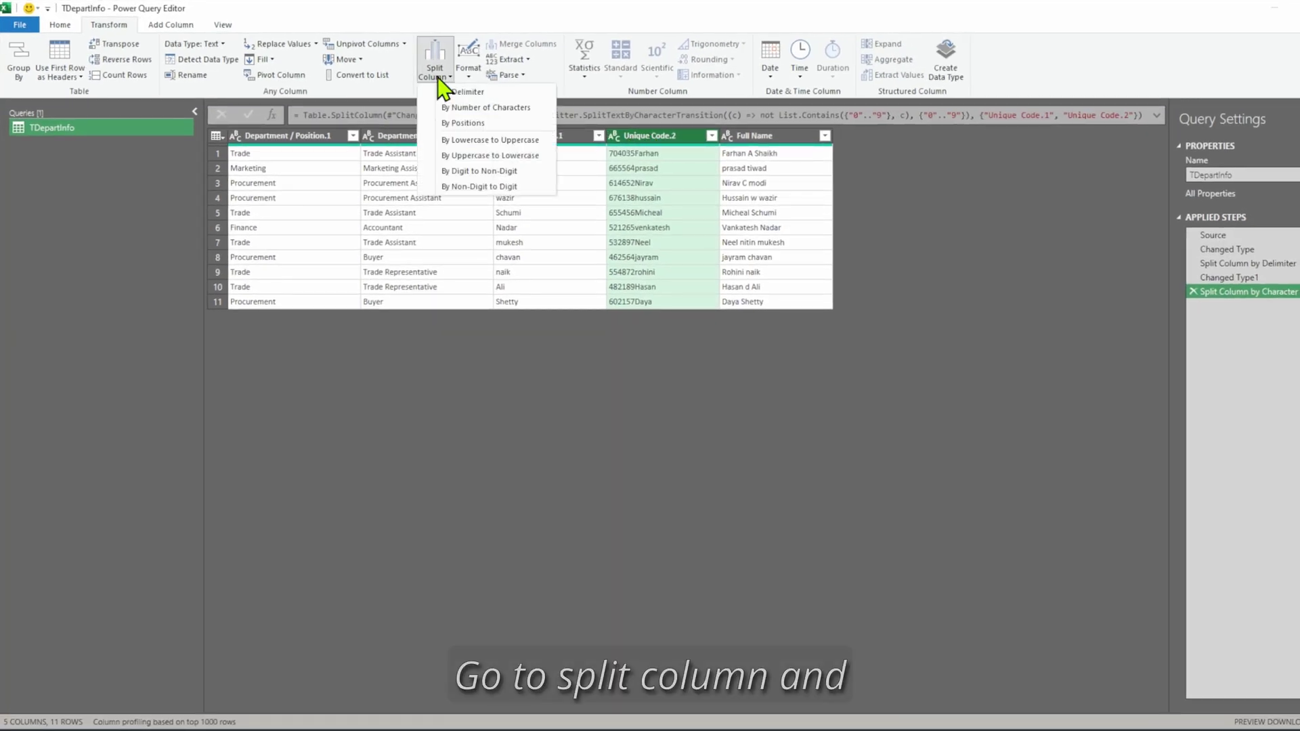
pyautogui.click(513, 175)
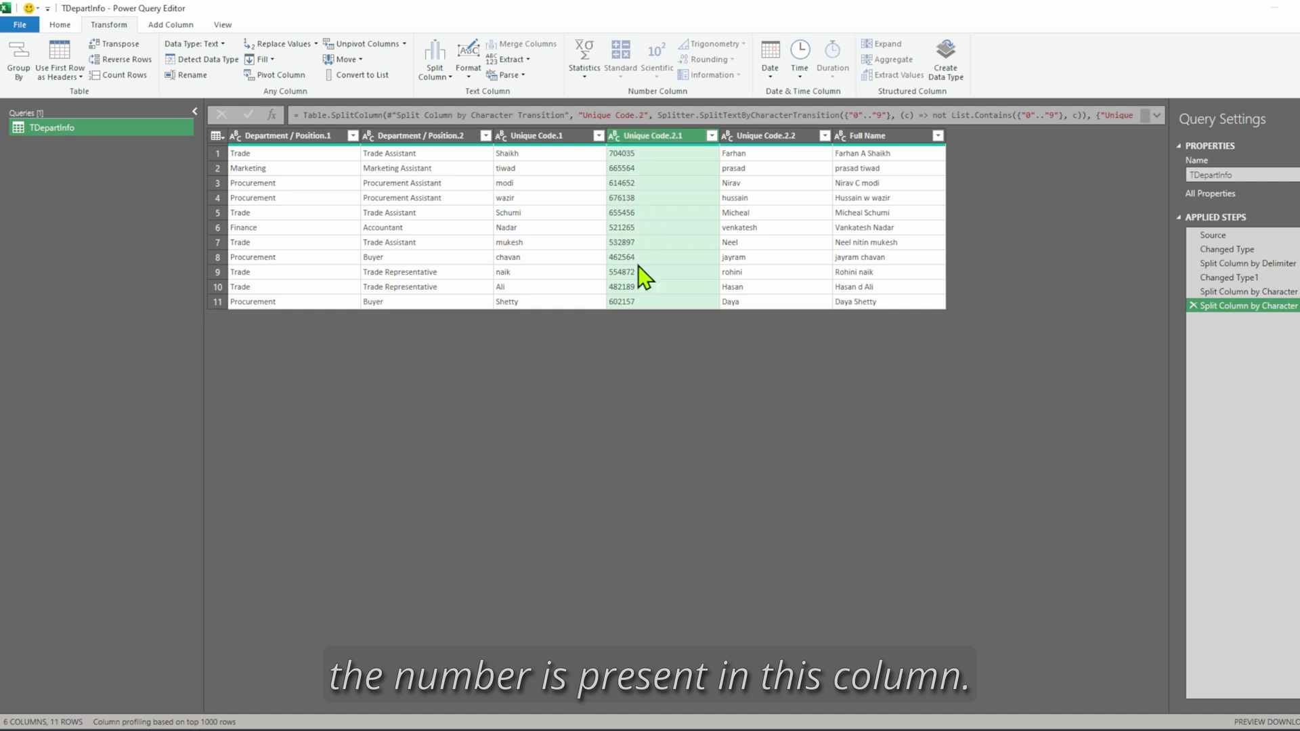
pyautogui.click(533, 137)
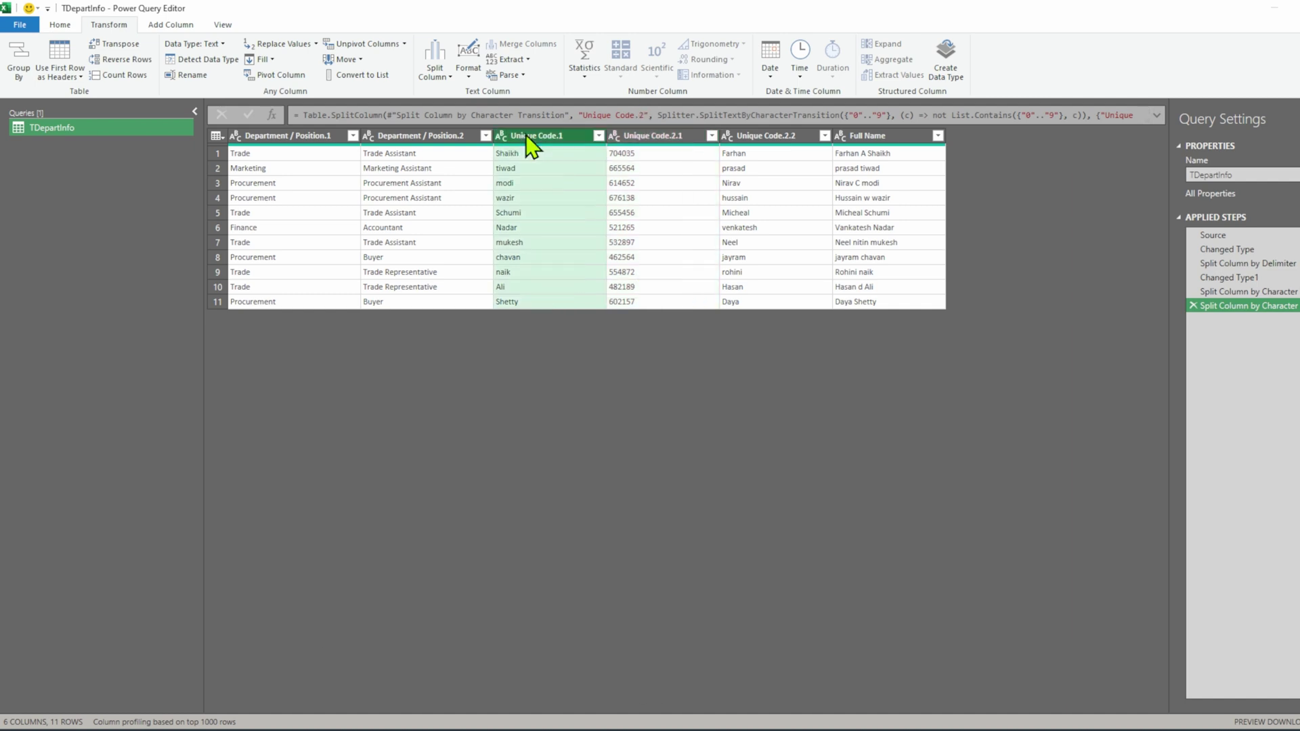
pyautogui.keyDown('ctrl'); pyautogui.click(778, 139); pyautogui.keyUp('ctrl')
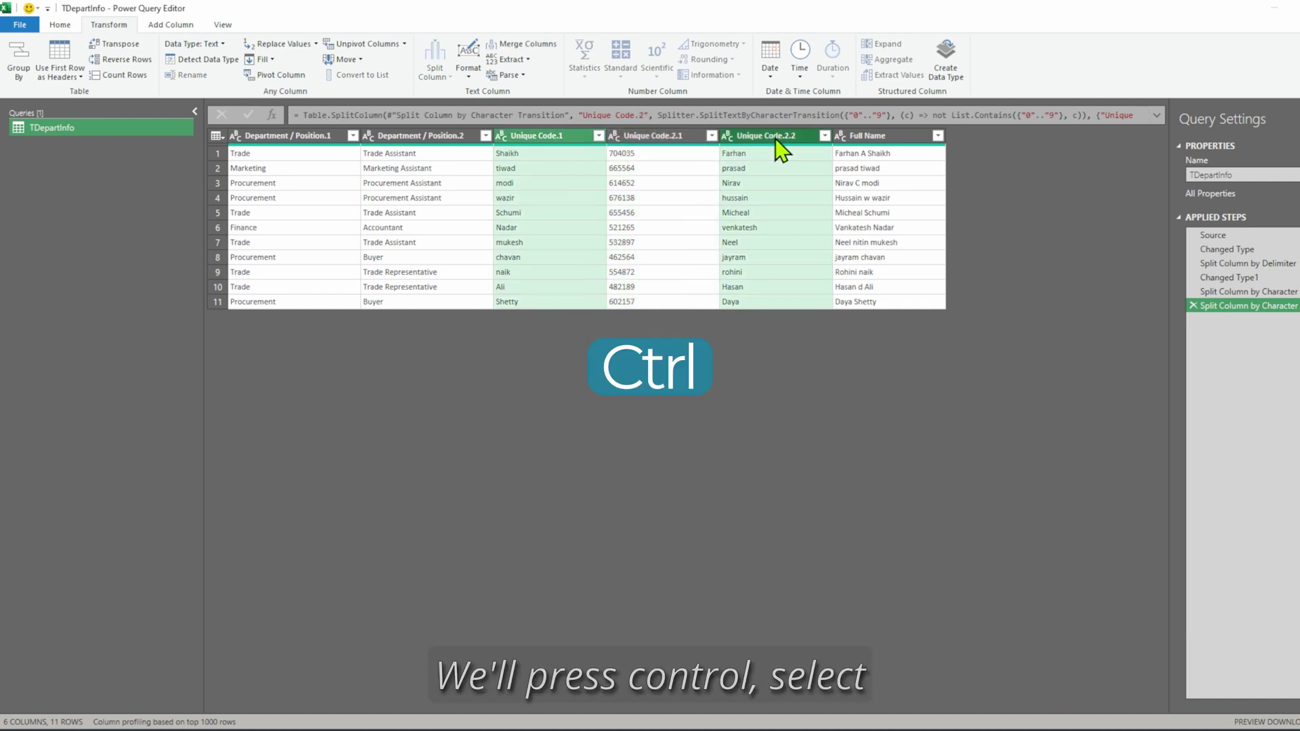
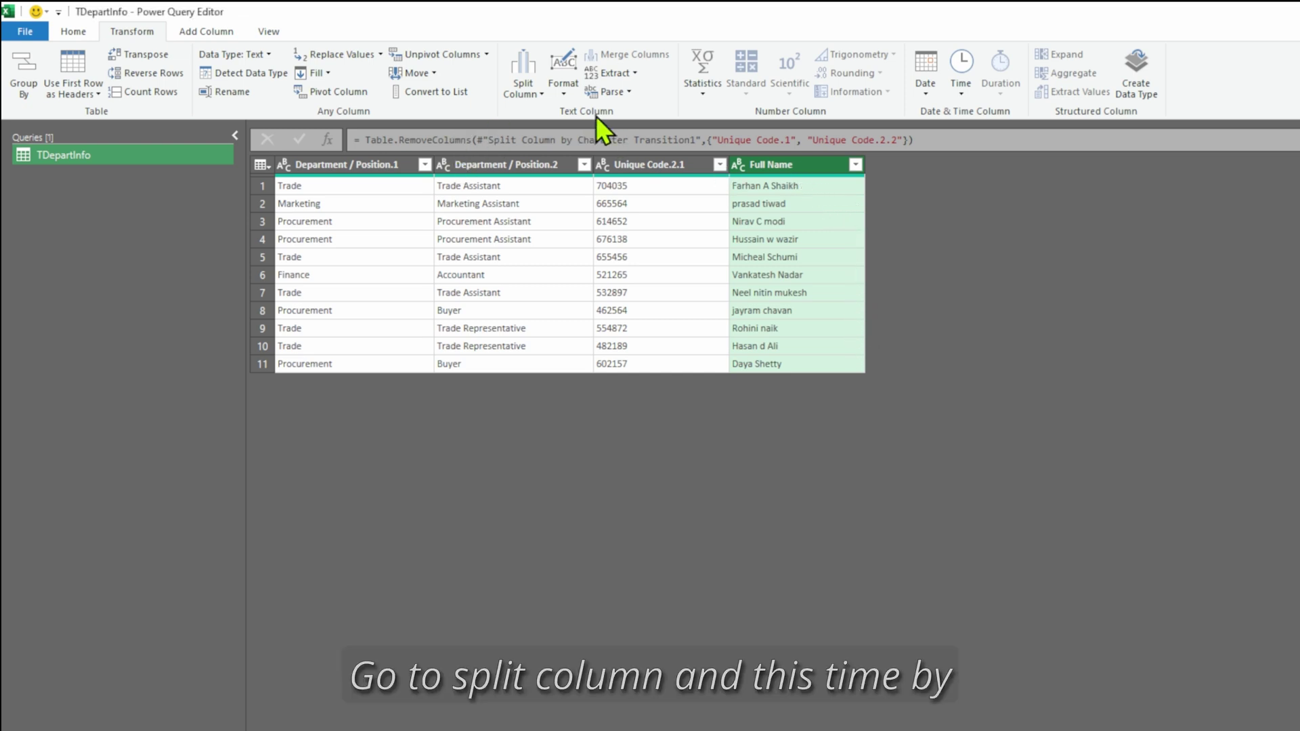
# Step: Try splitting the Full Name column by the space delimiter at the left-most delimiter
pyautogui.click(534, 95)
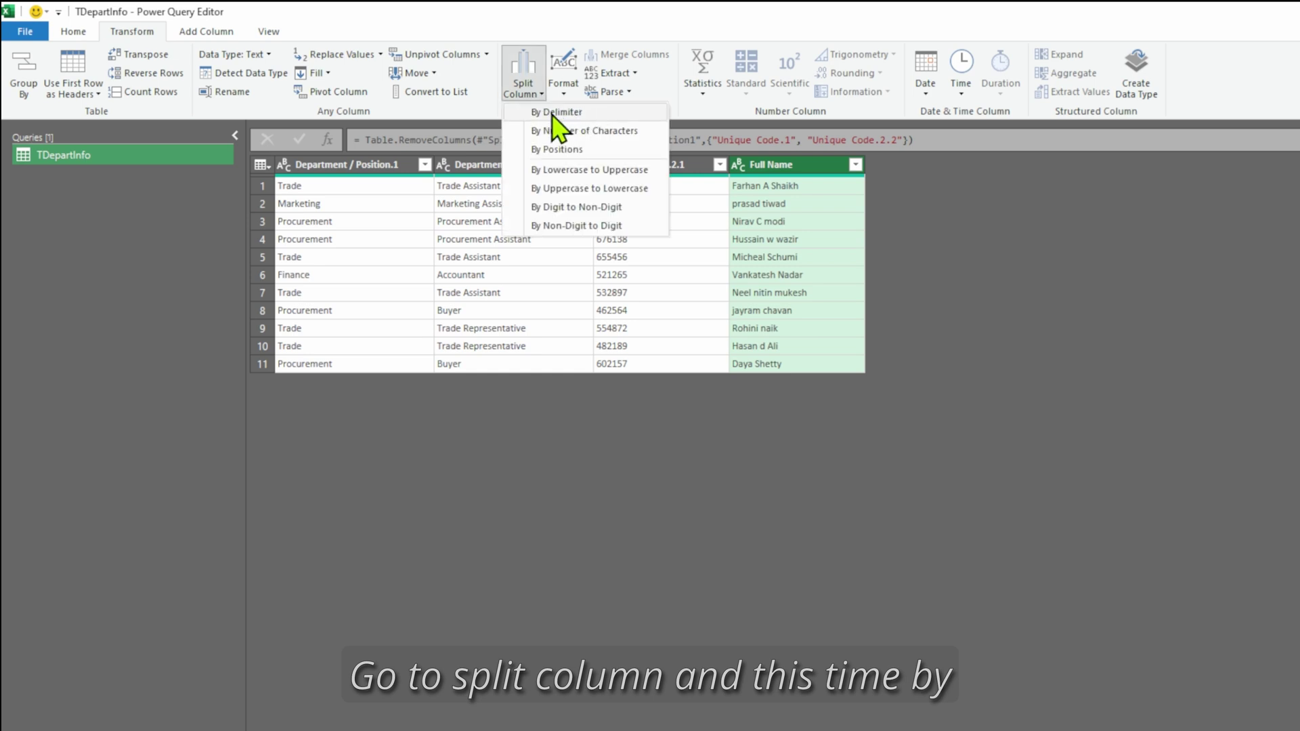
pyautogui.click(552, 115)
pyautogui.moveTo(836, 265); pyautogui.dragTo(845, 405)
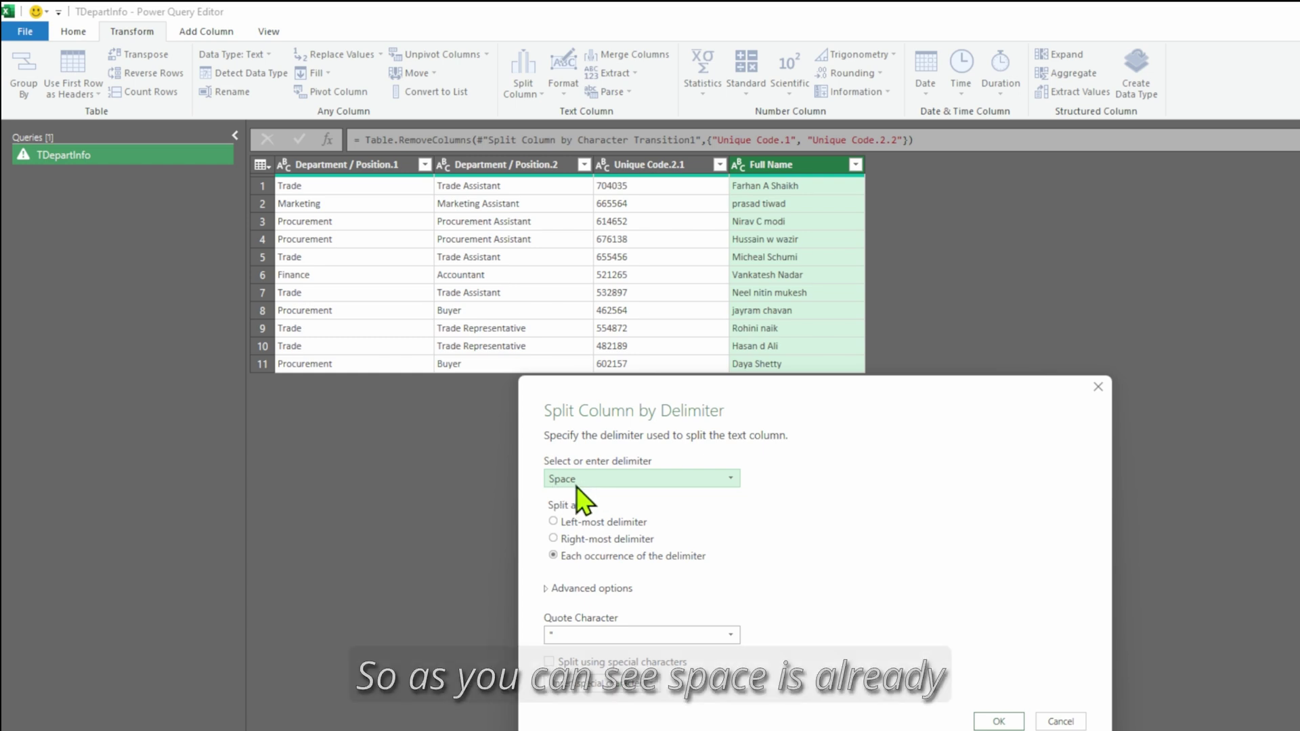
pyautogui.moveTo(843, 400); pyautogui.dragTo(940, 406)
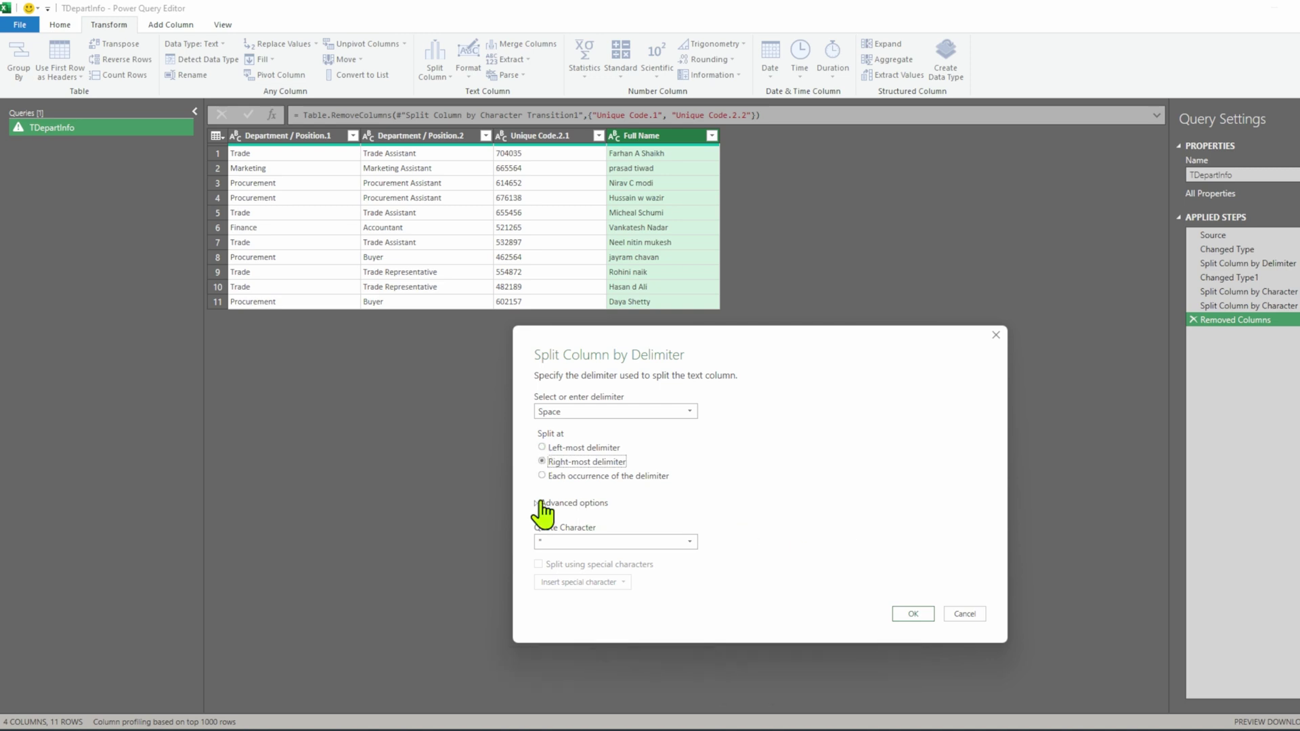
pyautogui.press('Return')
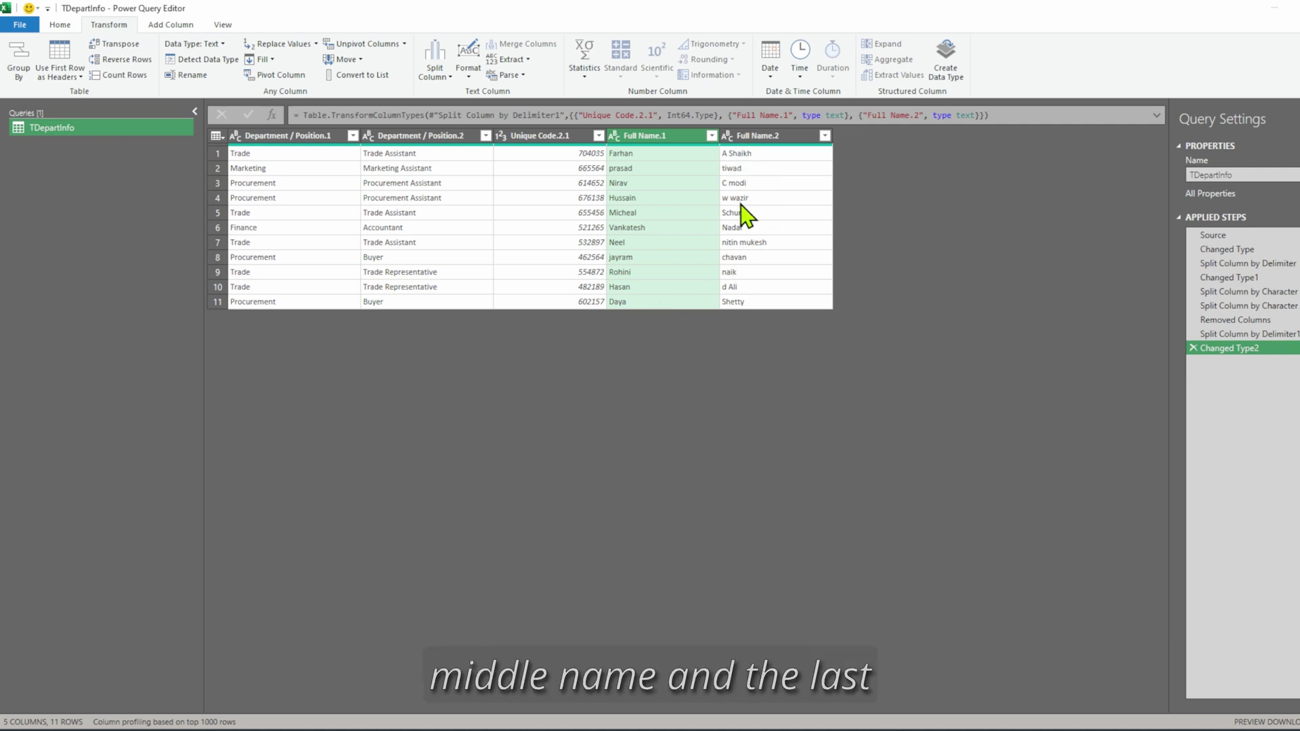
# Step: Try splitting the Full Name.2 column by the space delimiter at the left-most delimiter
pyautogui.click(791, 138)
pyautogui.click(437, 71)
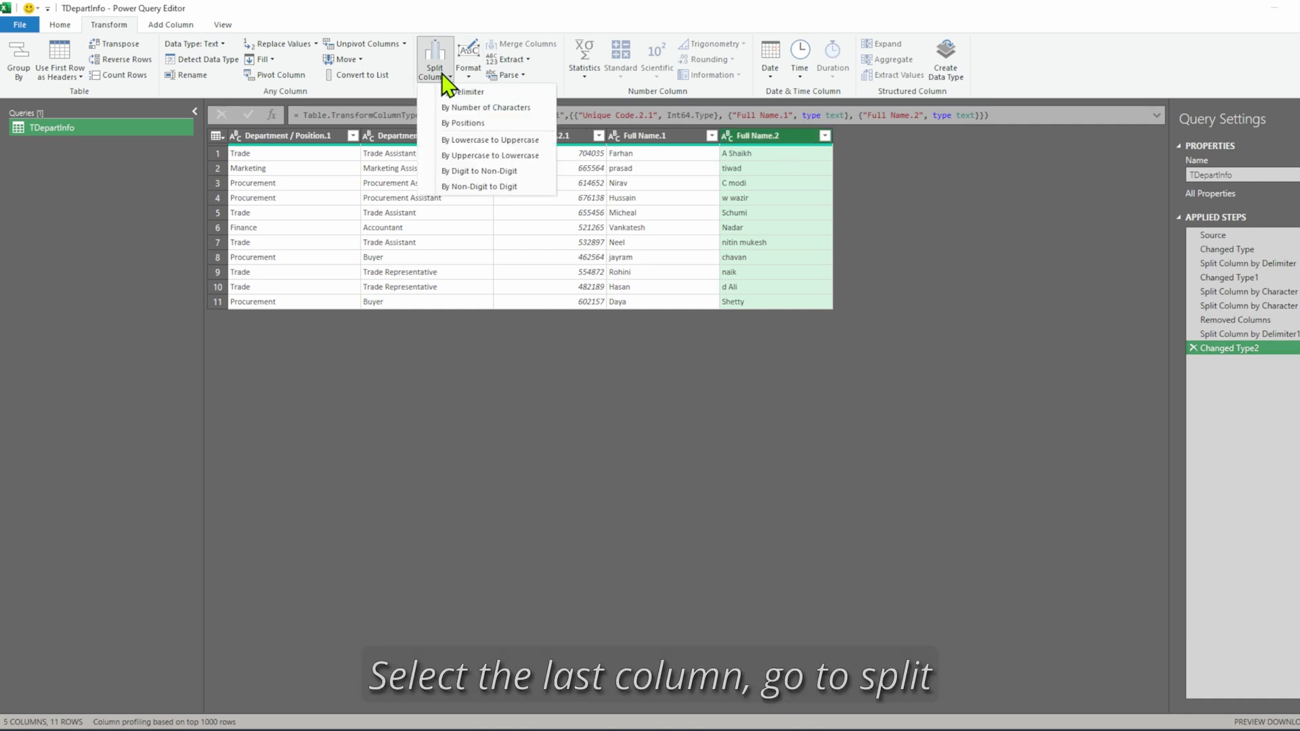
pyautogui.click(474, 103)
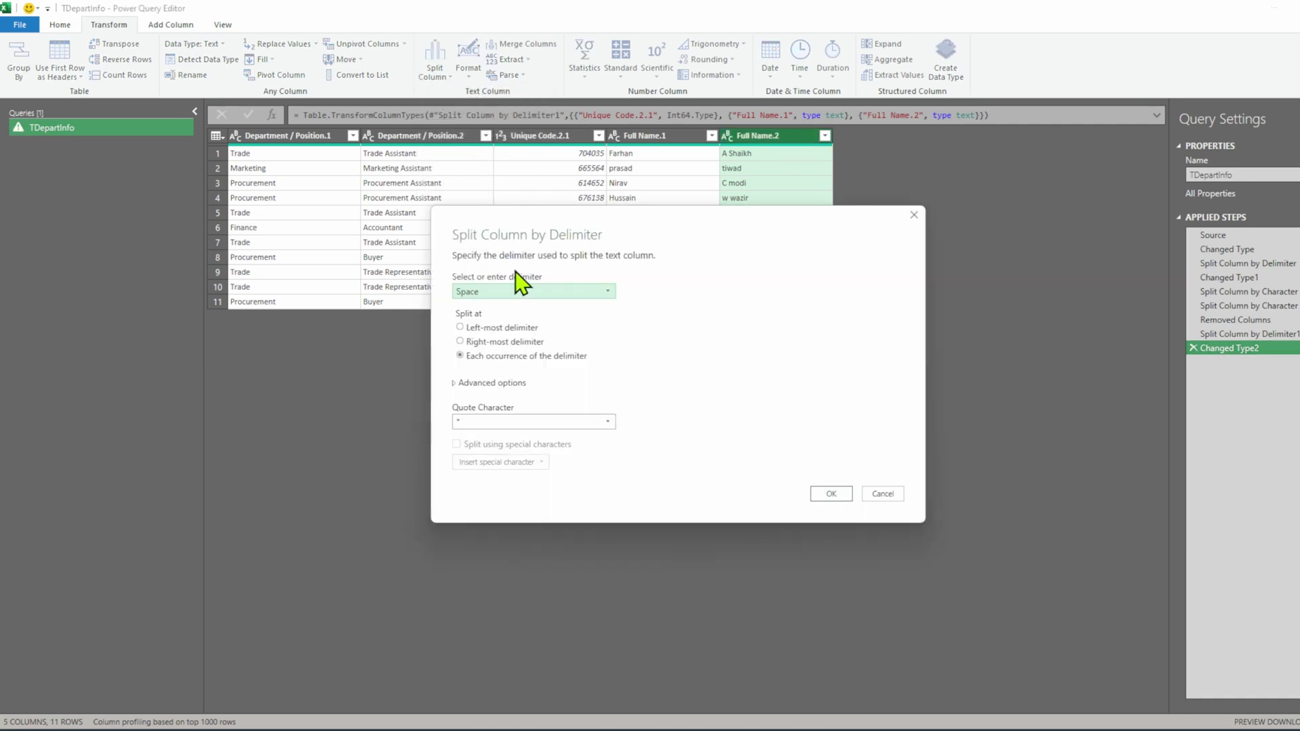
pyautogui.click(460, 327)
pyautogui.click(828, 494)
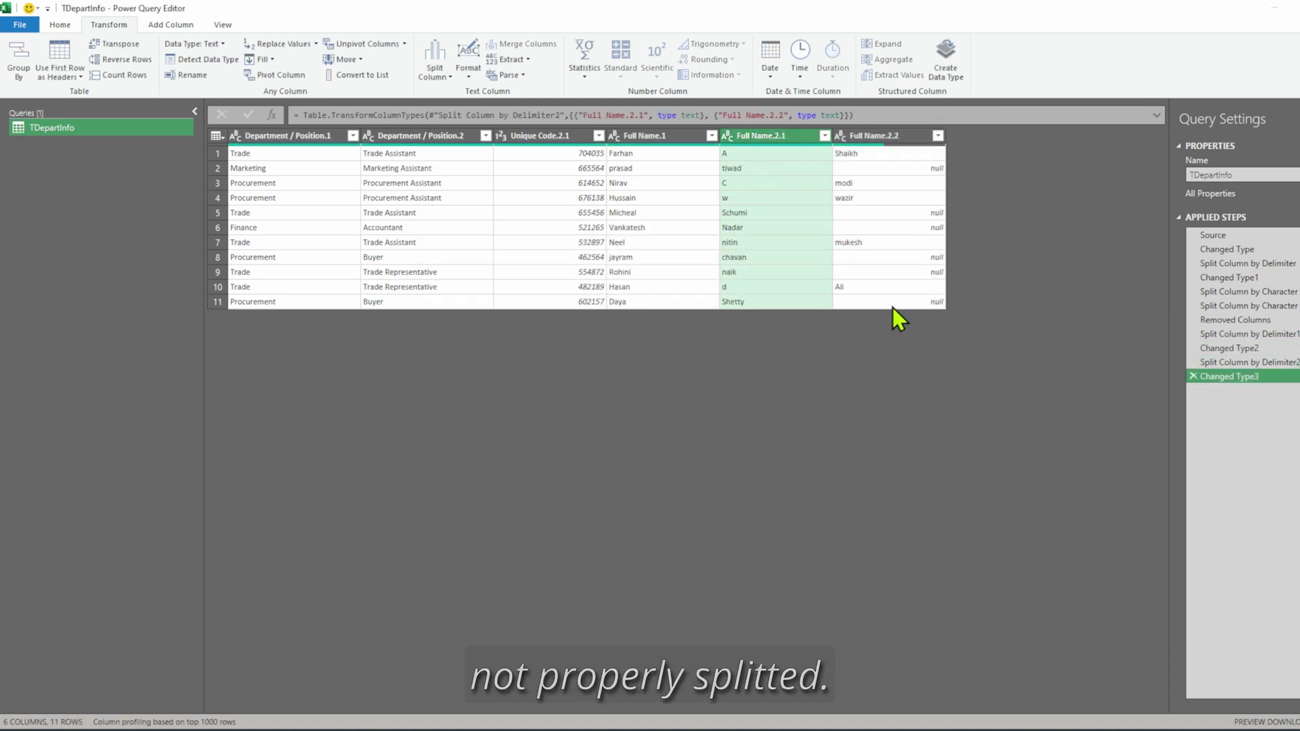
# Step: Delete the applied steps Changed Type3, Split Column by Delimiter2, Changed Type2 and Split Column by Delimiter1 to undo both name splits
pyautogui.click(1193, 376)
pyautogui.click(1193, 363)
pyautogui.click(1194, 348)
pyautogui.click(1194, 334)
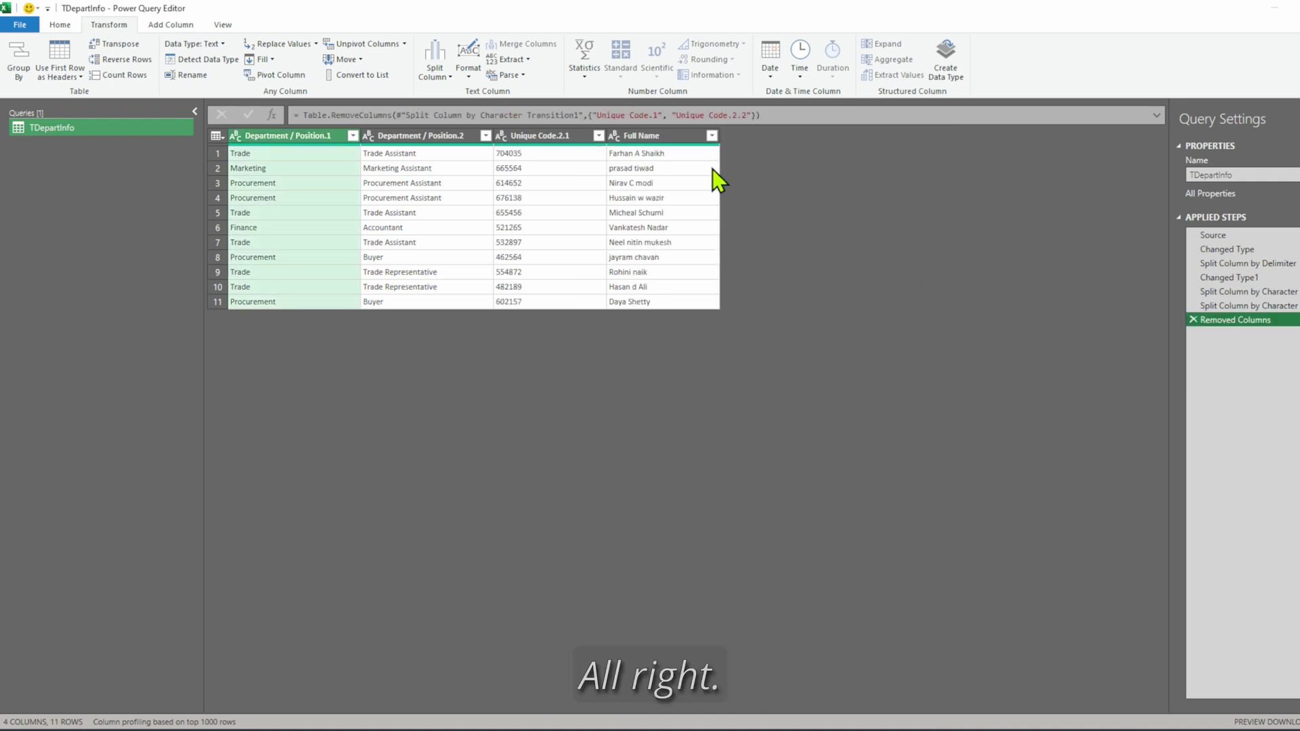
# Step: Split the Full Name column by the space delimiter at the right-most delimiter
pyautogui.click(680, 139)
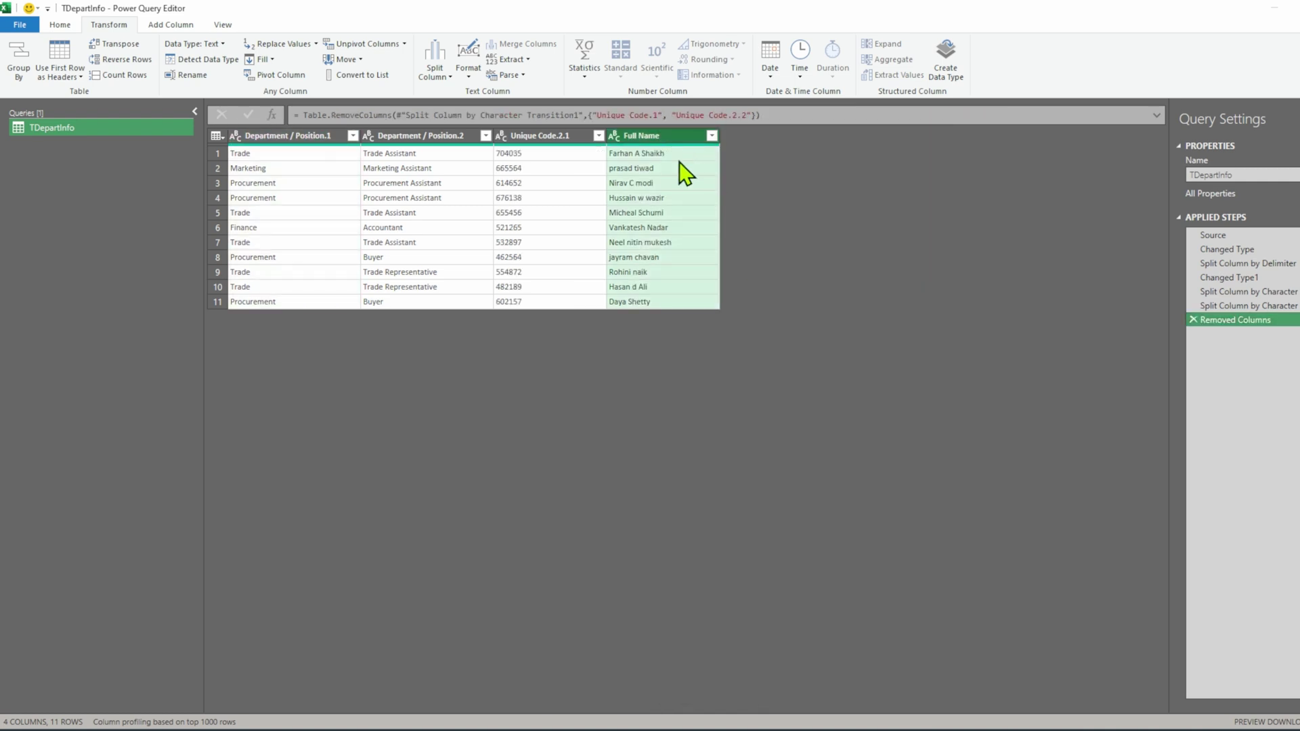
pyautogui.click(439, 71)
pyautogui.click(462, 96)
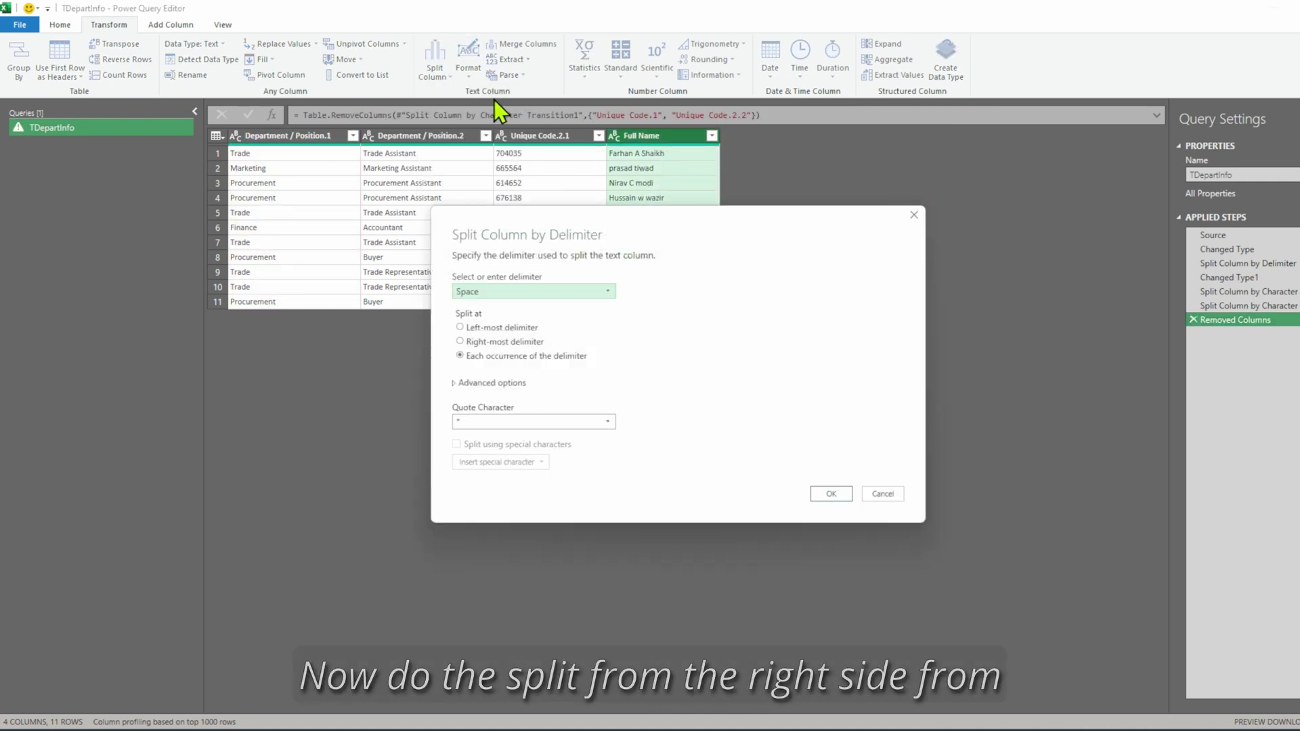
pyautogui.click(461, 341)
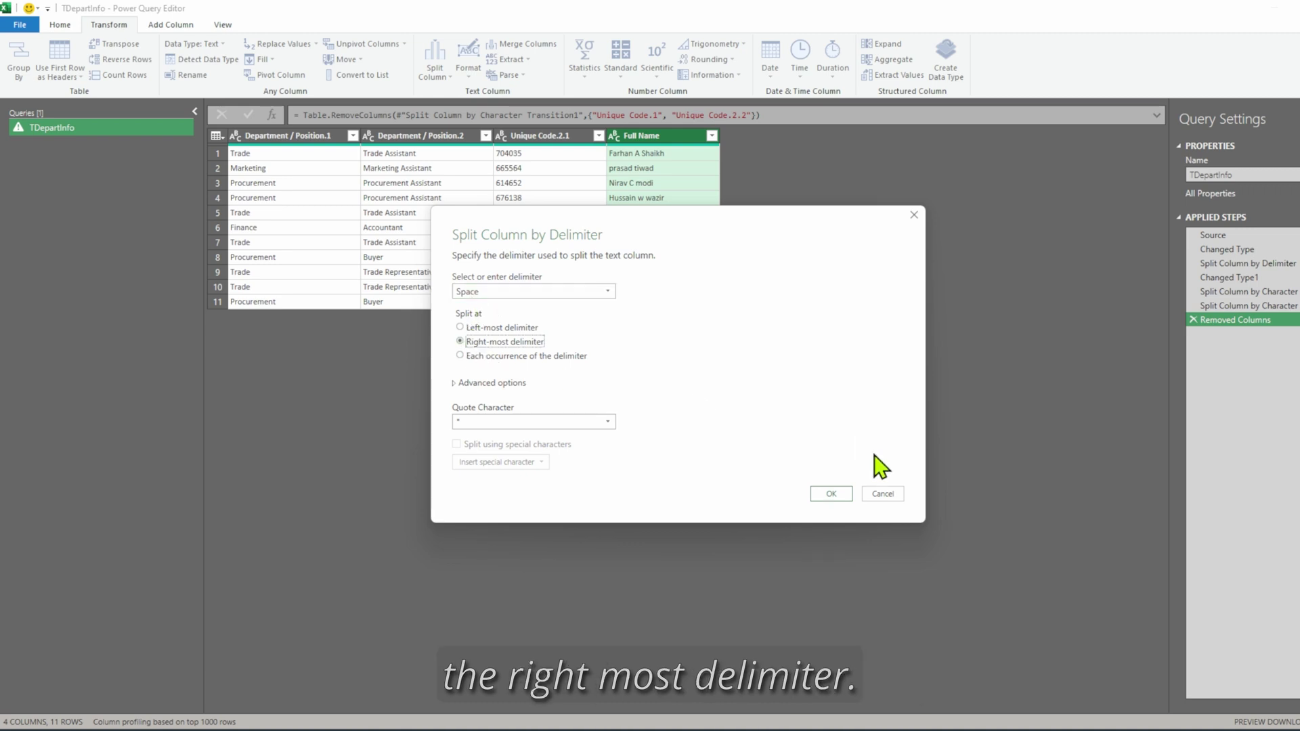
pyautogui.click(832, 492)
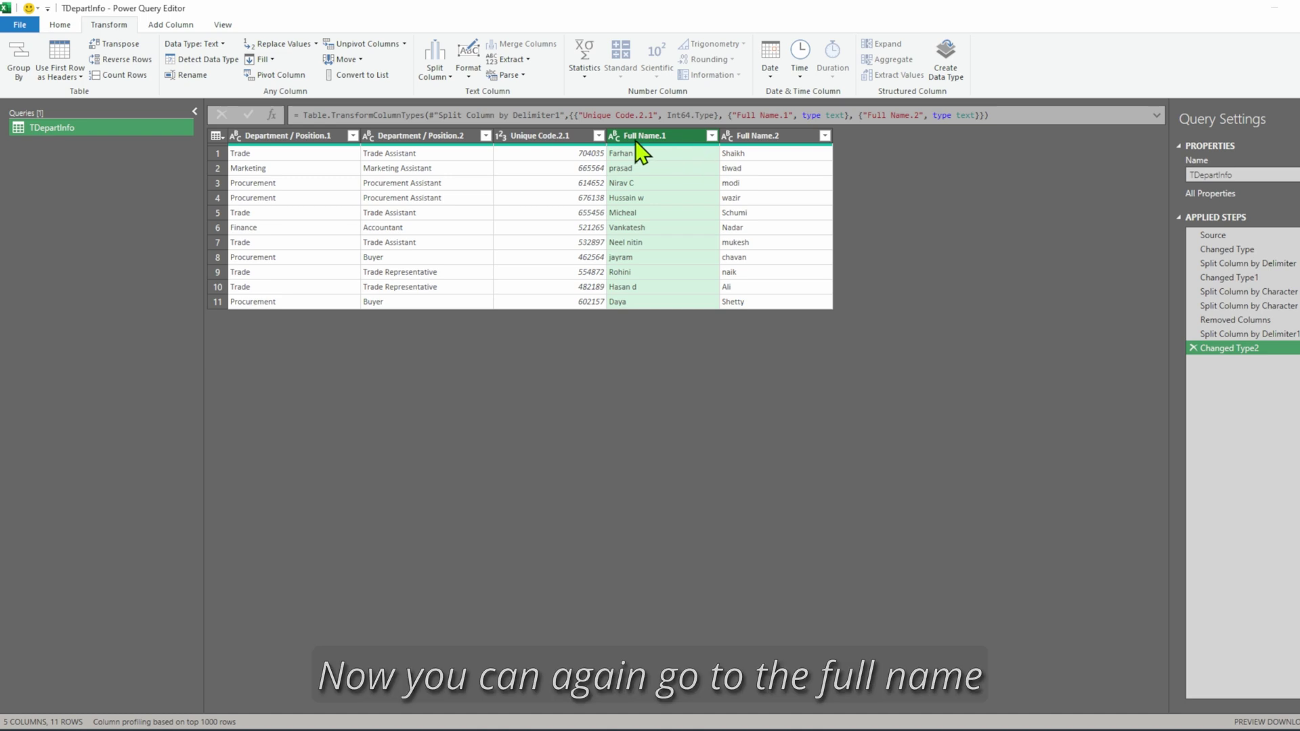
# Step: Split the Full Name.1 column by space at the right-most delimiter, and delete the middle-name column Full Name.1.2
pyautogui.click(434, 75)
pyautogui.click(466, 93)
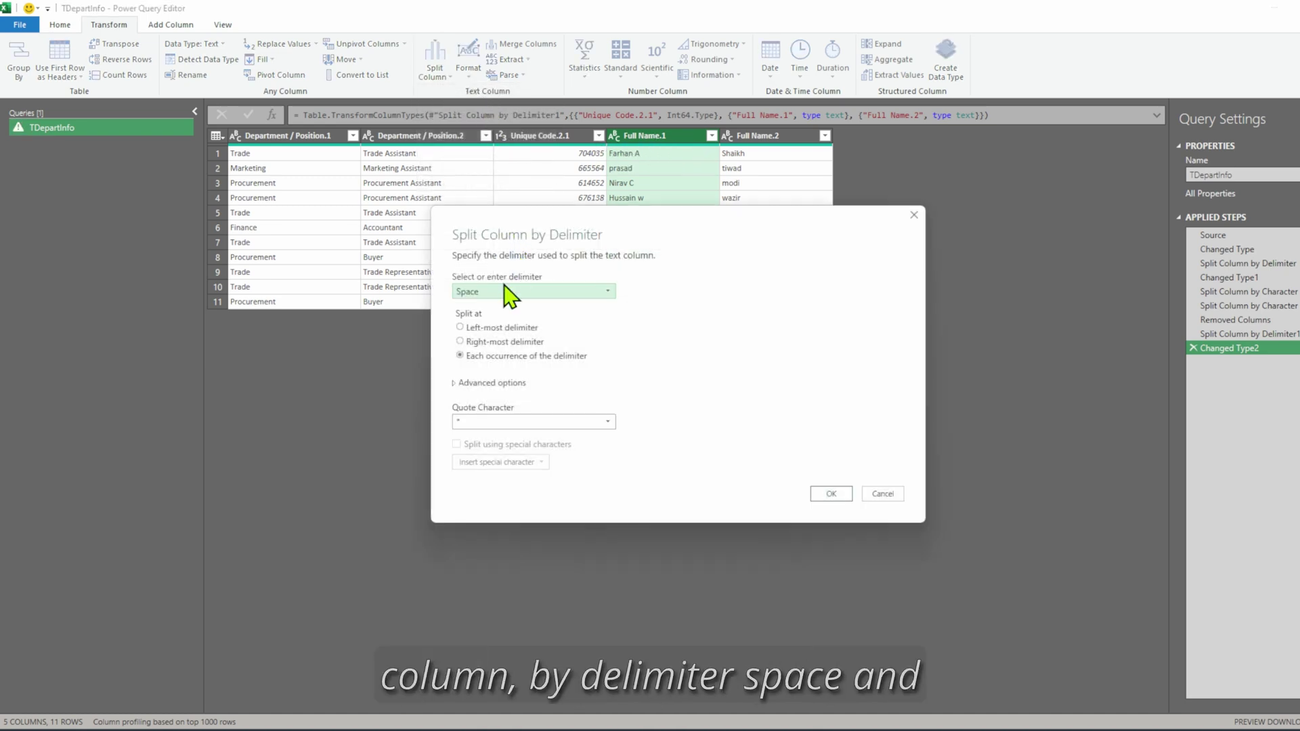
pyautogui.click(461, 341)
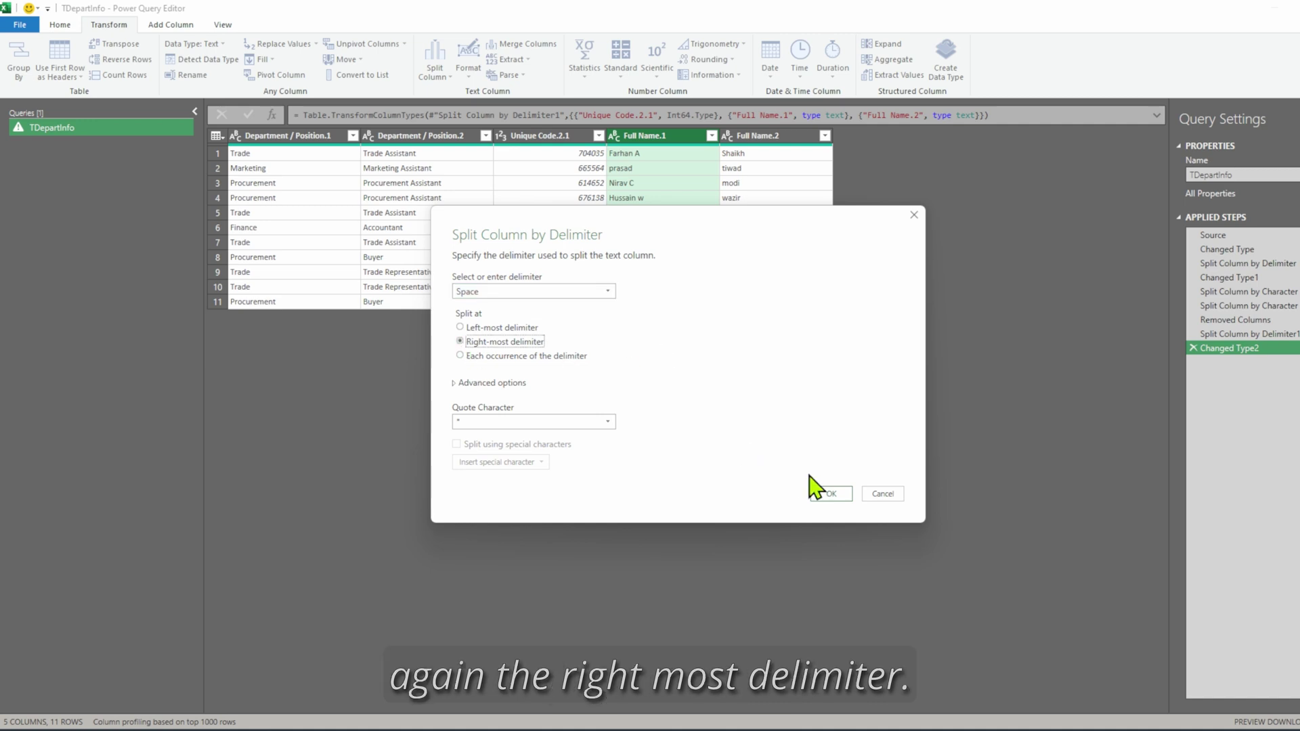
pyautogui.click(823, 493)
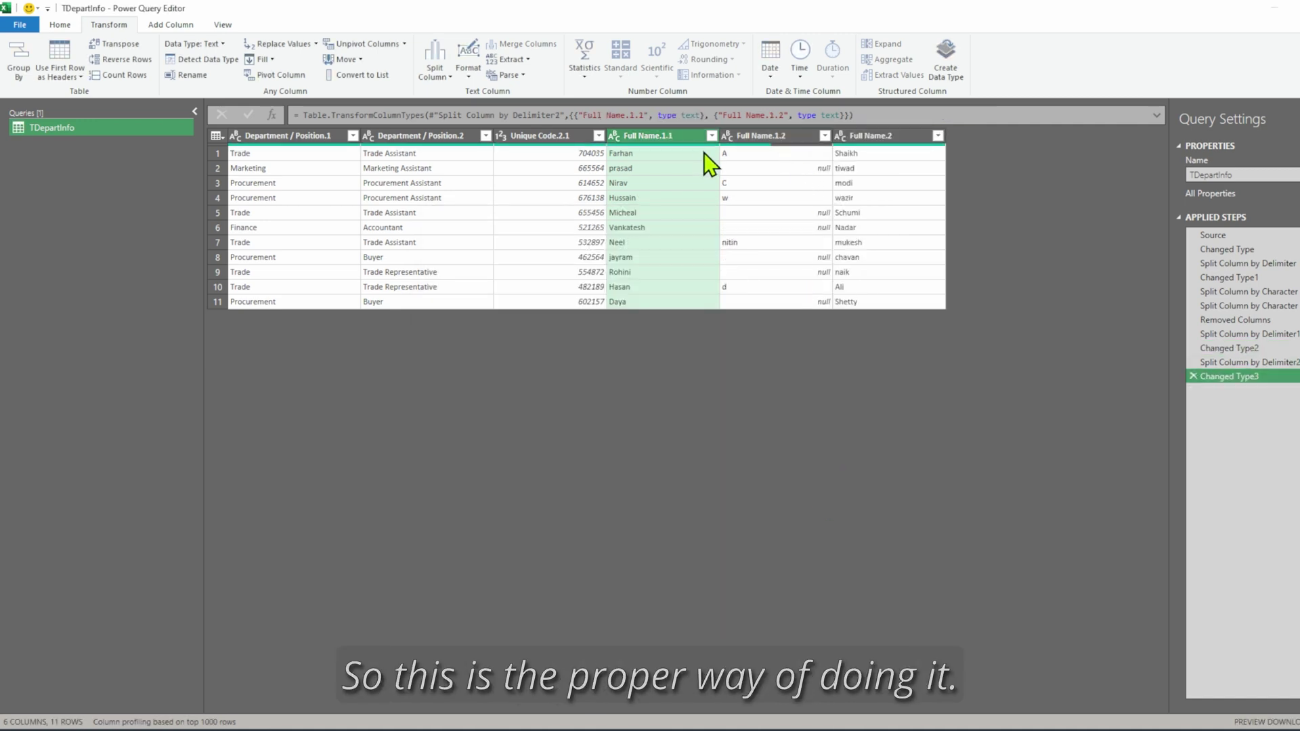
pyautogui.click(784, 138)
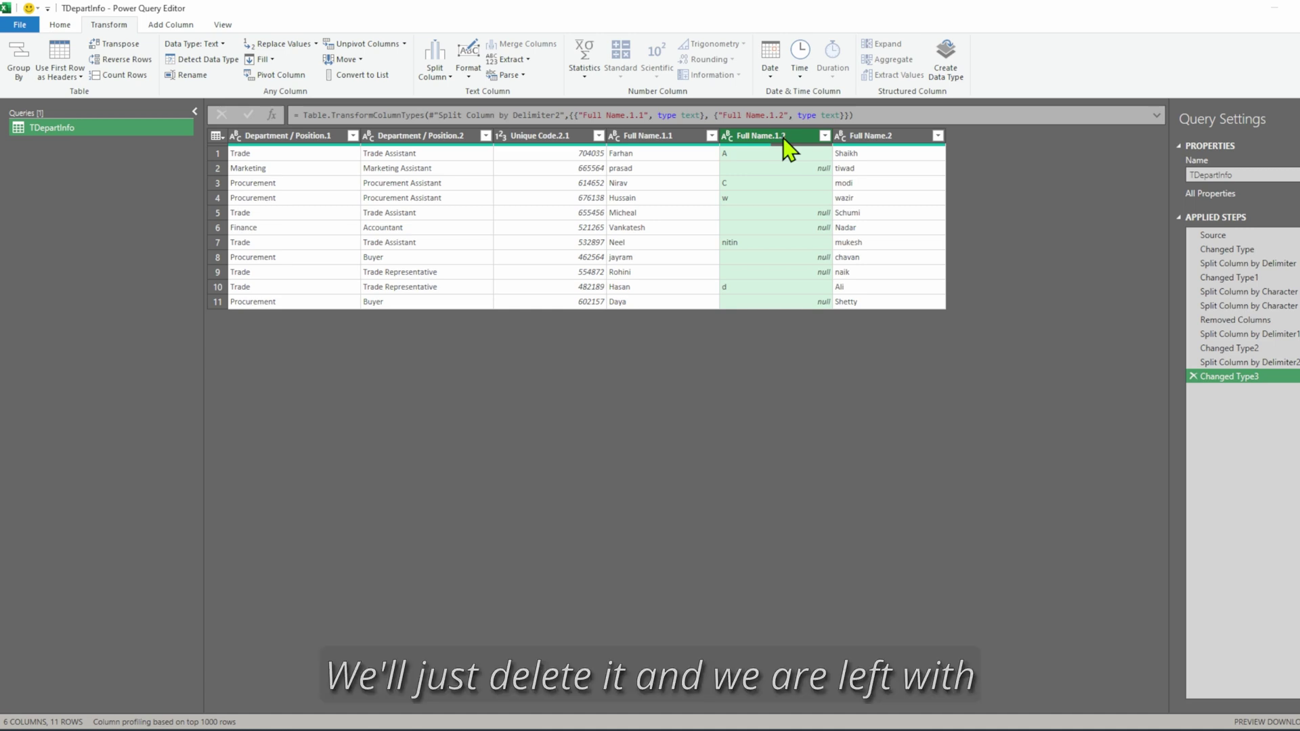
pyautogui.press('Delete')
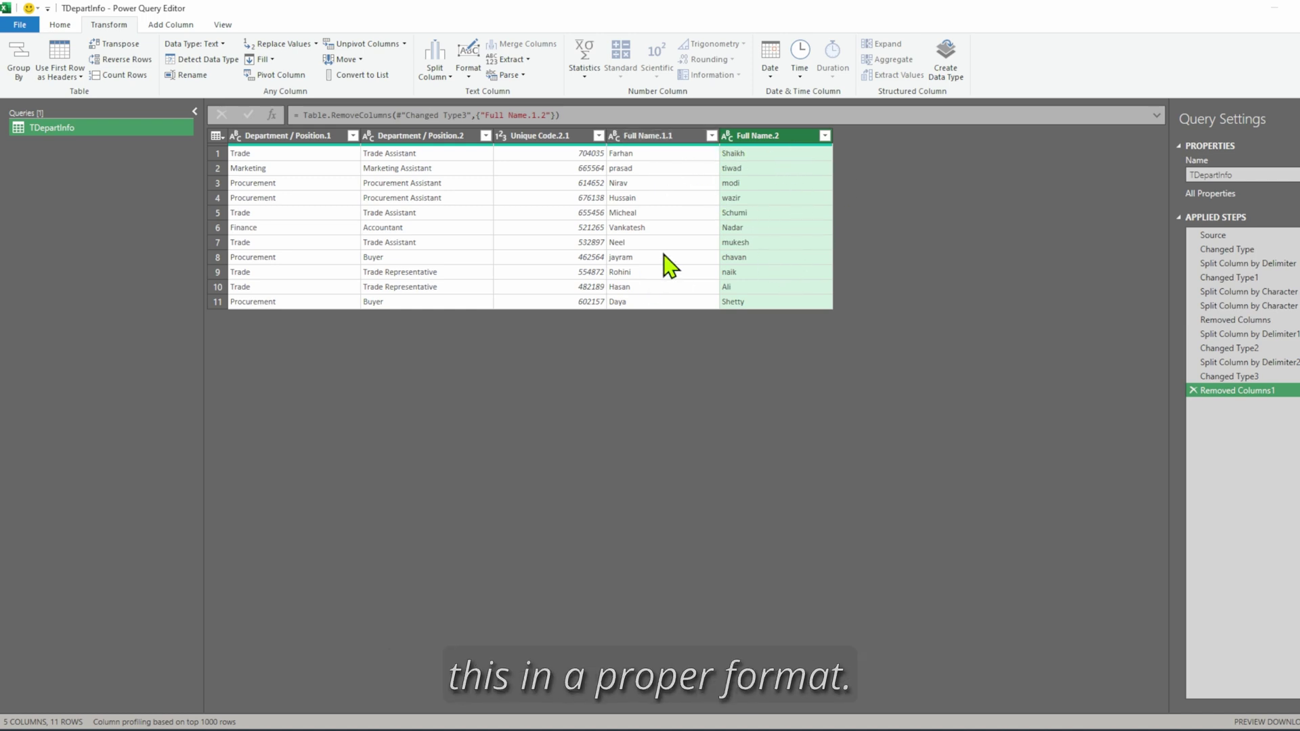
# Step: Format the Full Name.1.1 and Full Name.2 columns with Capitalize Each Word
pyautogui.keyDown('ctrl'); pyautogui.click(661, 136); pyautogui.keyUp('ctrl')
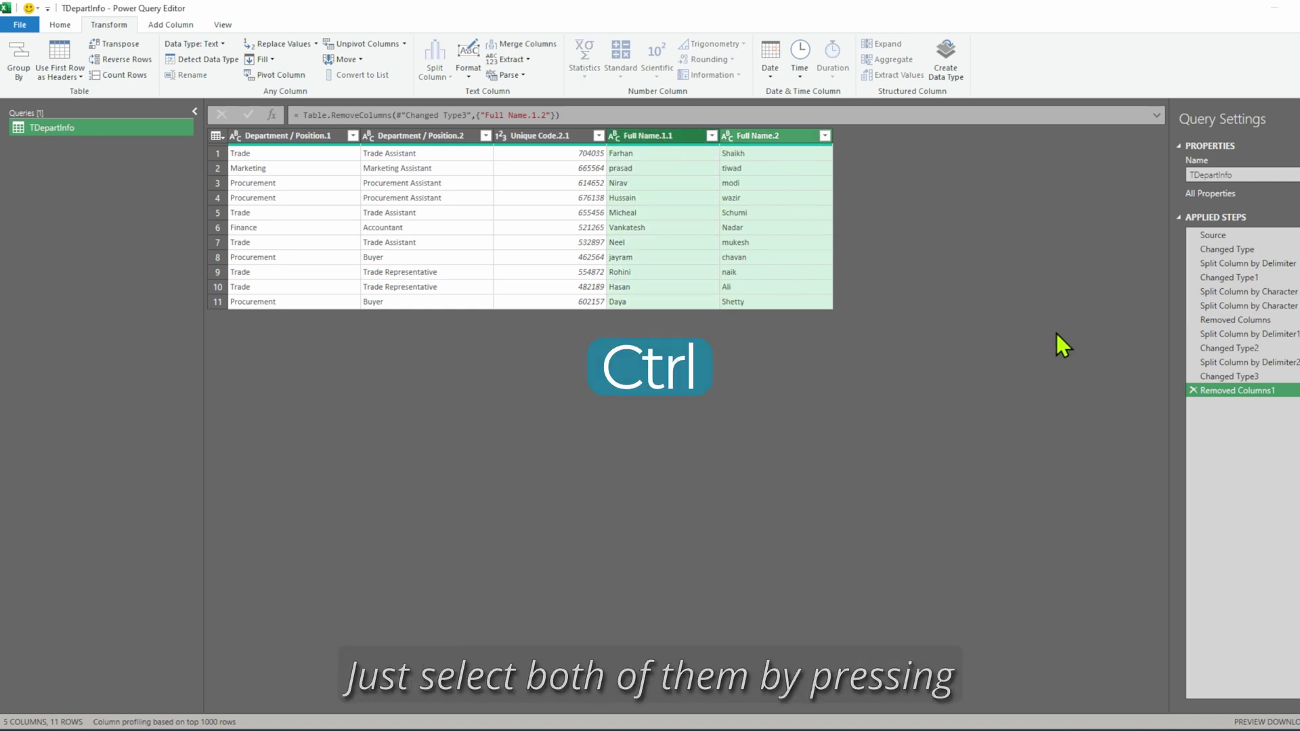
pyautogui.click(468, 68)
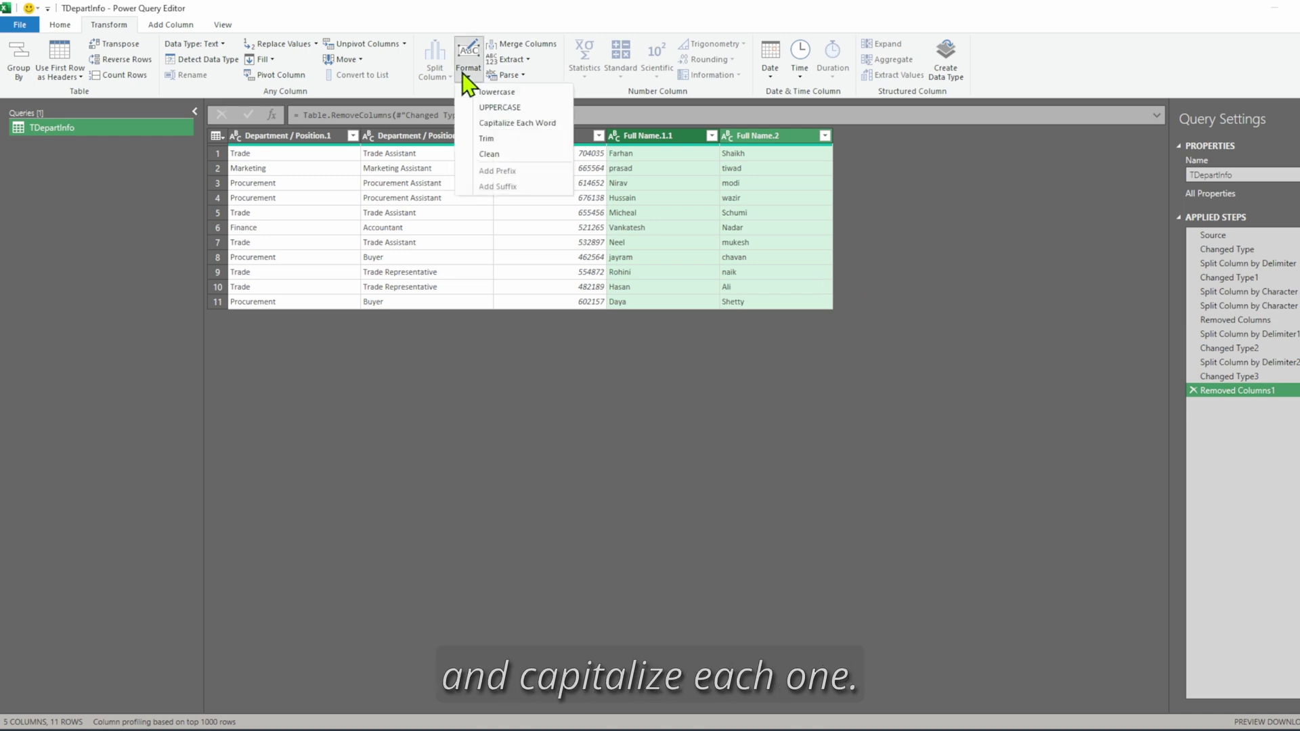
pyautogui.click(542, 126)
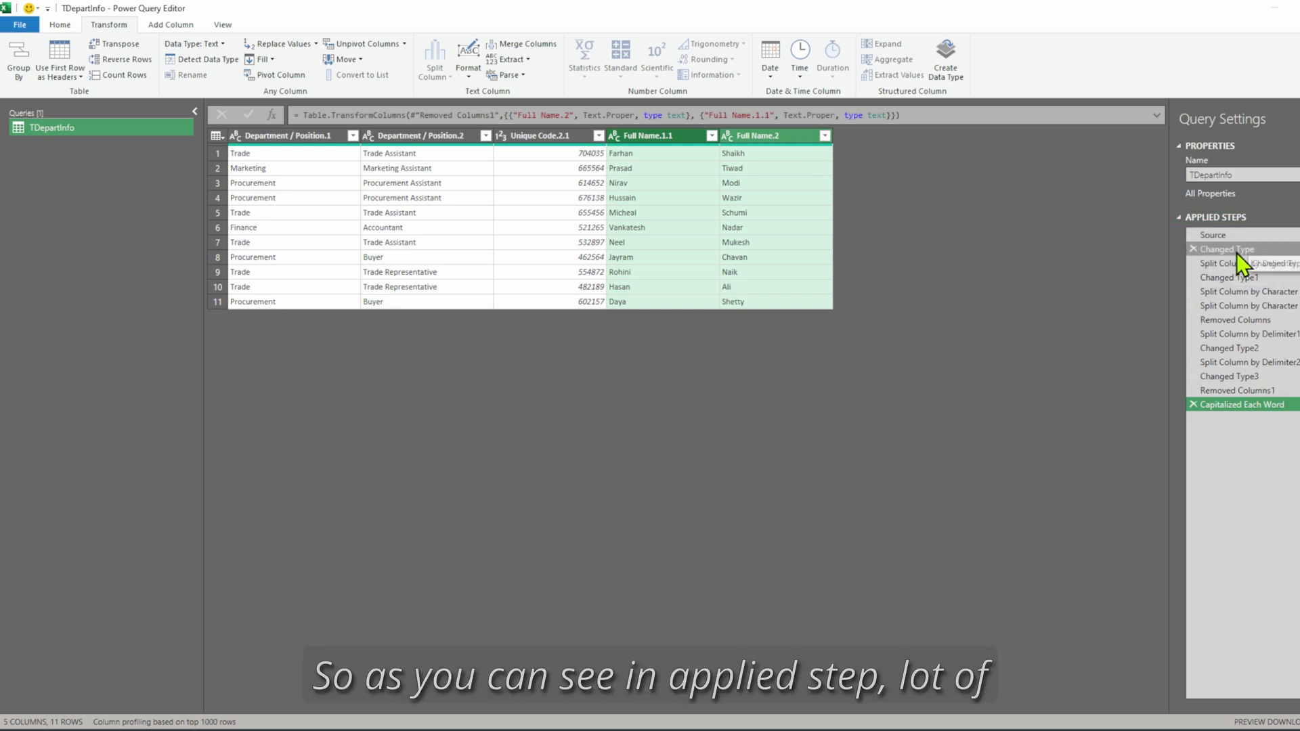
# Step: Delete the Changed Type, Changed Type1 and Changed Type3 entries from the query's applied steps
pyautogui.click(1194, 250)
pyautogui.click(1194, 264)
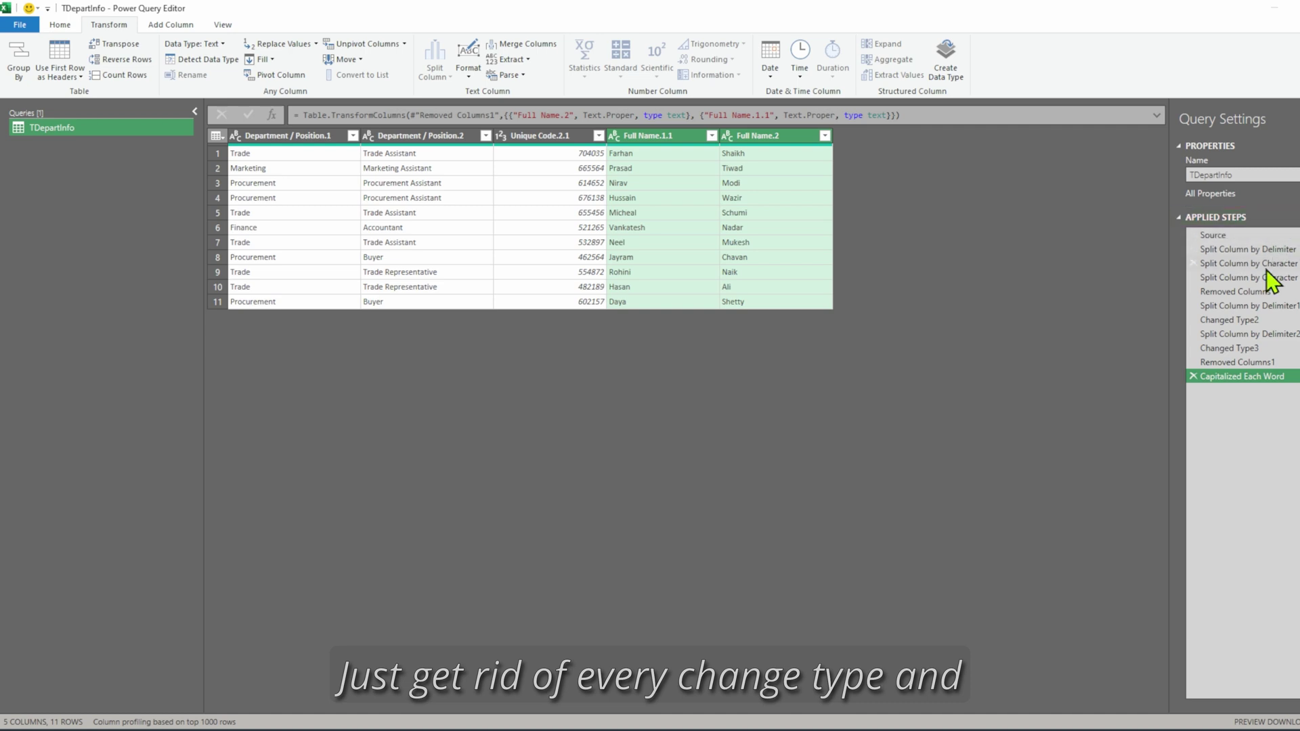
pyautogui.click(1195, 348)
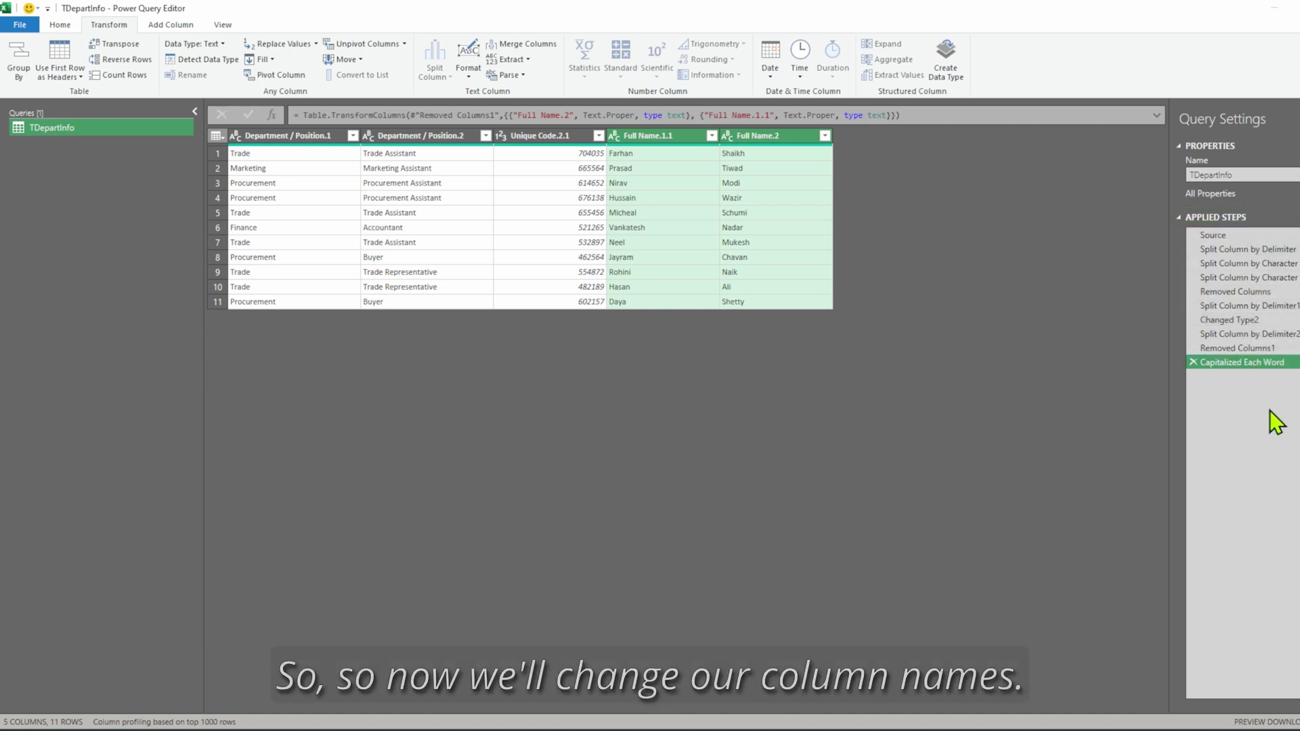
# Step: Rename the Full Name.2 column as Last Name, Full Name.1.1 as First Name, and Unique Code.2.1 as Employee ID
pyautogui.press('Right')
pyautogui.doubleClick(757, 135)
pyautogui.write('Last Name')
pyautogui.doubleClick(649, 135)
pyautogui.press('End')
pyautogui.press('BackSpace')
pyautogui.press('BackSpace')
pyautogui.press('BackSpace')
pyautogui.press('BackSpace')
pyautogui.write('irst')
pyautogui.doubleClick(564, 136)
pyautogui.write('Em')
pyautogui.press('Return')
# Step: Rename the Department / Position.2 column as Position and the Department / Position.1 column as Department
pyautogui.doubleClick(431, 135)
pyautogui.press('End')
pyautogui.press('BackSpace')
pyautogui.press('BackSpace')
pyautogui.hotkey('shift', 'Tab')
pyautogui.press('End')
pyautogui.press('BackSpace')
pyautogui.press('BackSpace')
pyautogui.press('BackSpace')
pyautogui.press('BackSpace')
pyautogui.press('BackSpace')
pyautogui.press('BackSpace')
pyautogui.press('BackSpace')
pyautogui.press('BackSpace')
pyautogui.press('BackSpace')
pyautogui.press('BackSpace')
pyautogui.press('BackSpace')
pyautogui.press('BackSpace')
pyautogui.press('BackSpace')
pyautogui.press('Return')
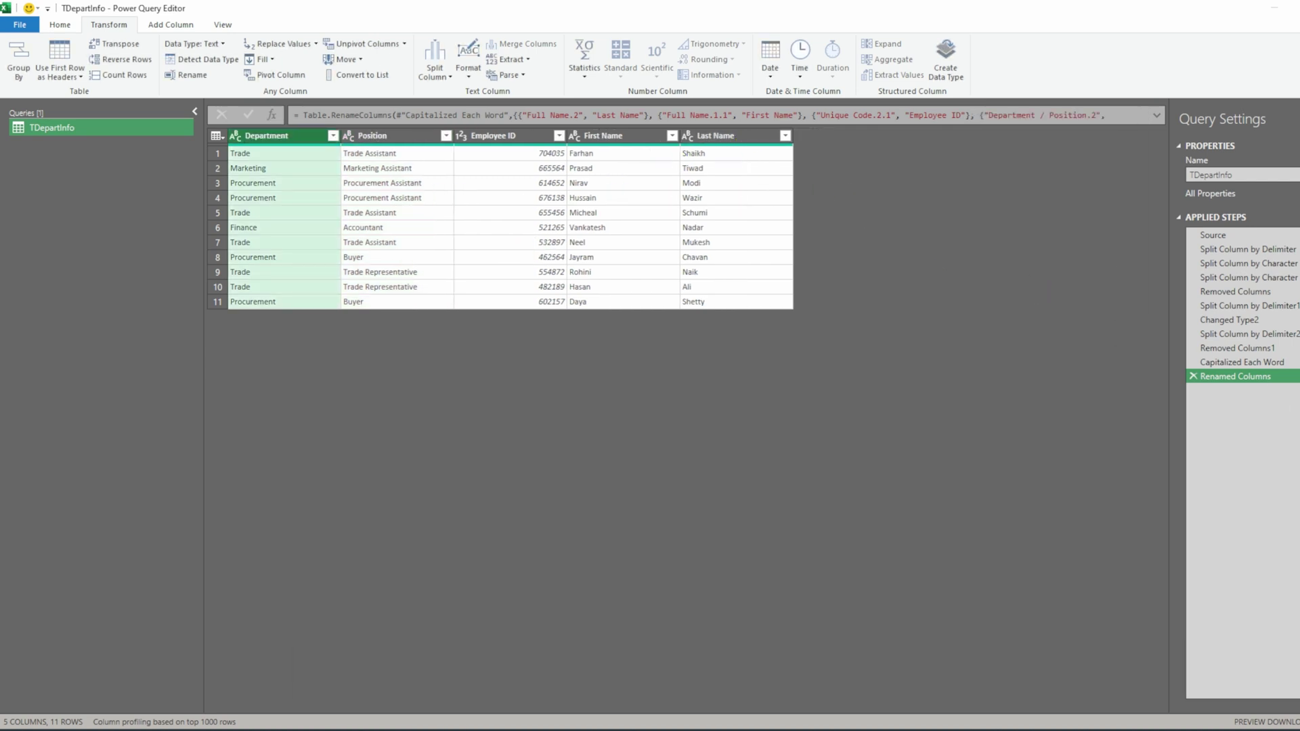
# Step: Detect the data types of all columns in the query at once
pyautogui.click(535, 213)
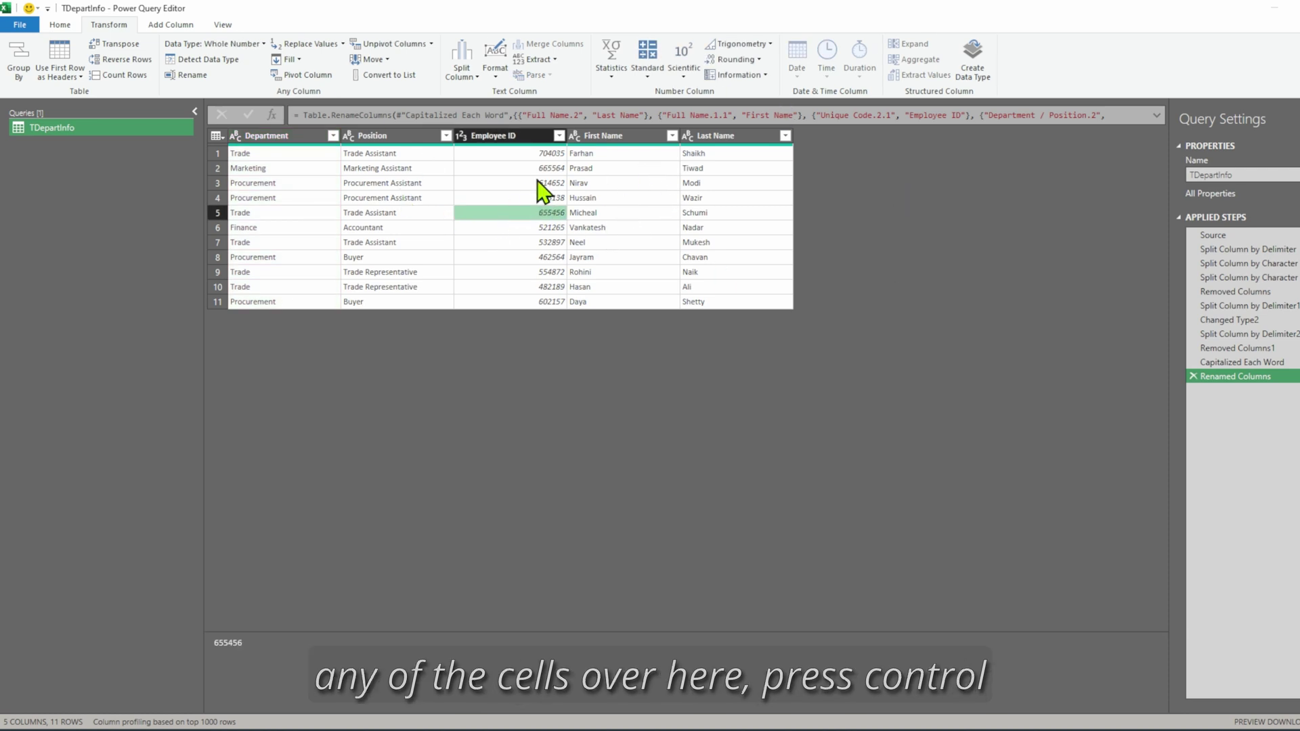
pyautogui.hotkey('ctrl', 'a')
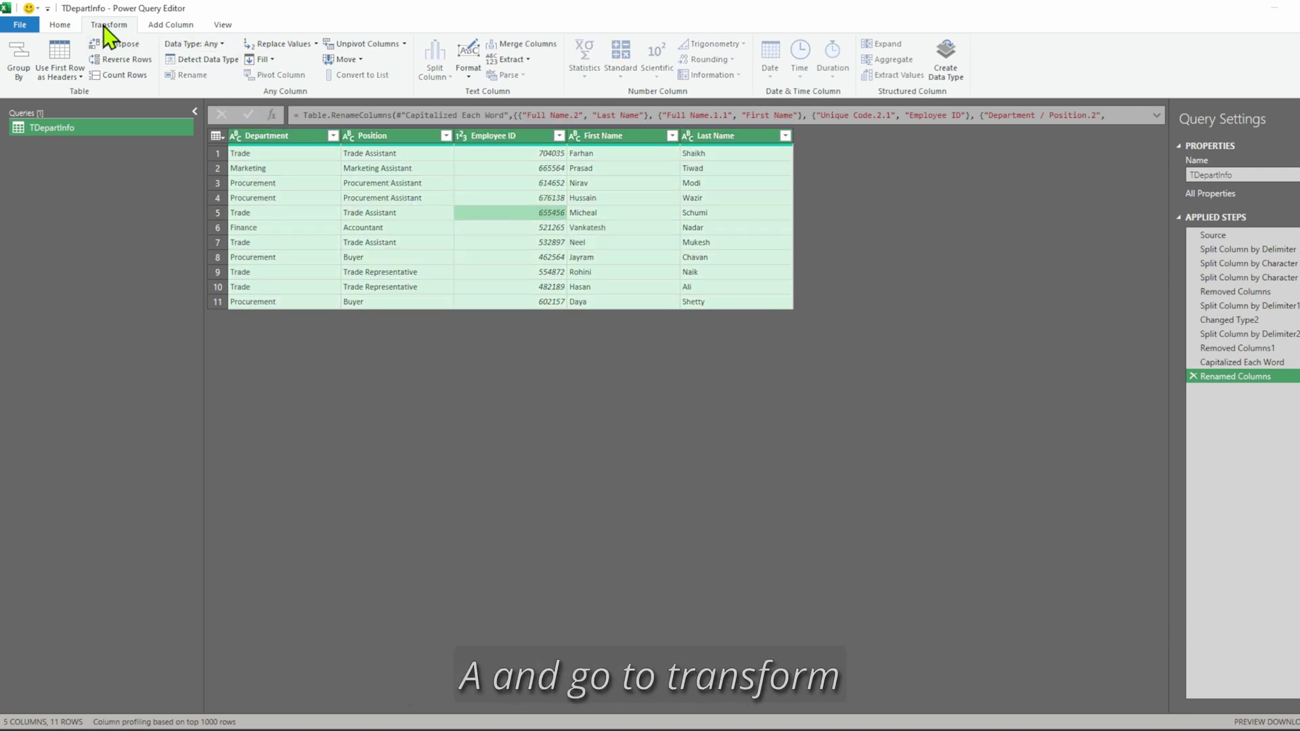
pyautogui.click(200, 60)
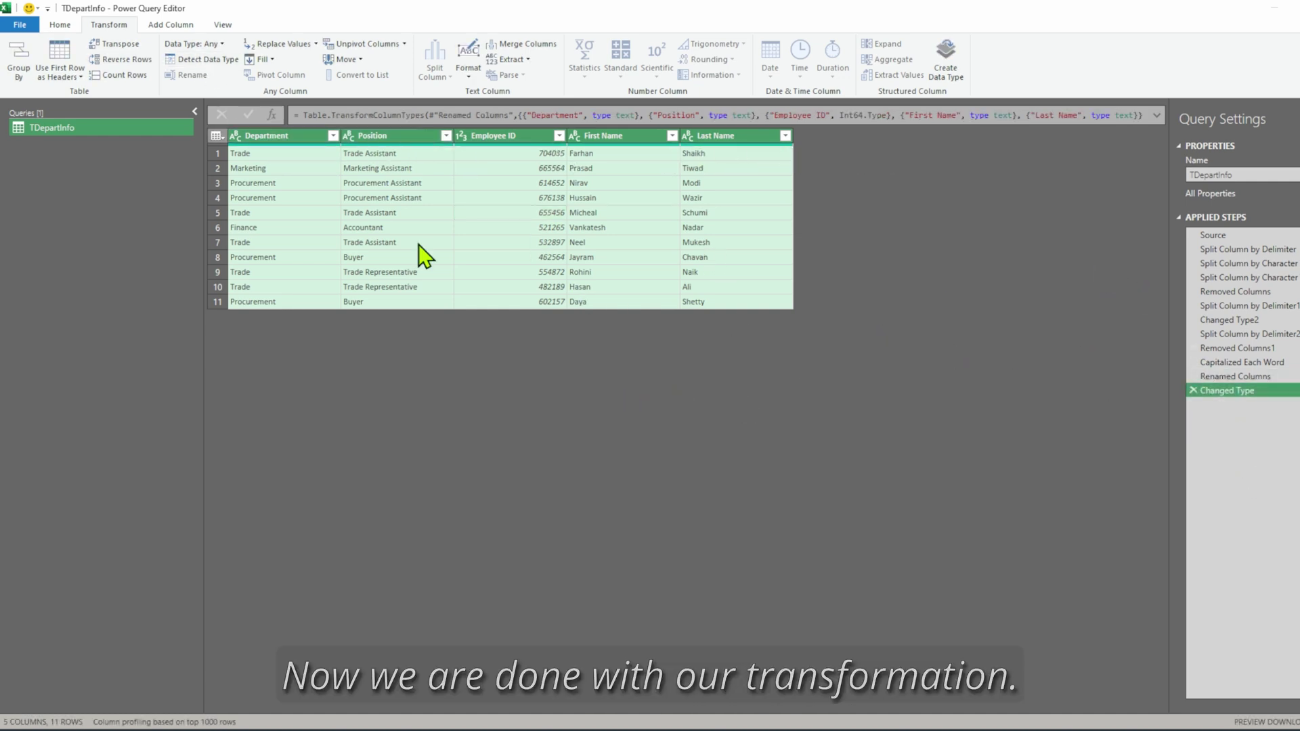
# Step: Close the query editor and load the result as a table in the existing worksheet, starting at cell E3
pyautogui.click(60, 24)
pyautogui.click(24, 77)
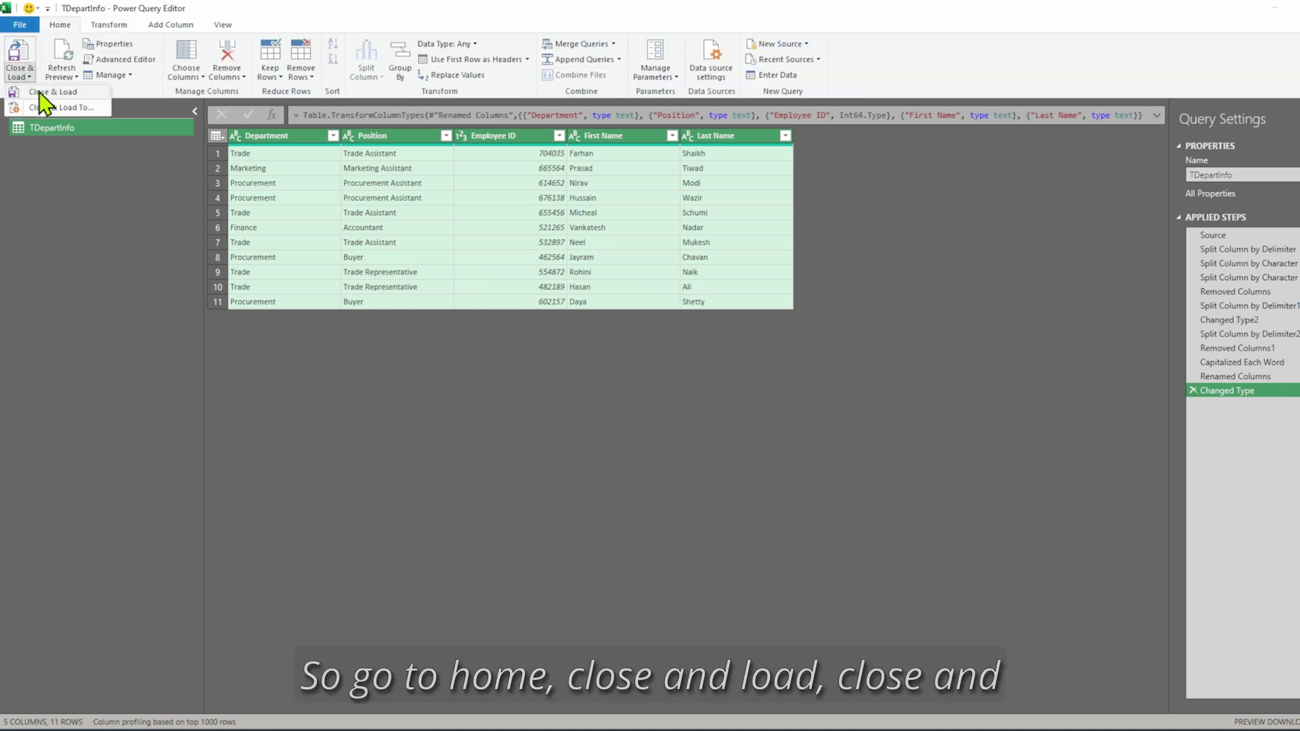
pyautogui.click(92, 109)
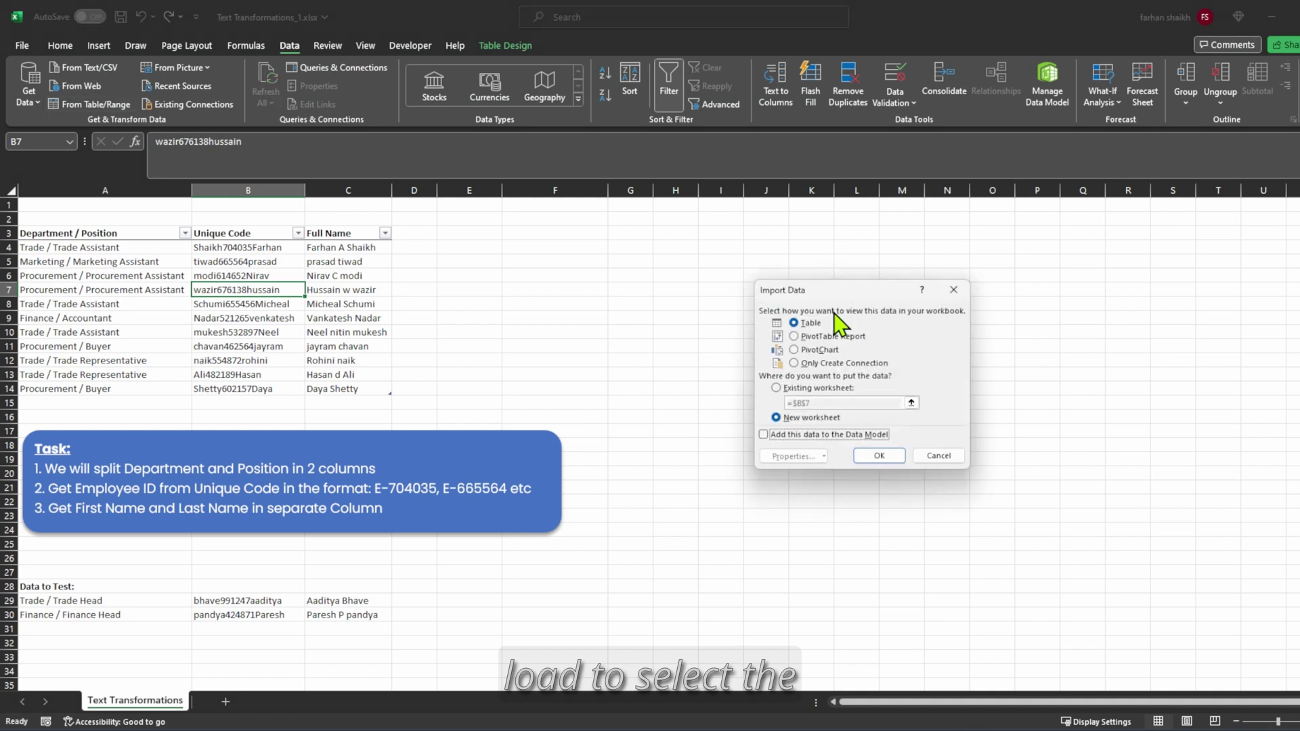
pyautogui.click(776, 388)
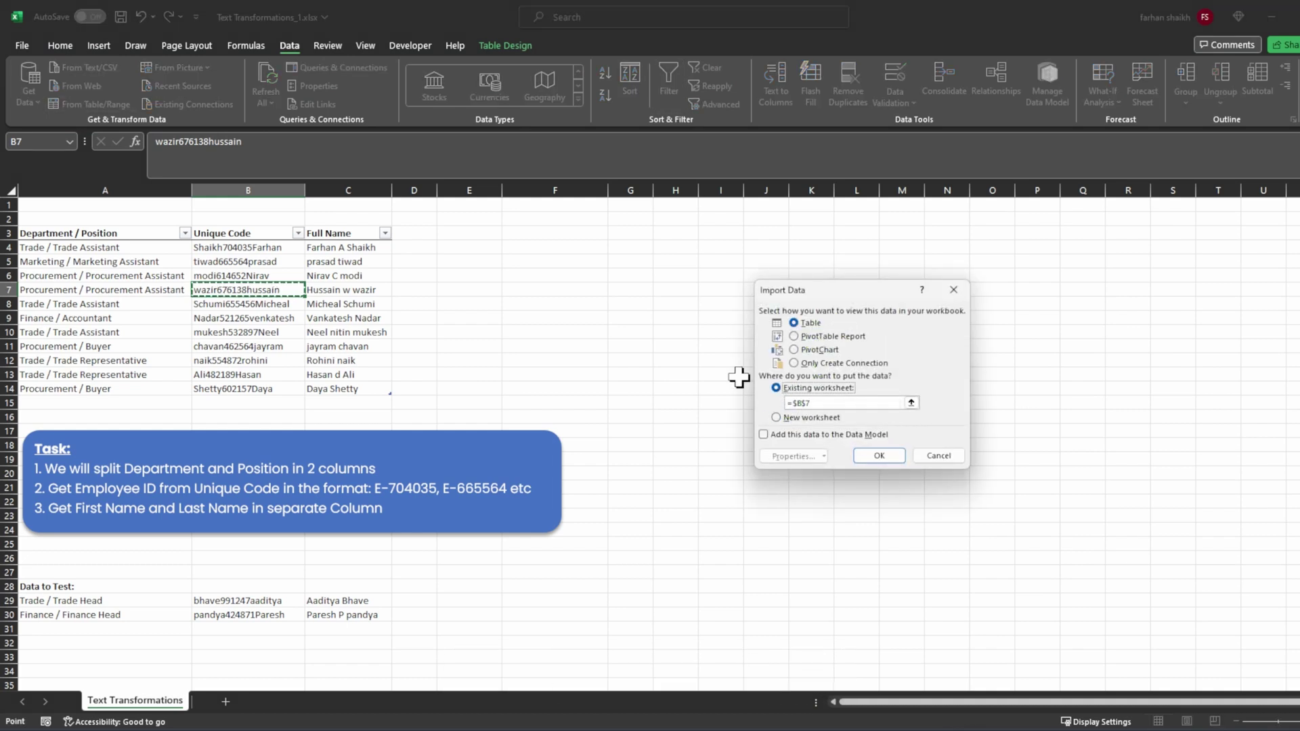
pyautogui.click(473, 236)
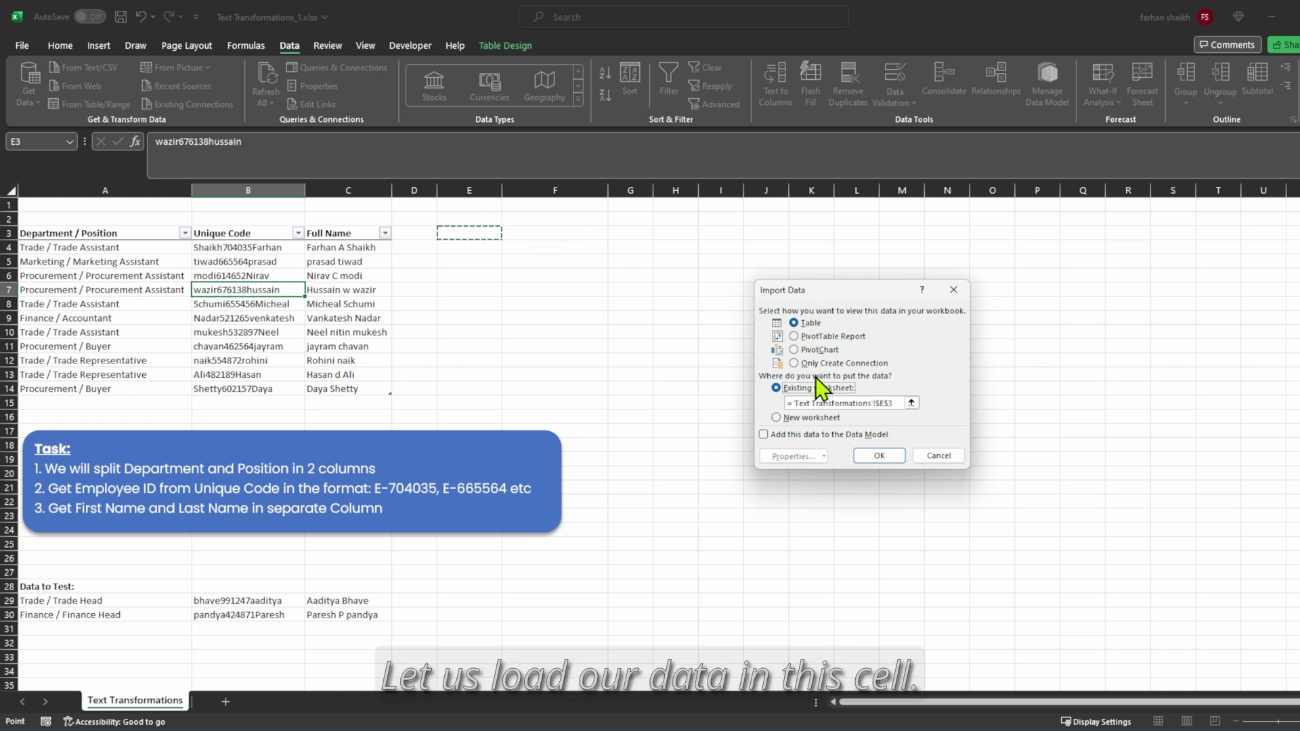
pyautogui.click(879, 455)
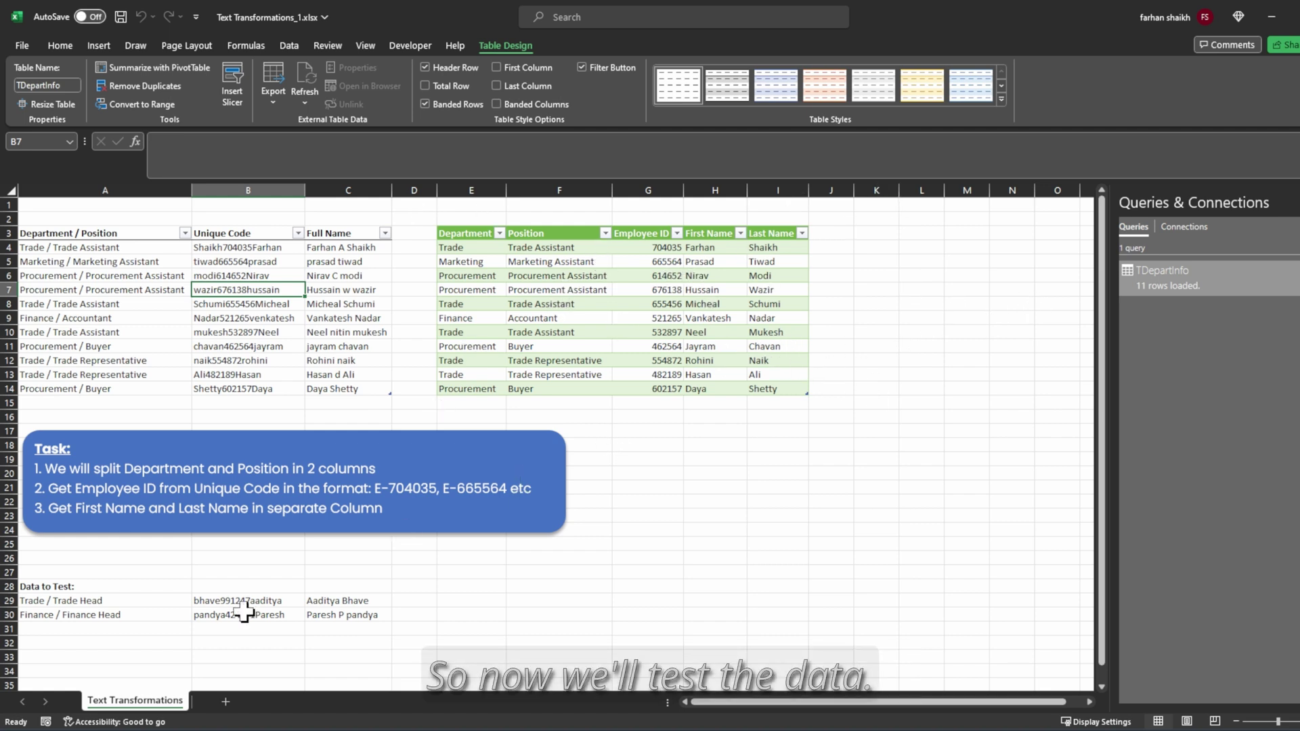
# Step: Move the Task box below the result table and copy the two test rows in A29:C30 to row 15, directly under the source table
pyautogui.click(180, 429)
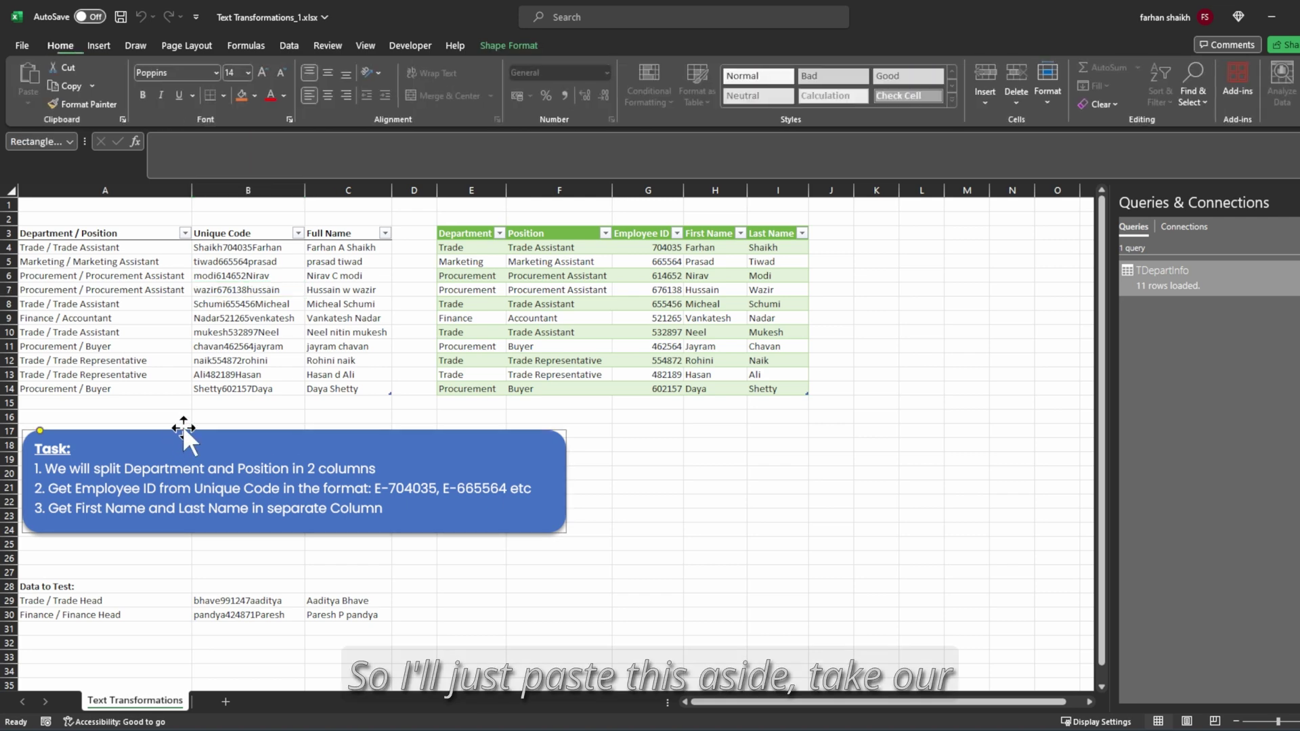
pyautogui.moveTo(182, 428); pyautogui.dragTo(632, 514)
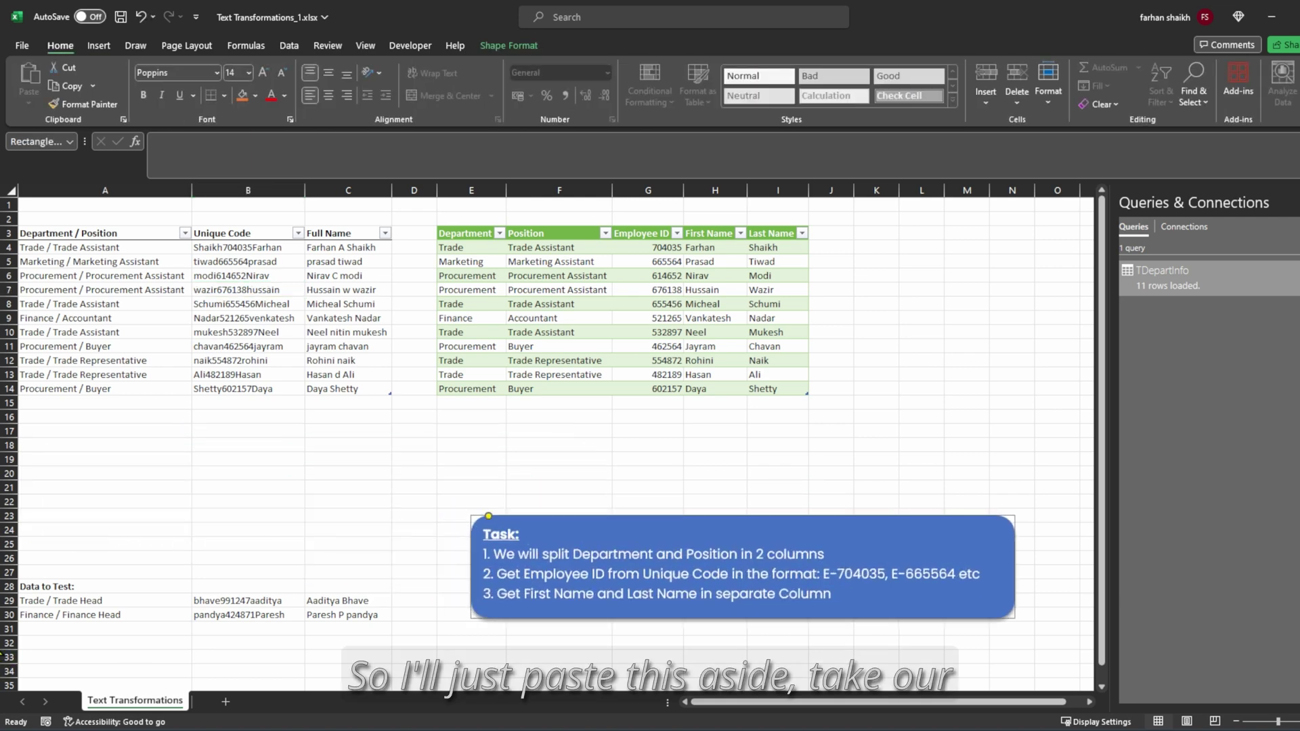
pyautogui.click(113, 600)
pyautogui.hotkey('ctrl', 'shift', 'Down')
pyautogui.hotkey('ctrl', 'shift', 'Right')
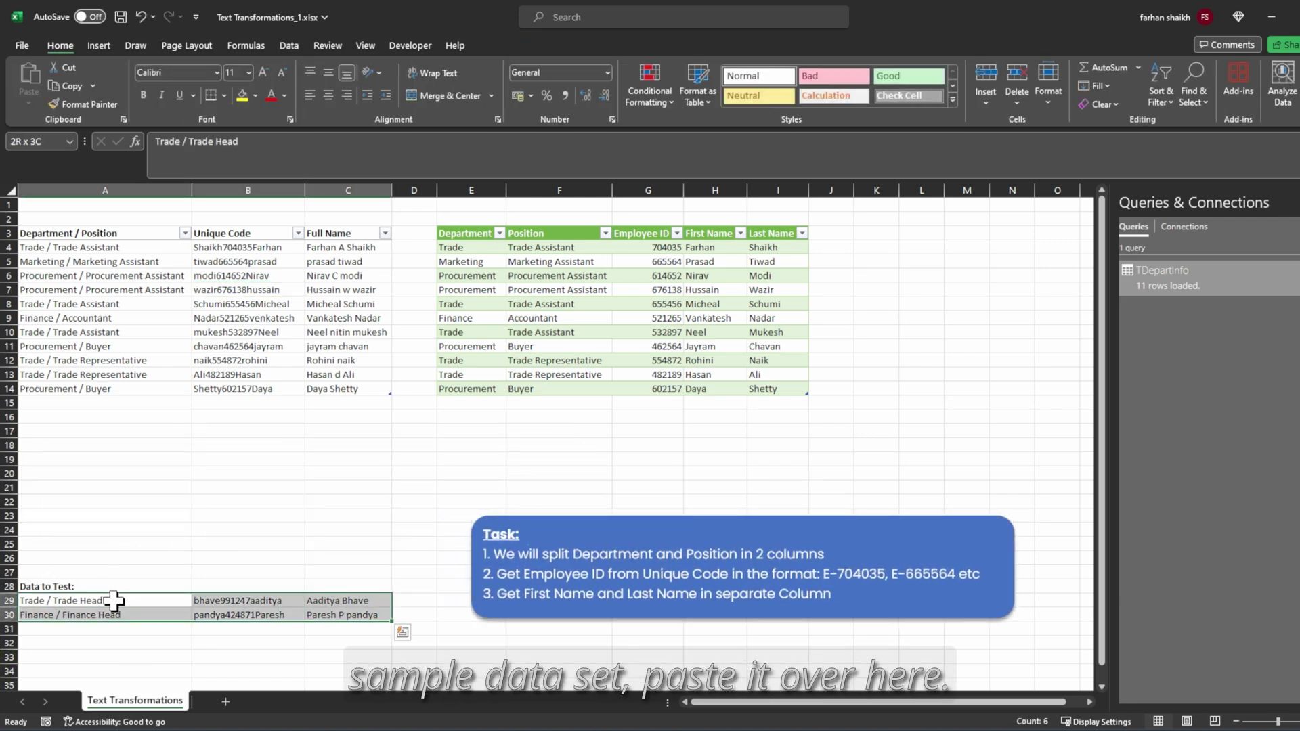
pyautogui.hotkey('ctrl', 'c')
pyautogui.press('Up')
pyautogui.press('Up')
pyautogui.press('Up')
pyautogui.press('Up')
pyautogui.press('Up')
pyautogui.press('Up')
pyautogui.press('Up')
pyautogui.press('Up')
pyautogui.press('Up')
pyautogui.press('Up')
pyautogui.press('Up')
pyautogui.press('Up')
pyautogui.press('Up')
pyautogui.press('Up')
pyautogui.hotkey('ctrl', 'v')
pyautogui.press('Right')
pyautogui.press('Right')
pyautogui.press('Right')
pyautogui.press('Right')
pyautogui.press('Right')
pyautogui.press('Down')
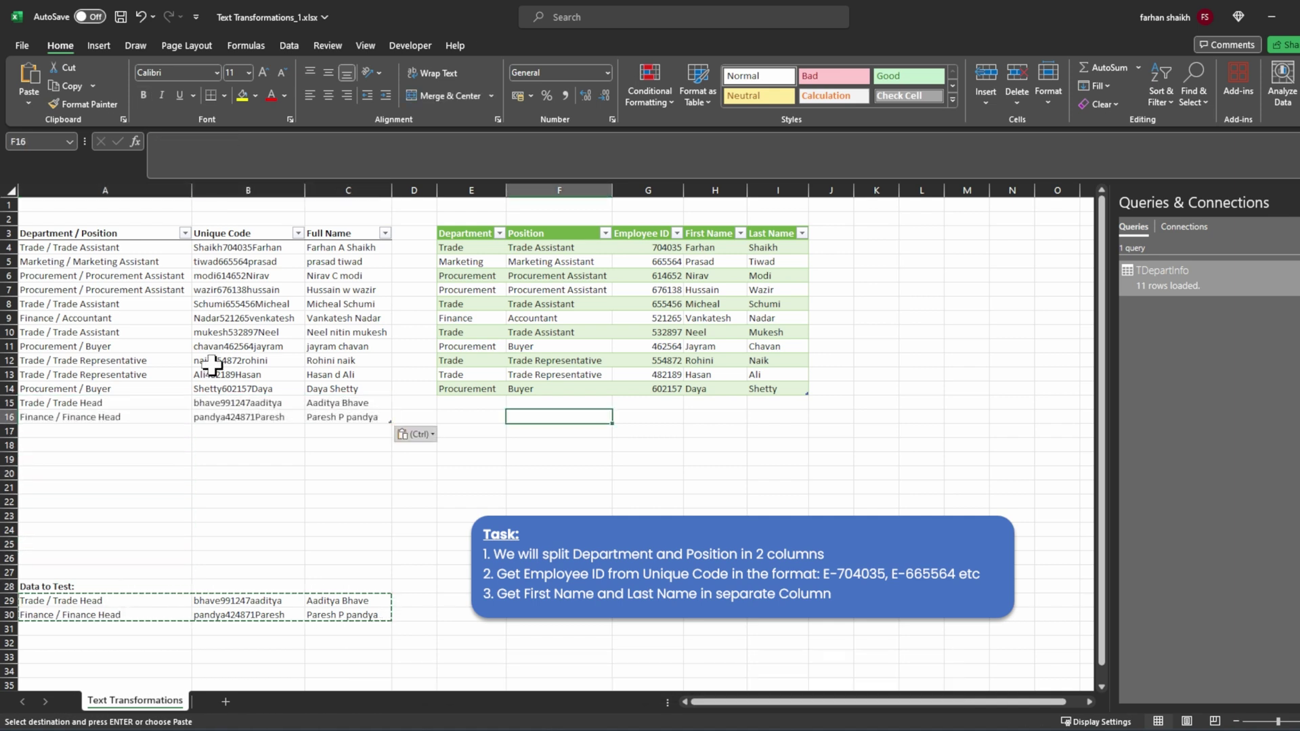
# Step: Refresh the loaded result table so it includes the rows appended to the source table
pyautogui.click(328, 404)
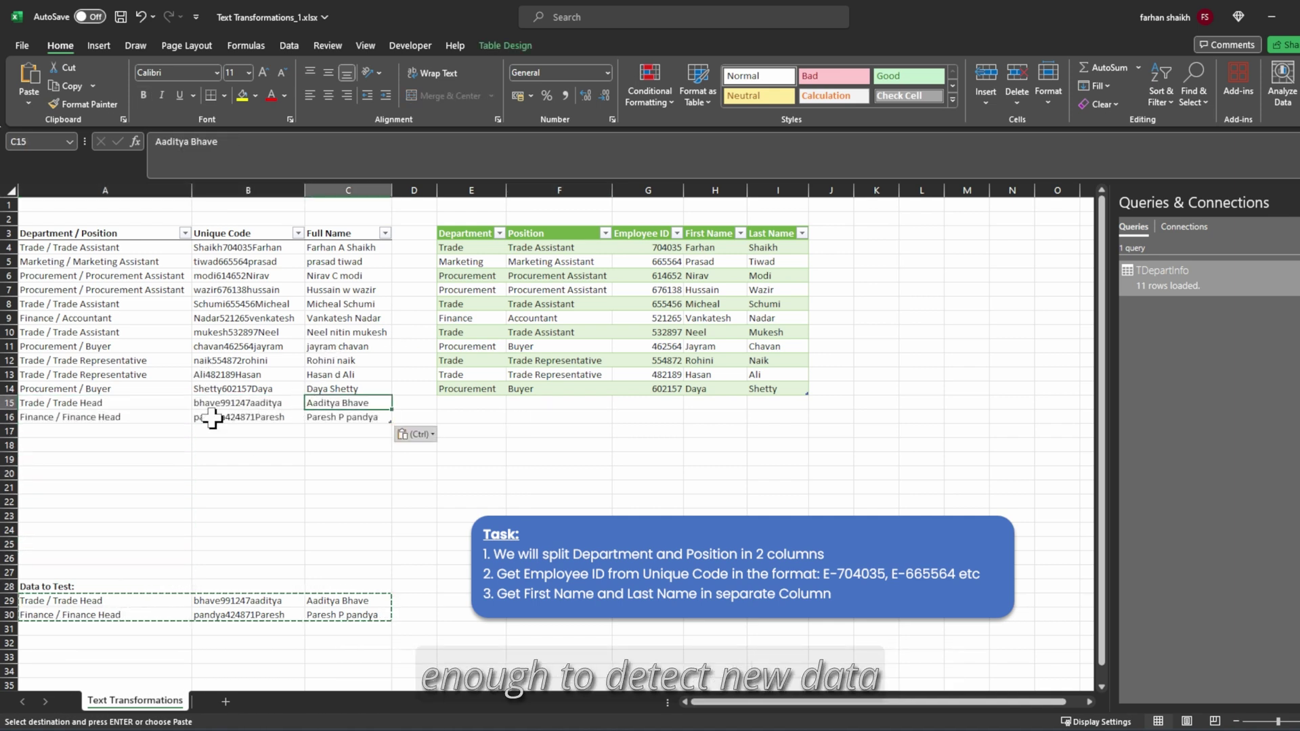
pyautogui.moveTo(108, 239); pyautogui.dragTo(323, 404)
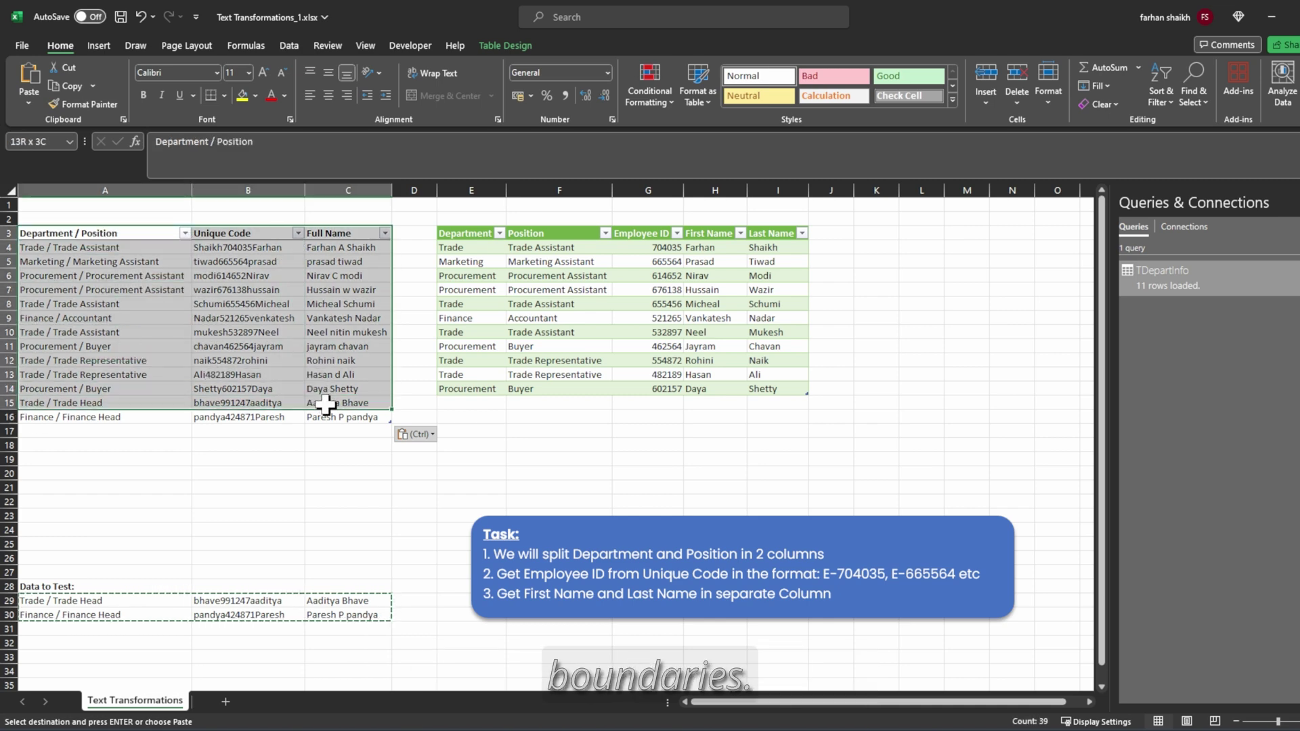
pyautogui.click(277, 349)
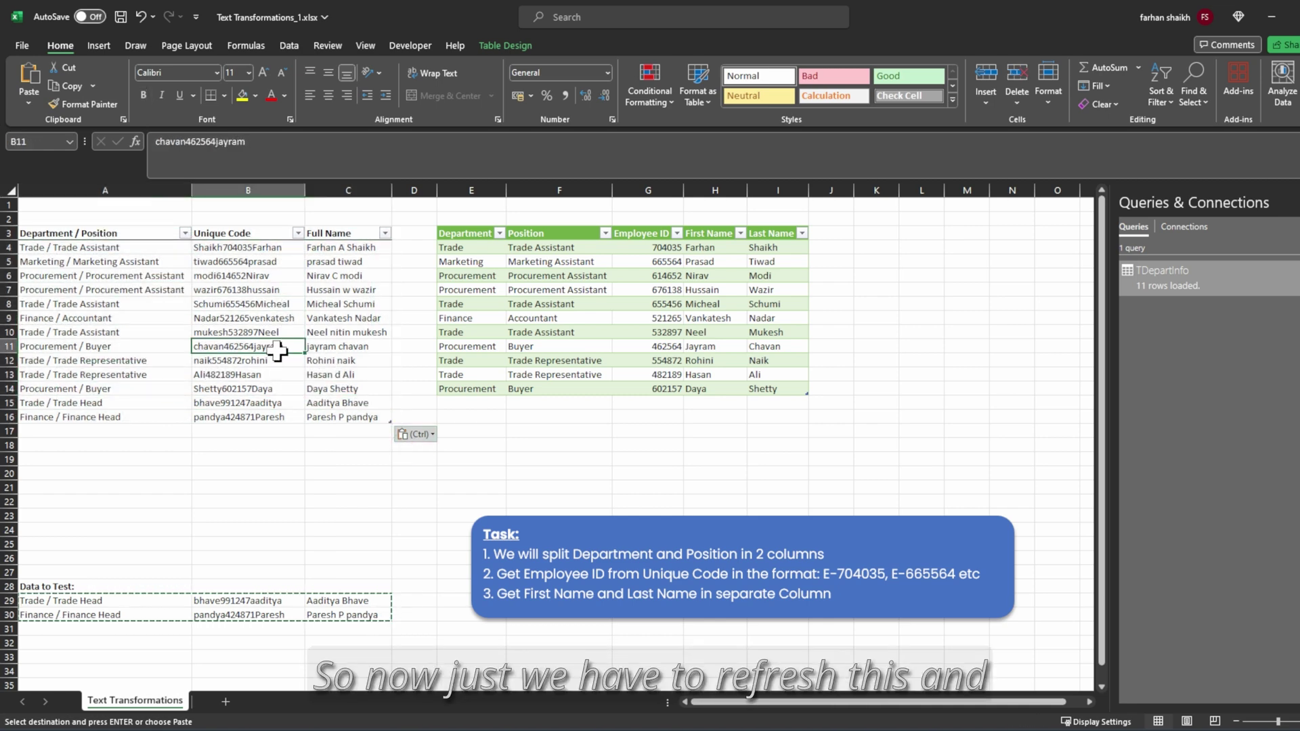
pyautogui.rightClick(552, 291)
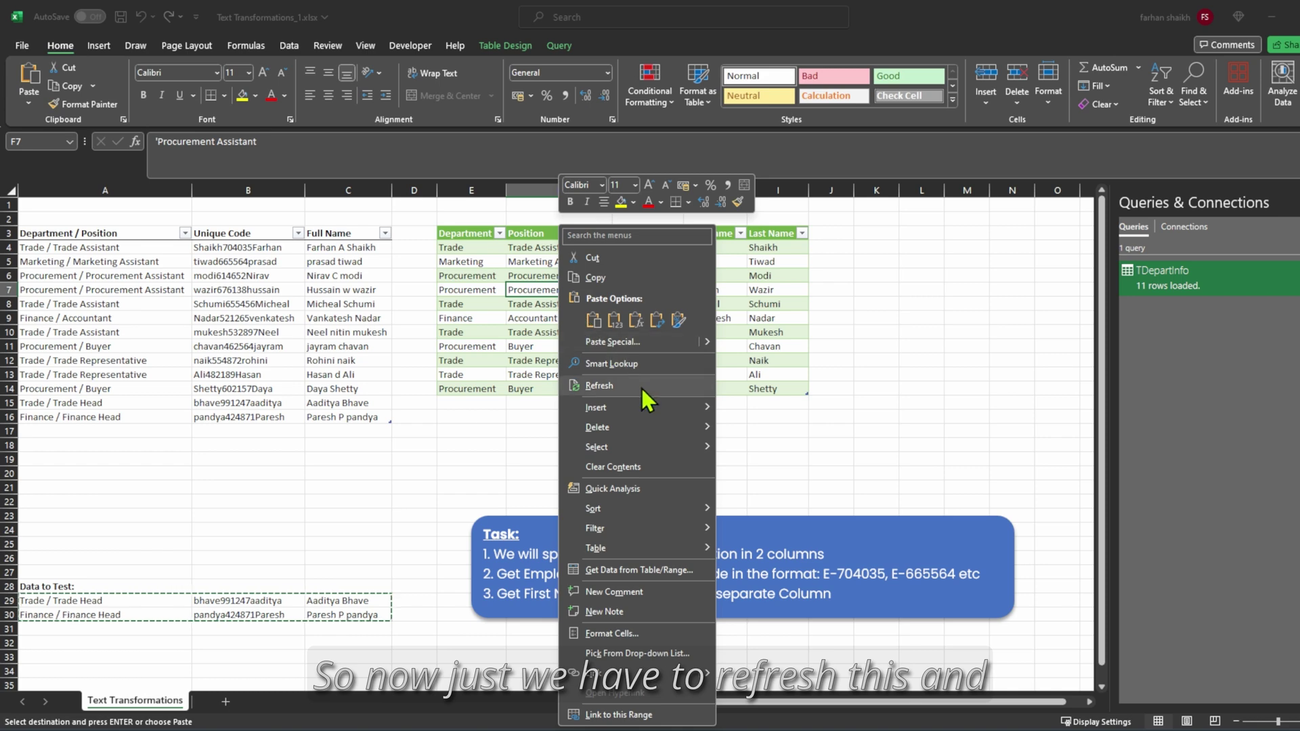
pyautogui.click(600, 385)
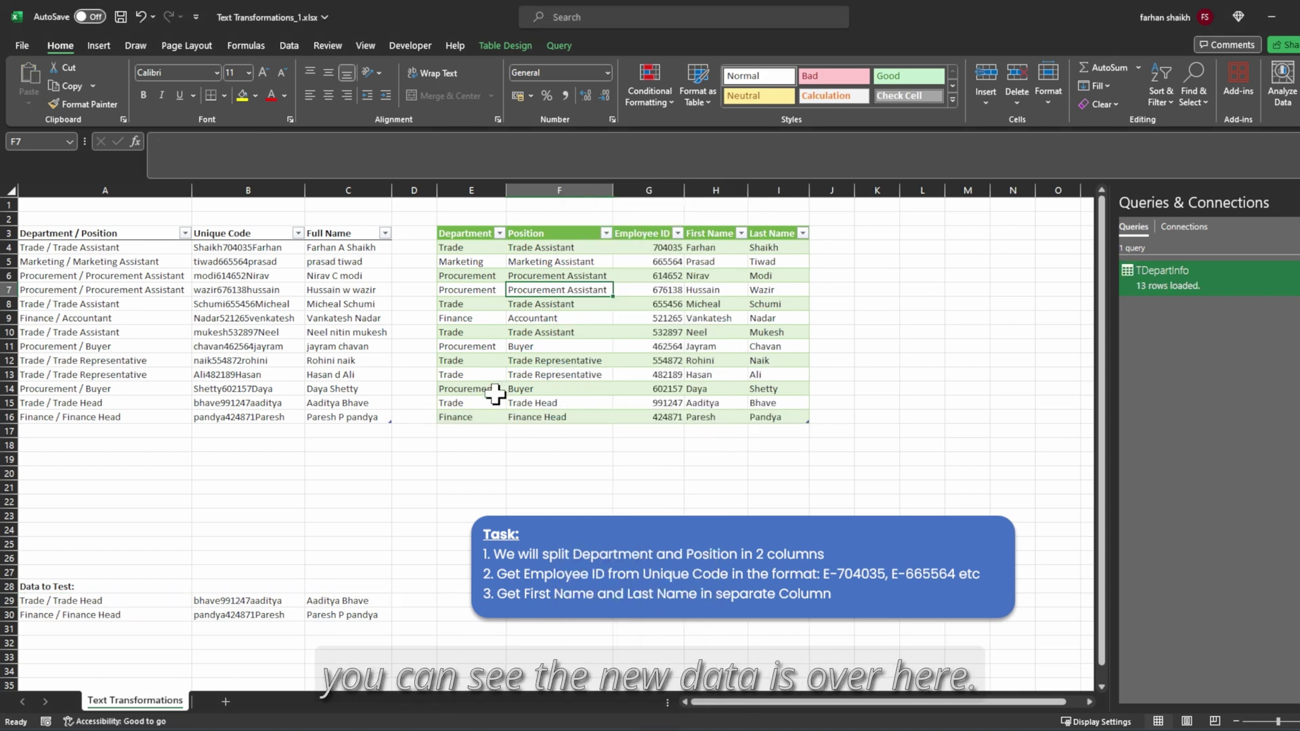
# Step: Compare the result table's Employee ID values with the E- format requested in the Task box
pyautogui.press('Right')
pyautogui.press('Down')
pyautogui.press('Down')
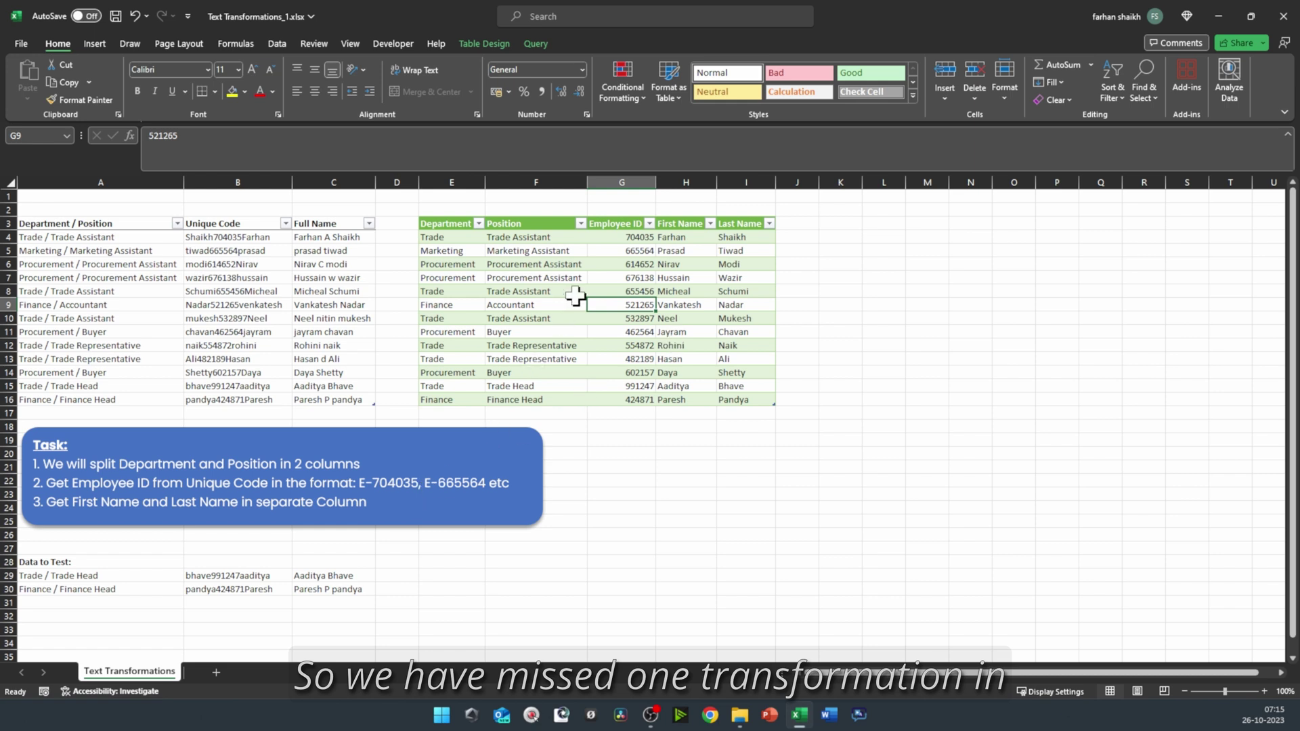
pyautogui.click(611, 183)
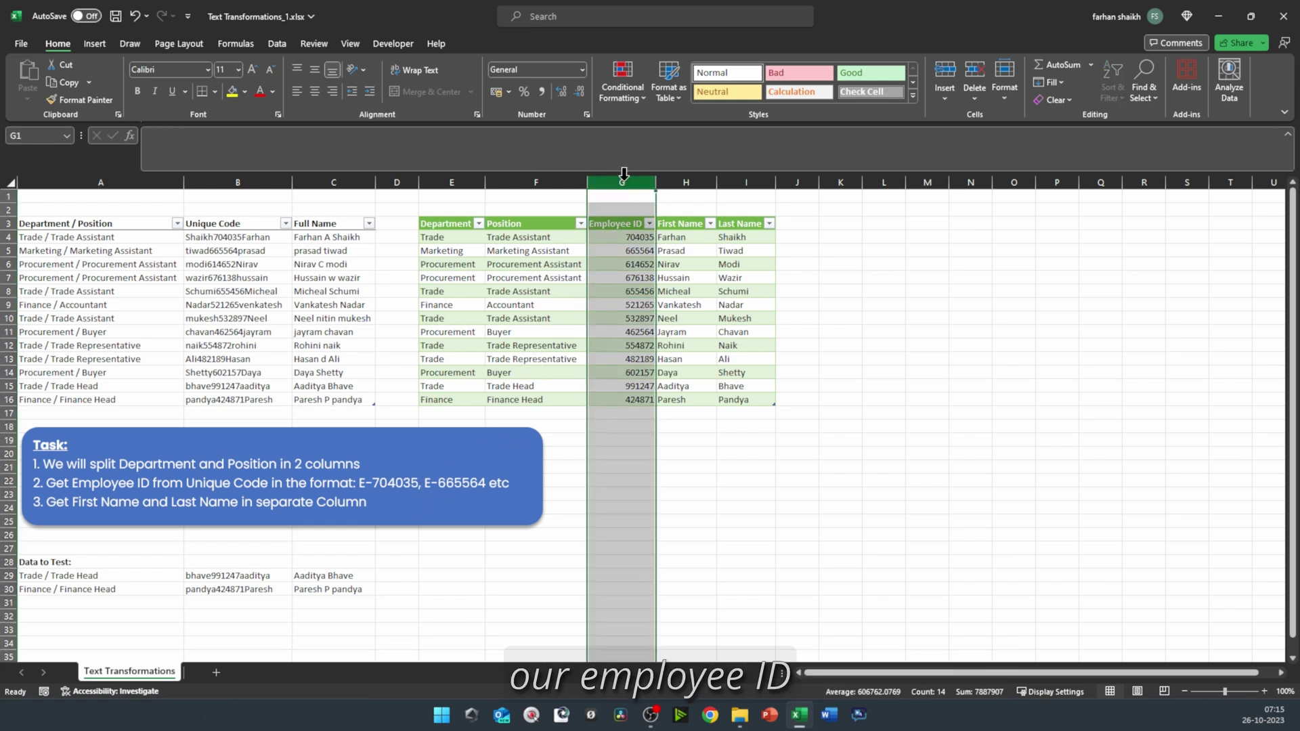
pyautogui.click(365, 486)
pyautogui.moveTo(373, 486); pyautogui.dragTo(359, 486)
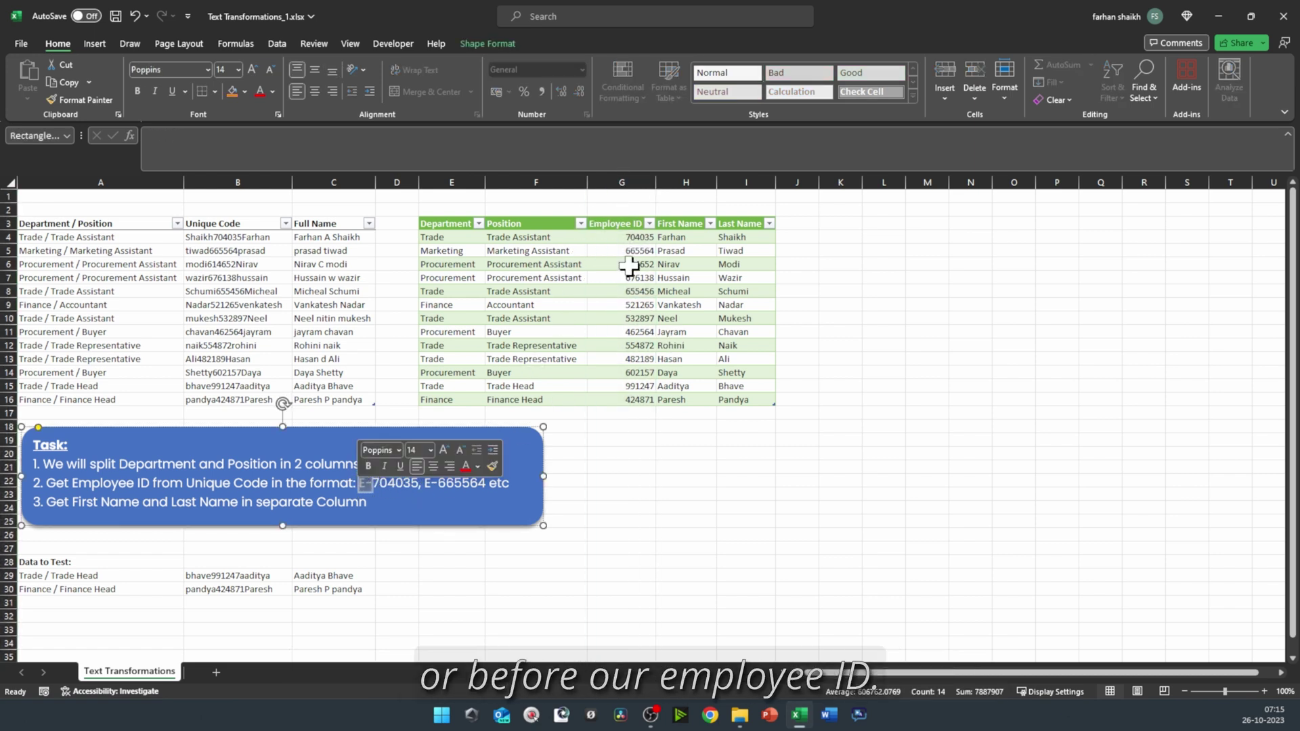
pyautogui.moveTo(632, 244); pyautogui.dragTo(644, 372)
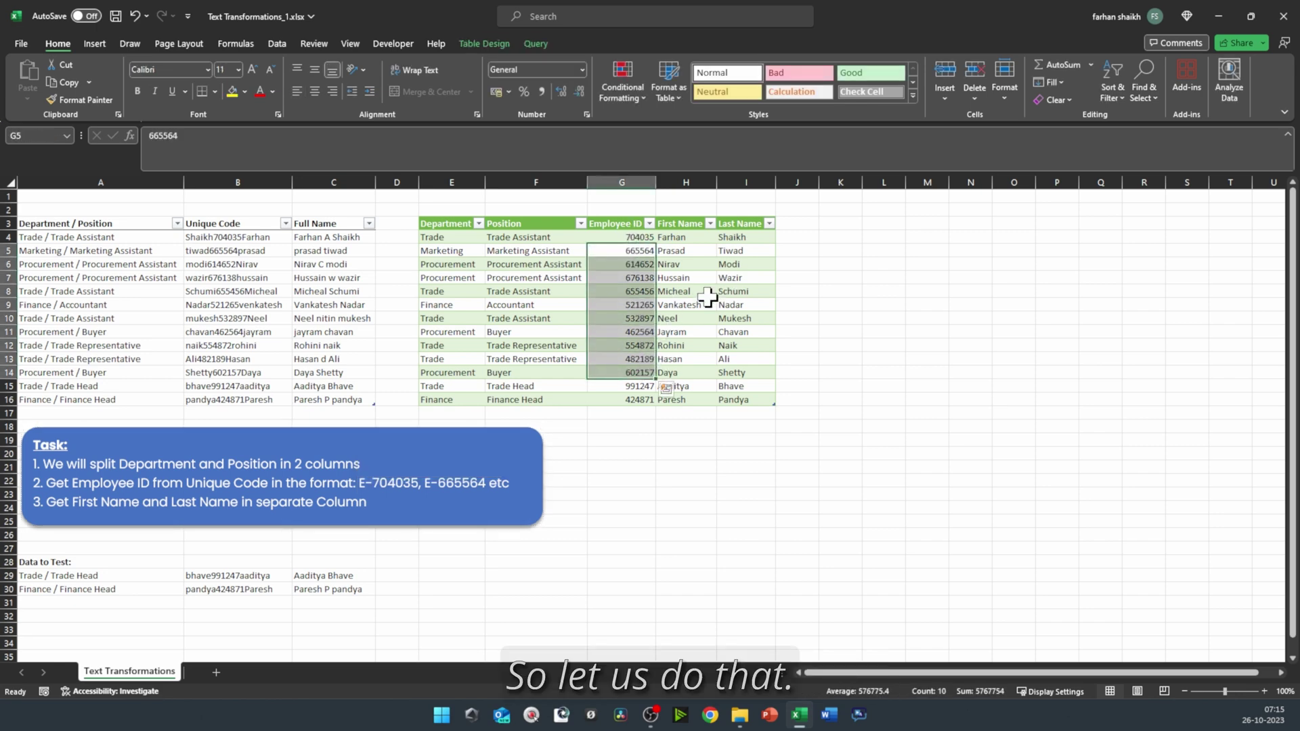
# Step: Show the workbook's queries and connections and open the TDepartInfo query for editing
pyautogui.click(526, 305)
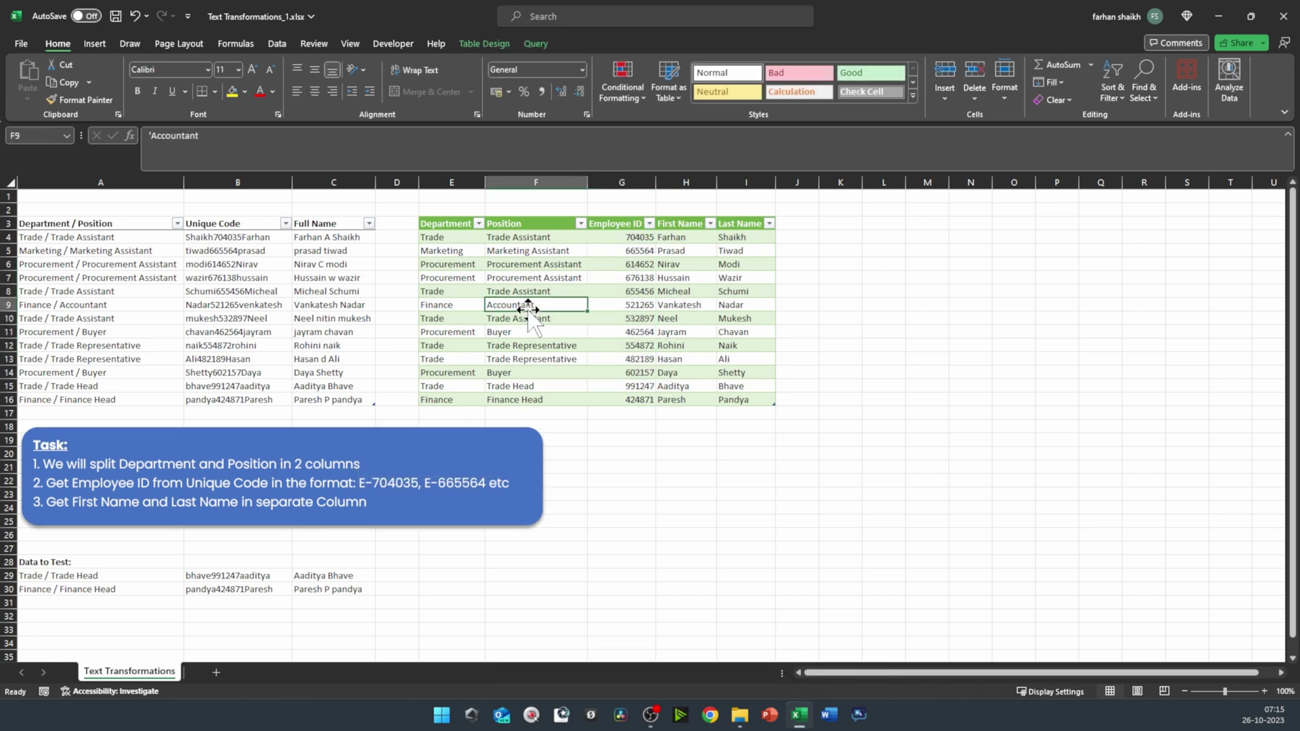
pyautogui.click(278, 44)
pyautogui.click(314, 67)
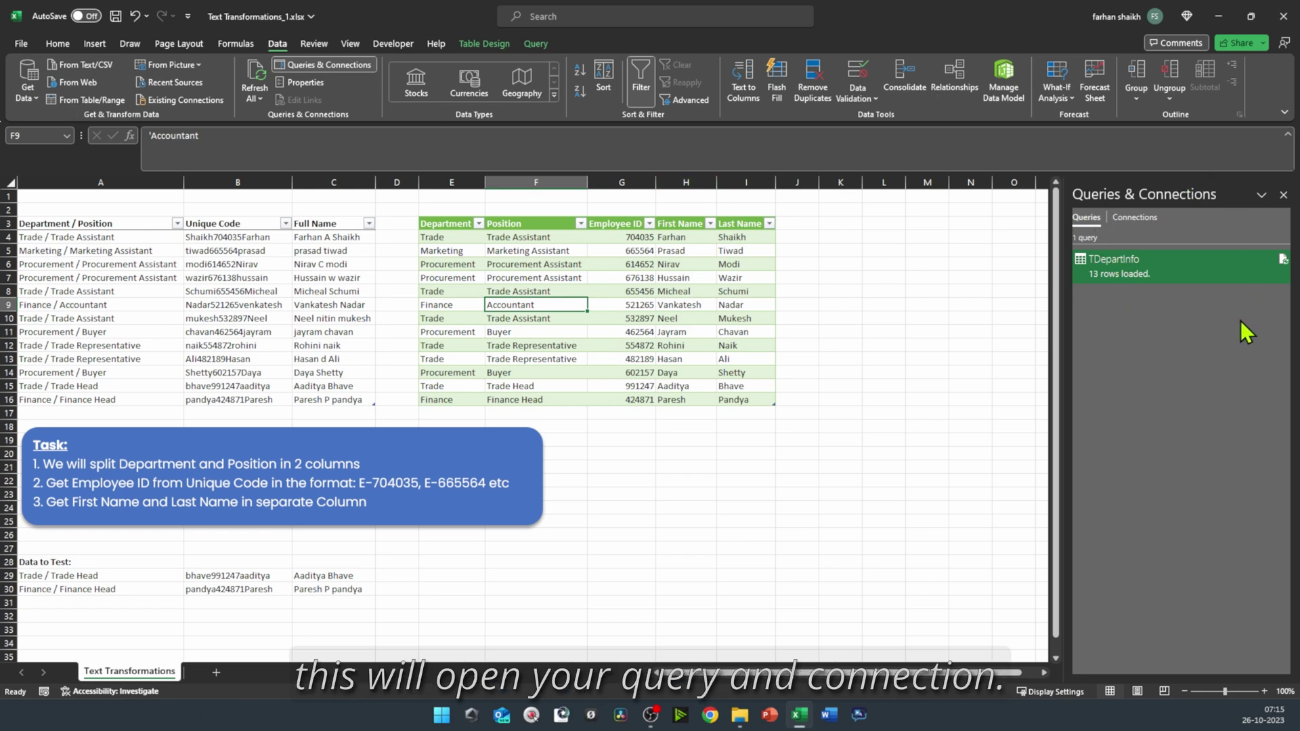
pyautogui.moveTo(1192, 277)
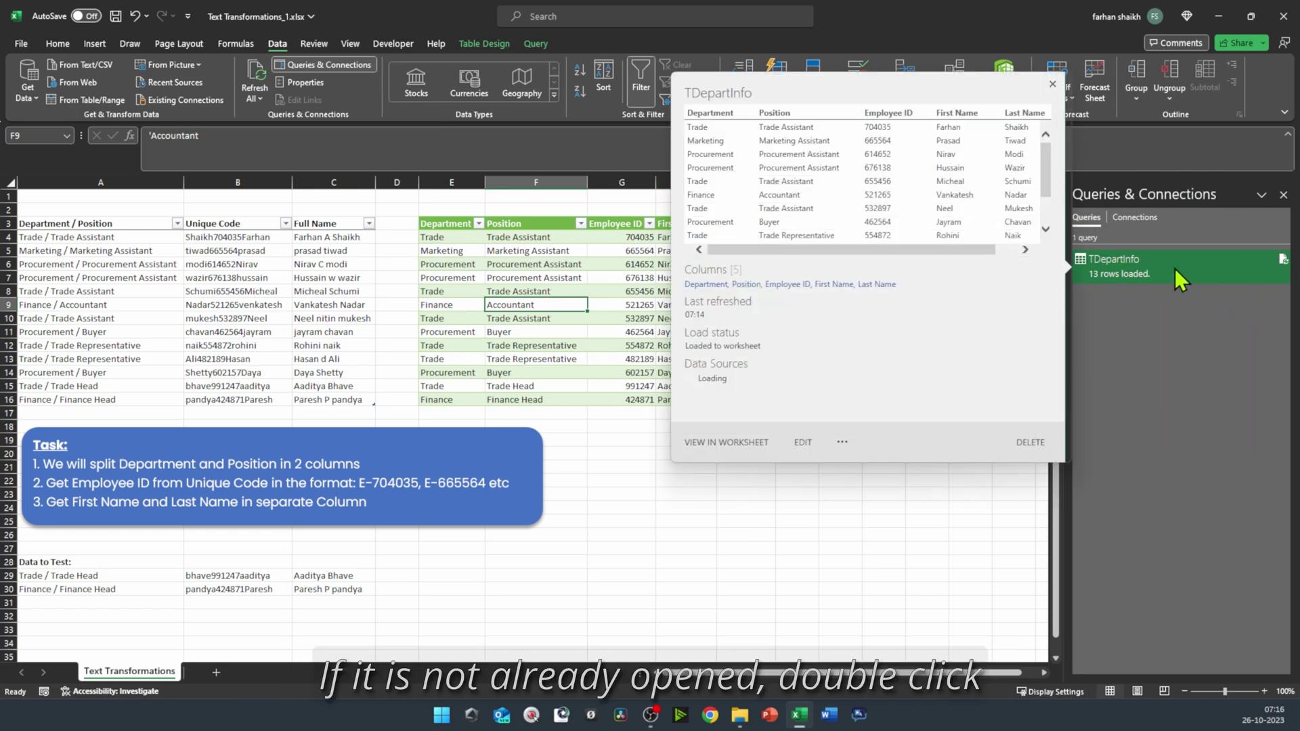
pyautogui.doubleClick(1185, 268)
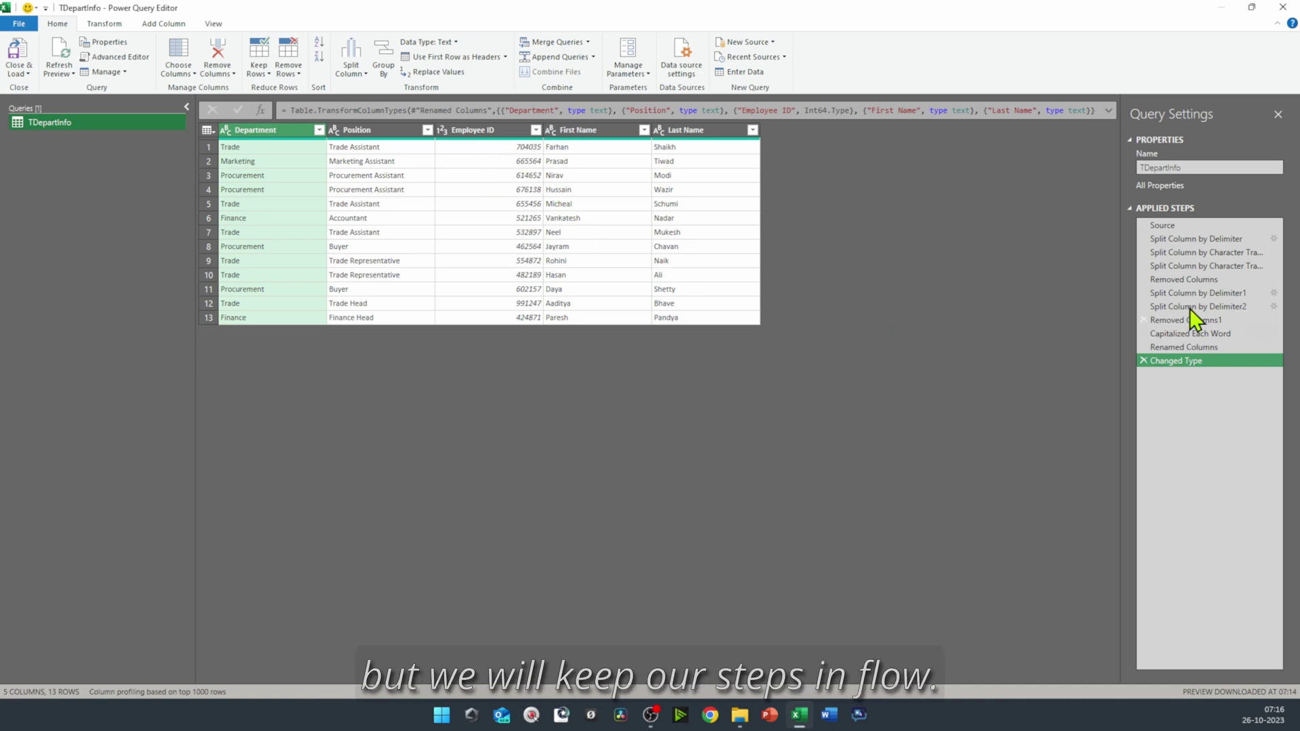
# Step: Insert a step after Removed Columns that adds the prefix E- to the Unique Code.2.1 column
pyautogui.click(1183, 266)
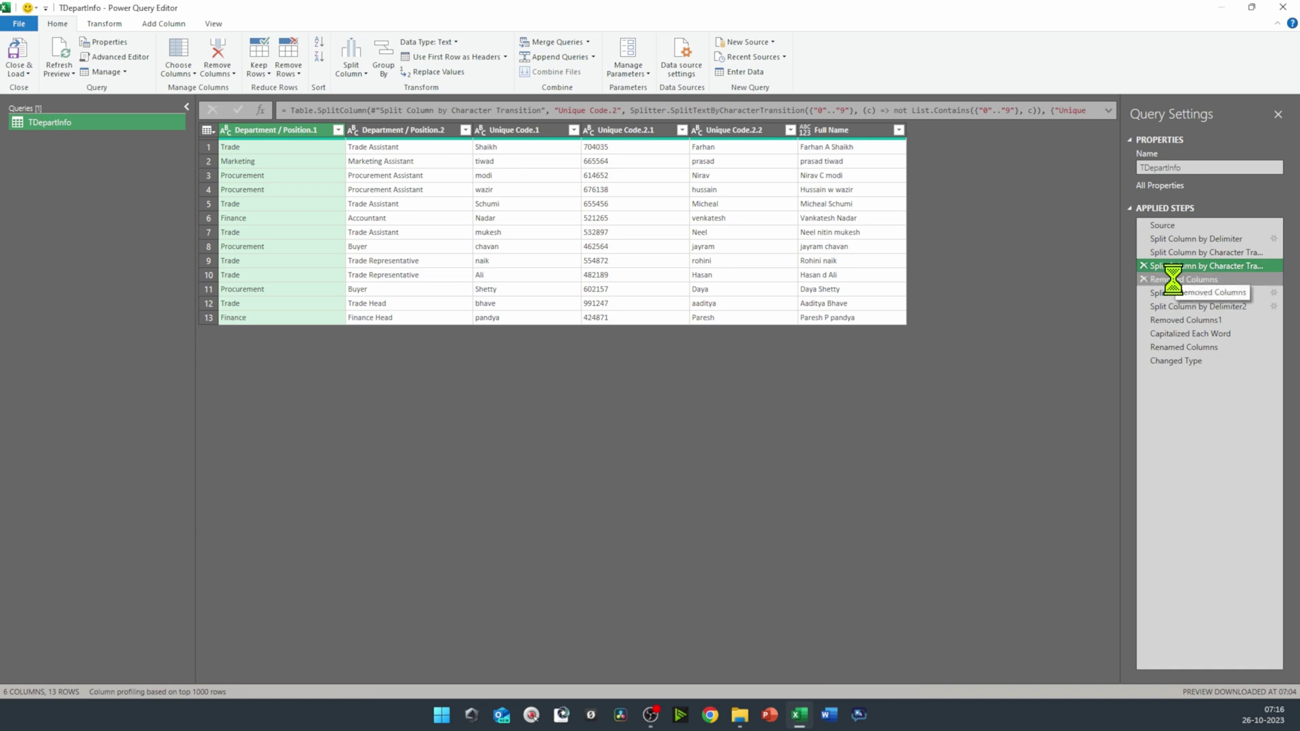
pyautogui.click(1175, 279)
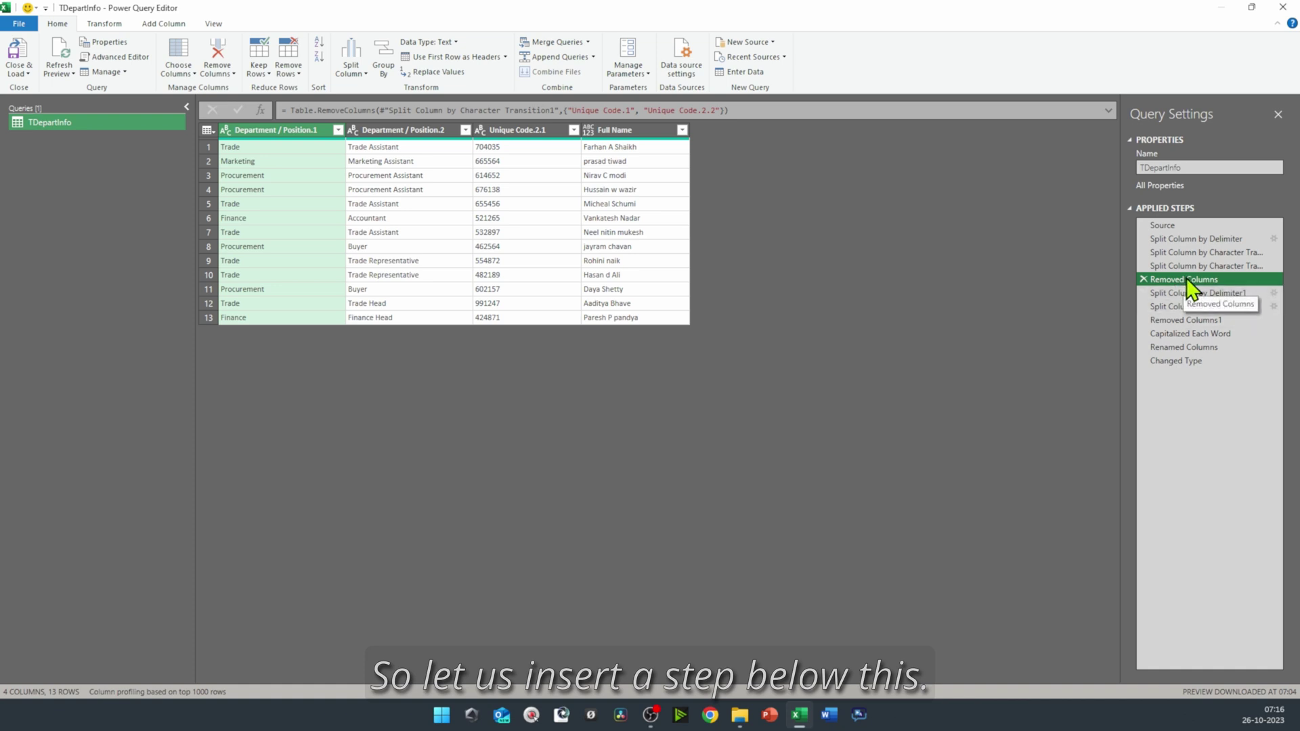
pyautogui.hotkey('alt', 't')
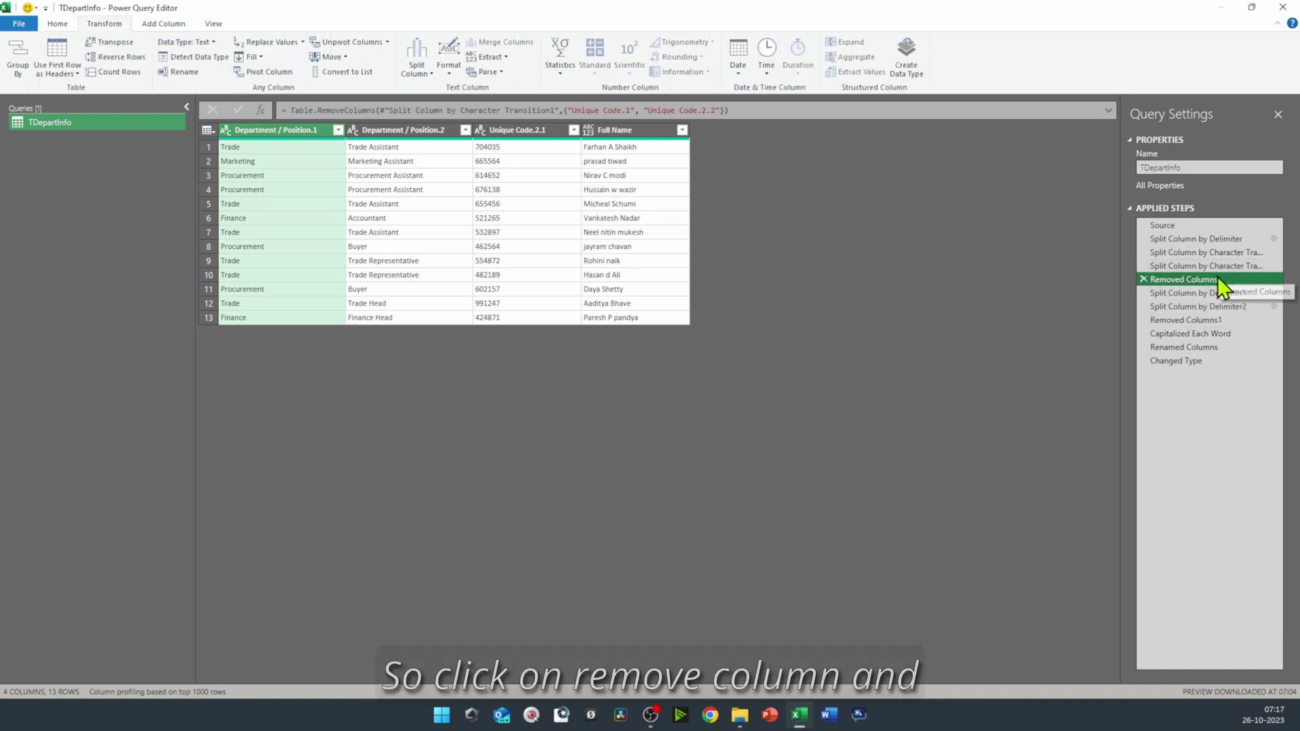
pyautogui.click(528, 131)
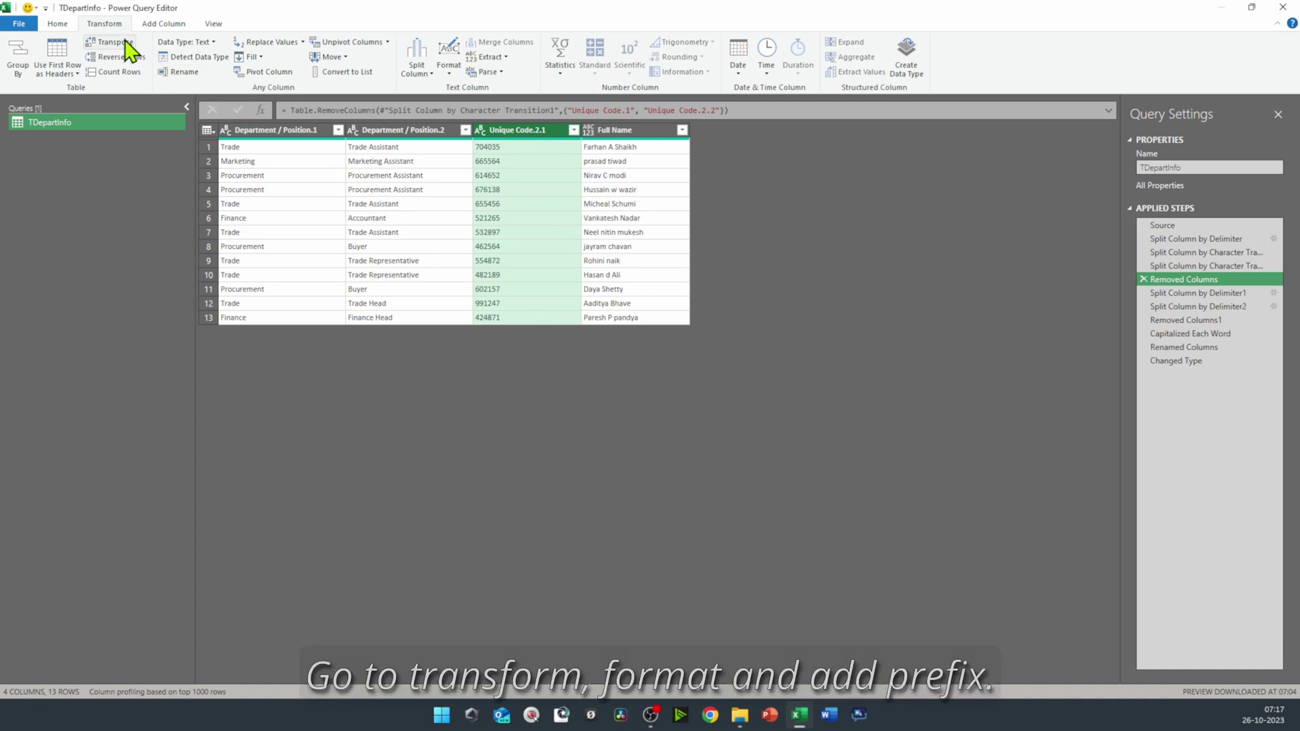
pyautogui.click(449, 68)
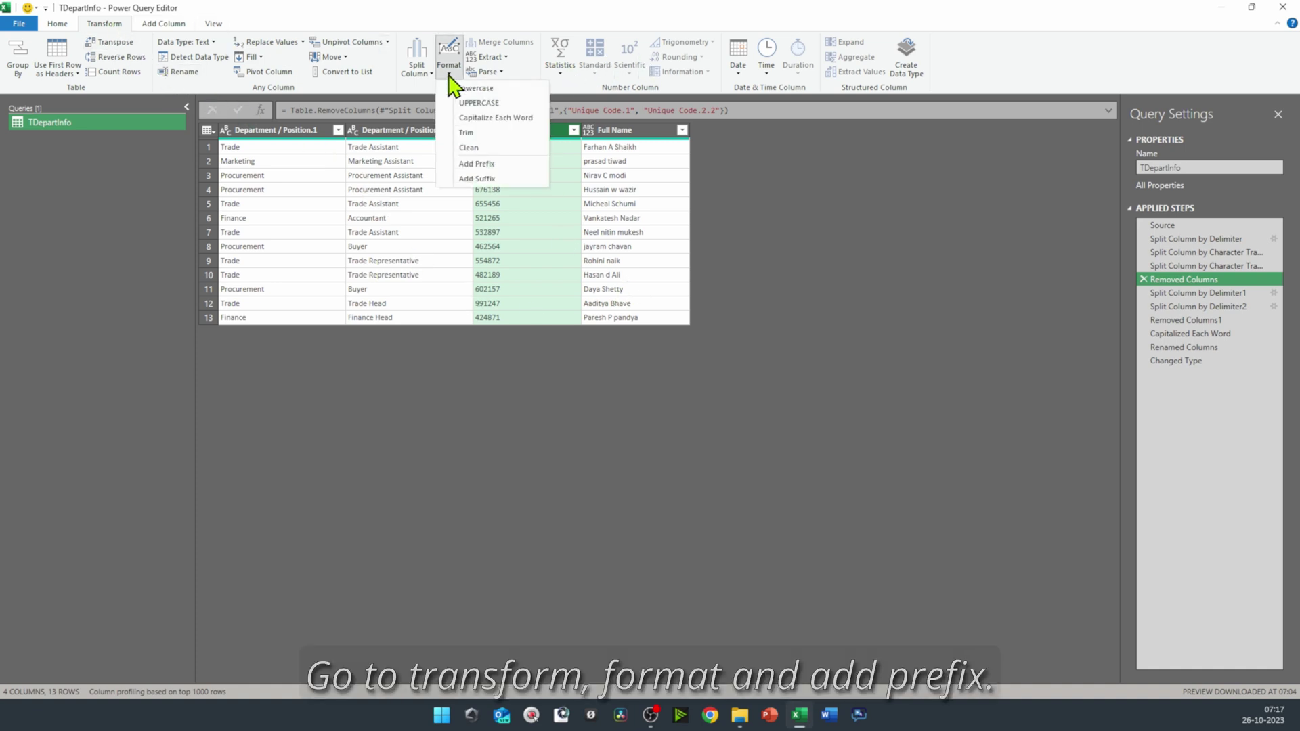
pyautogui.click(503, 167)
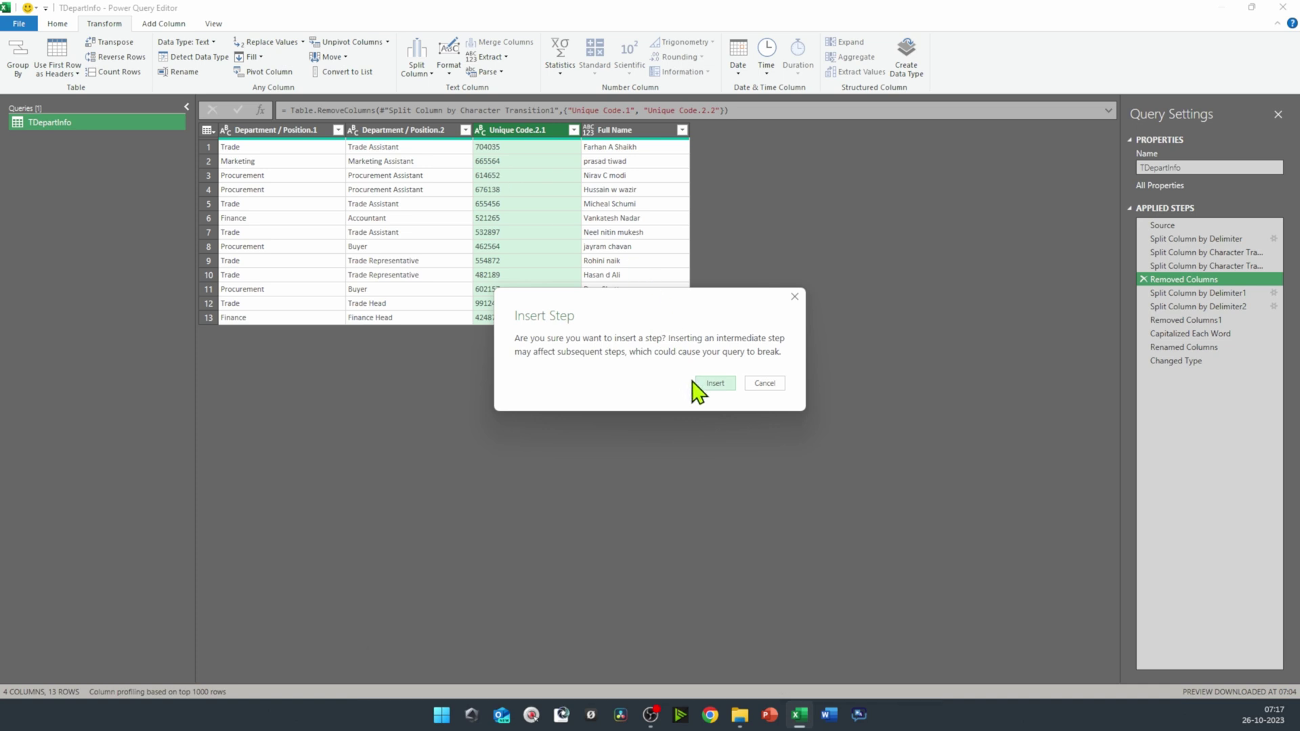
pyautogui.click(715, 384)
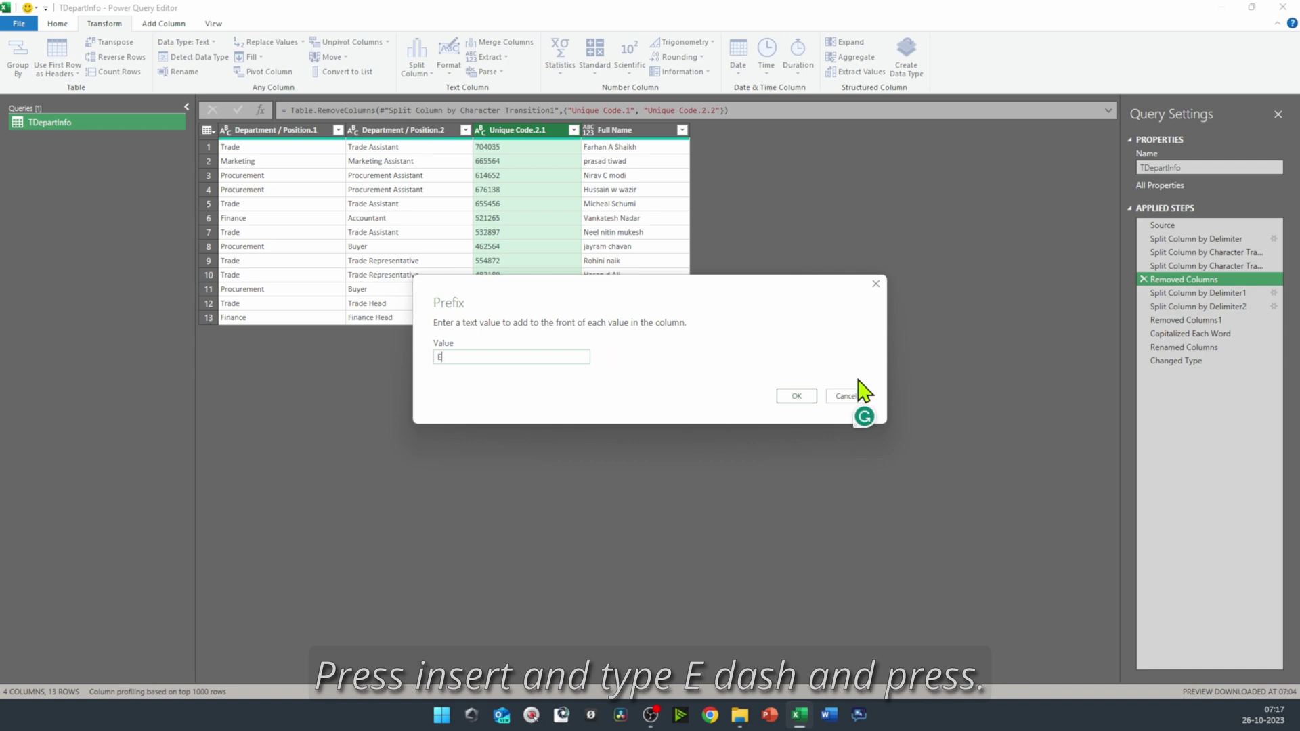
pyautogui.click(794, 396)
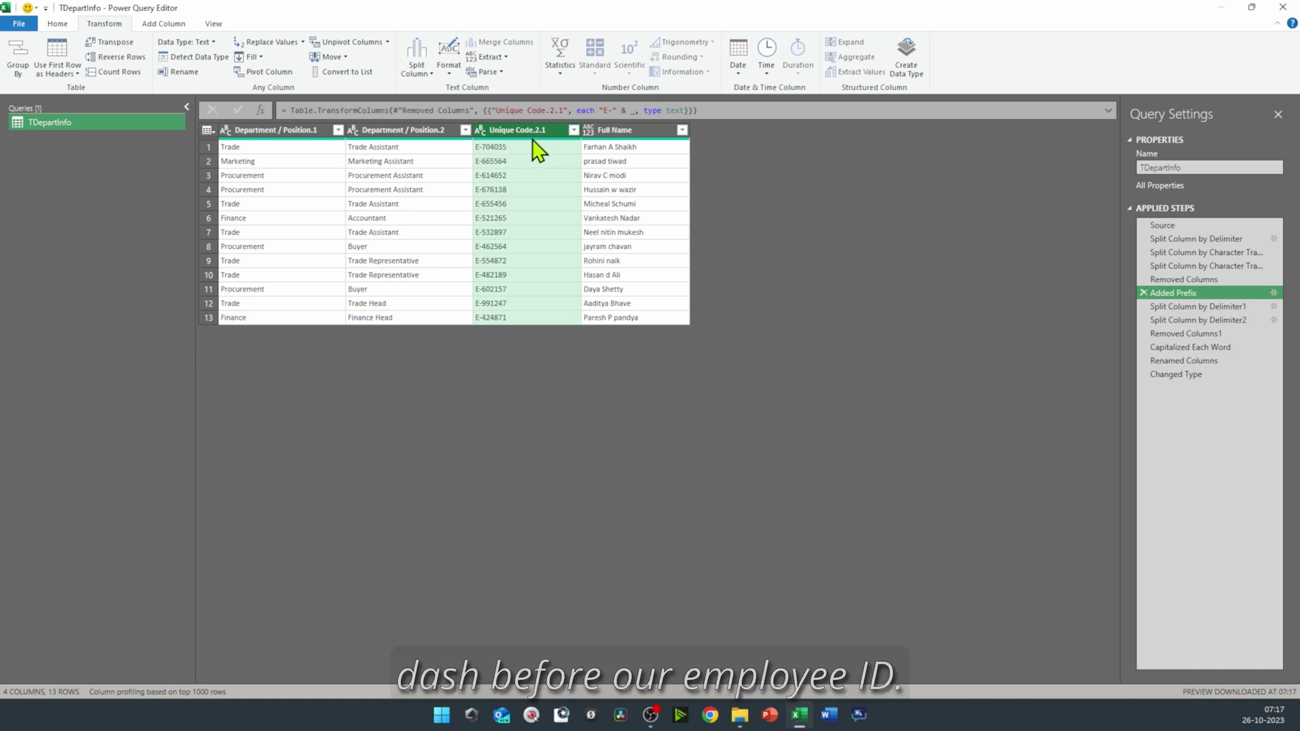
# Step: Check the applied steps following Added Prefix one by one, from Split Column by Delimiter1 through Renamed Columns
pyautogui.click(1203, 308)
pyautogui.click(1200, 321)
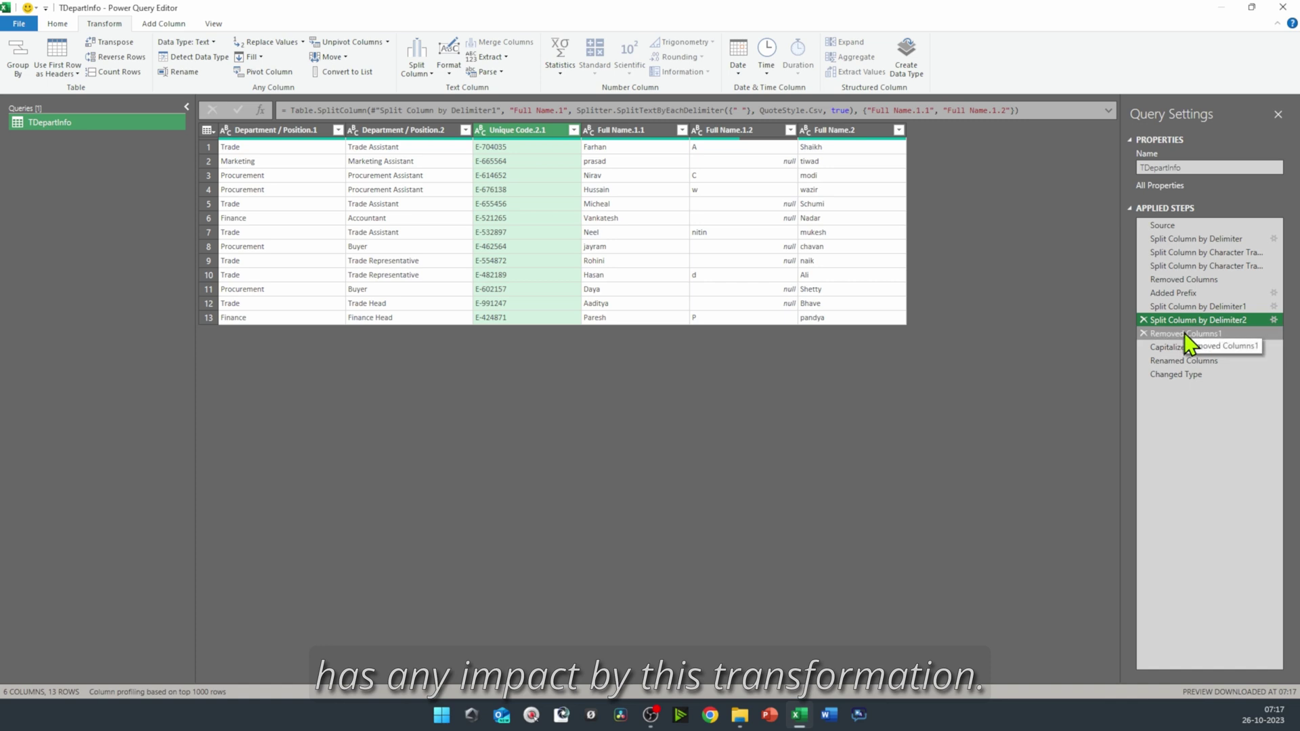
pyautogui.click(1185, 332)
pyautogui.click(1182, 347)
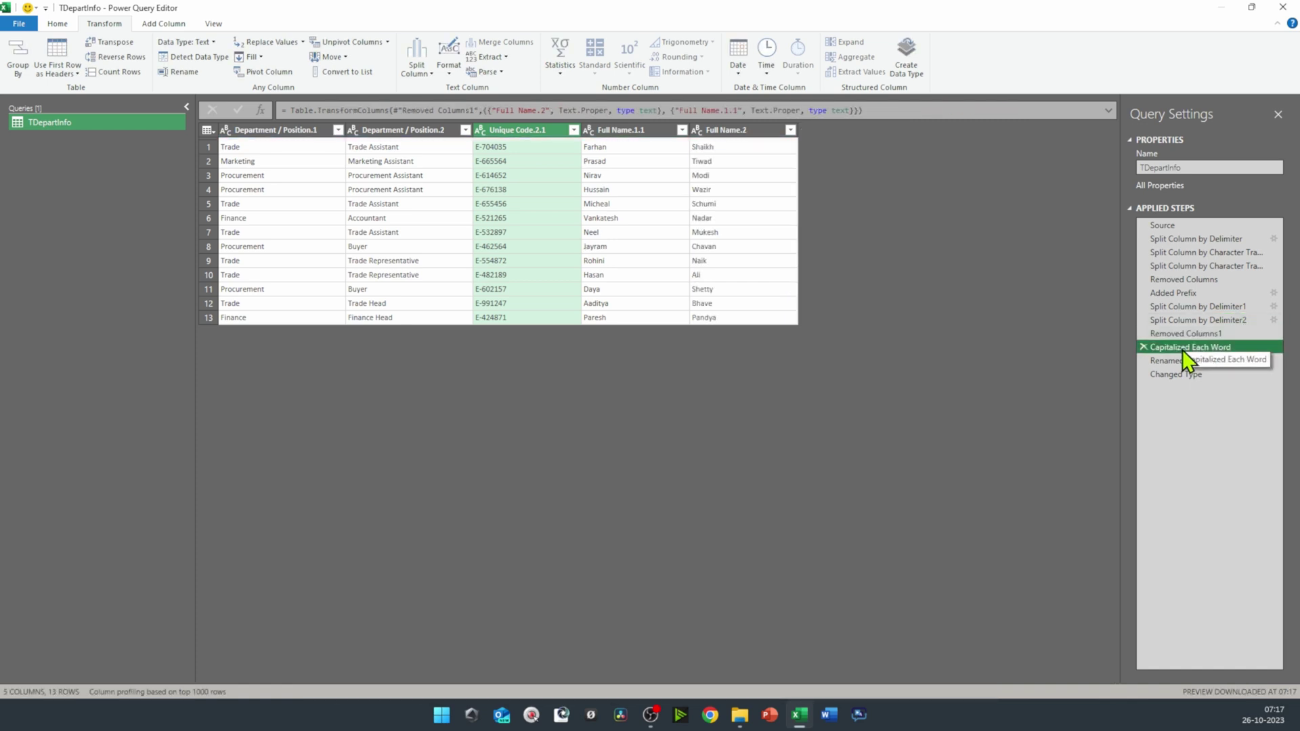
pyautogui.click(1184, 359)
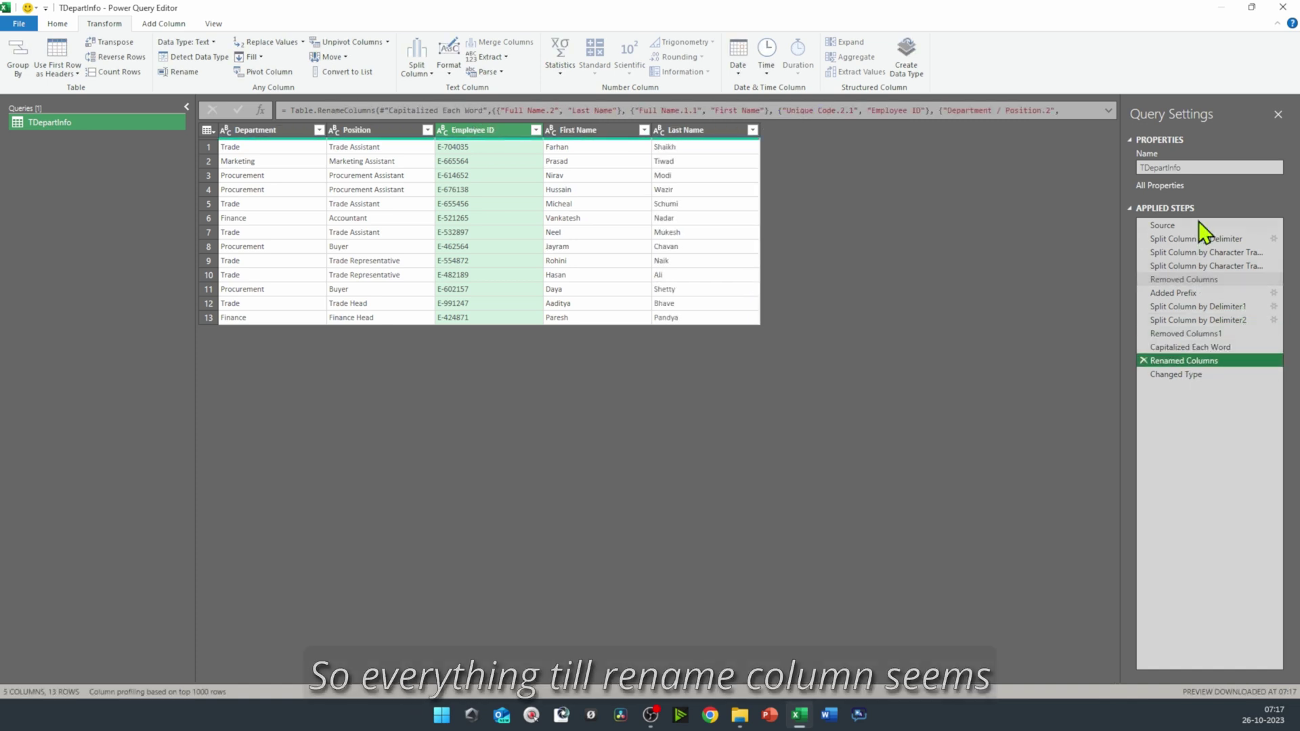
# Step: Set the Employee ID column's type to Text in the Changed Type step, replacing the current conversion
pyautogui.click(1205, 375)
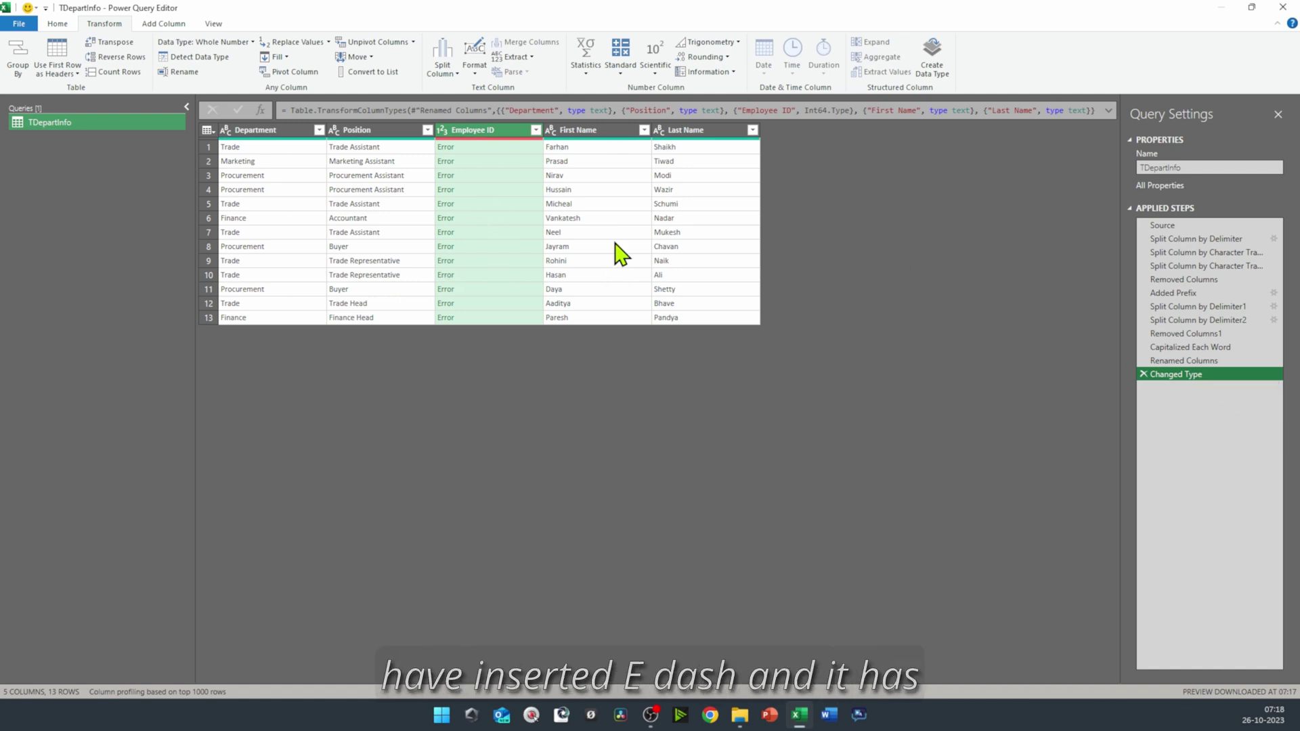
pyautogui.click(442, 132)
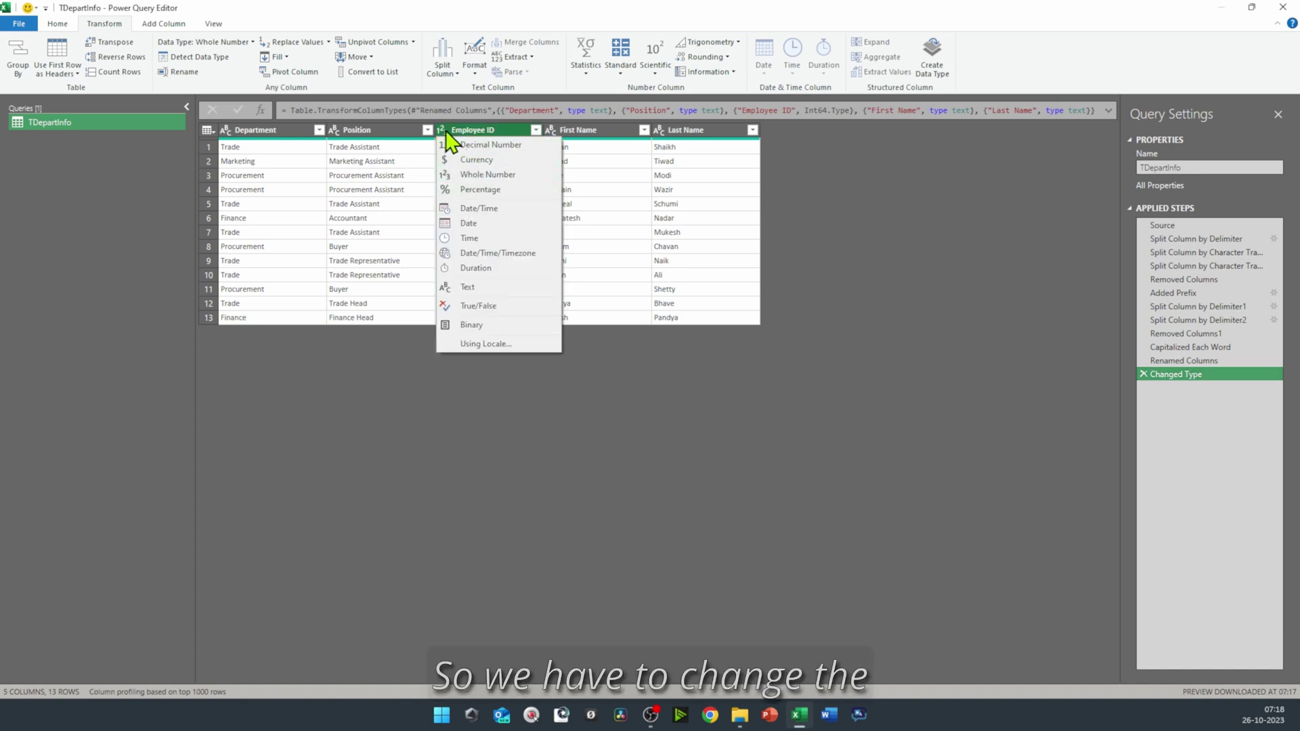
pyautogui.click(489, 288)
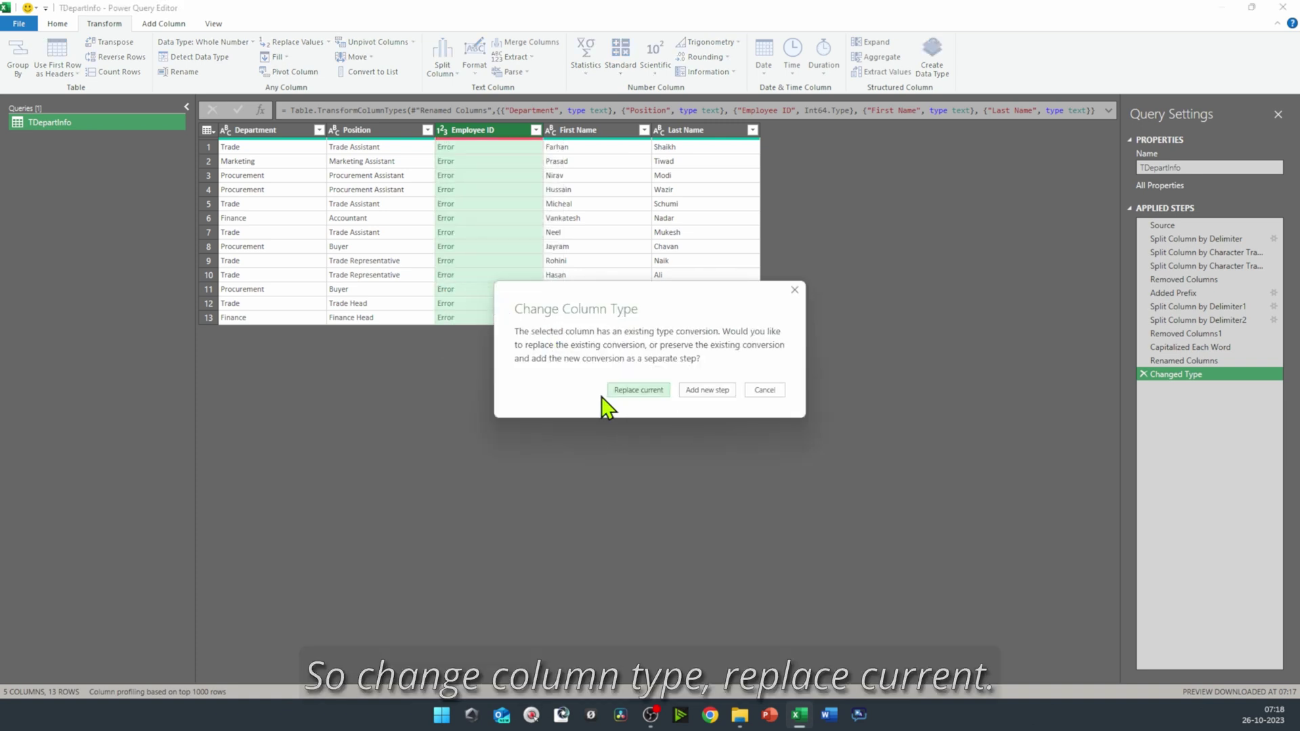
pyautogui.click(637, 391)
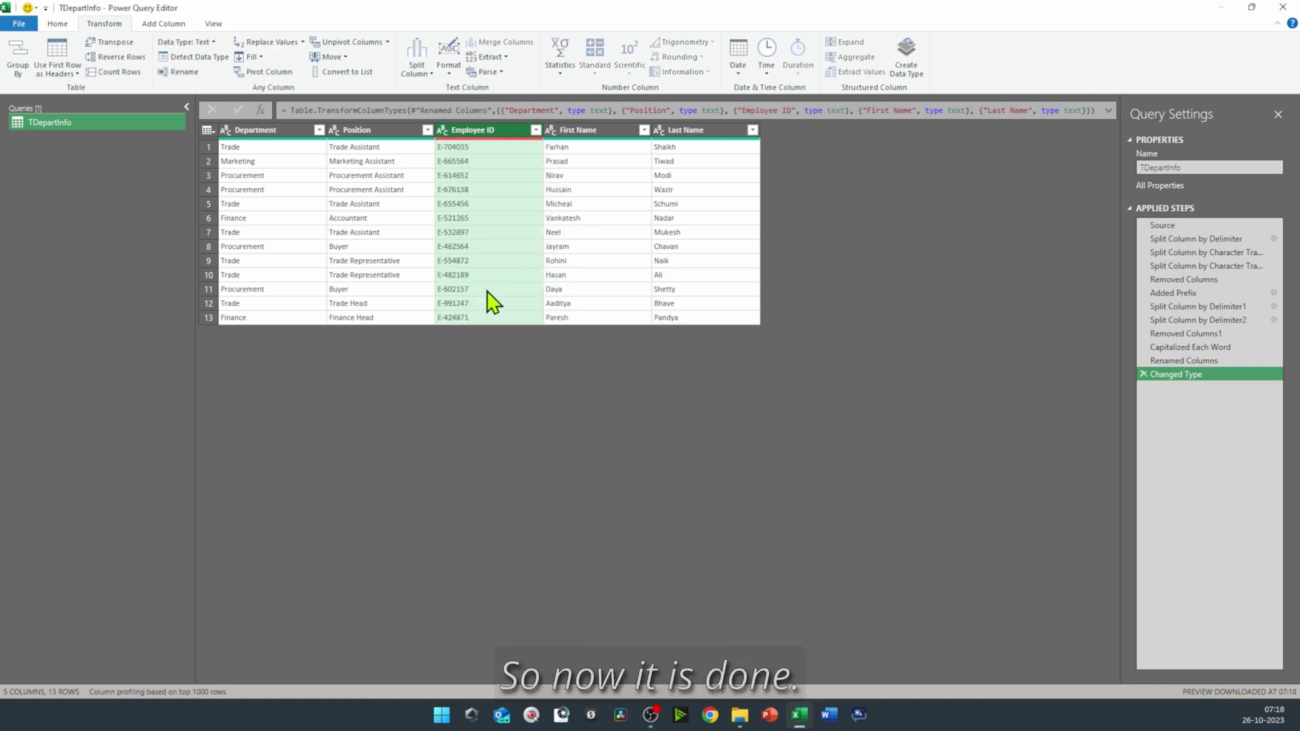
# Step: Delete the Changed Type step, select all columns after Renamed Columns, and detect their data types again
pyautogui.click(1144, 374)
pyautogui.click(432, 195)
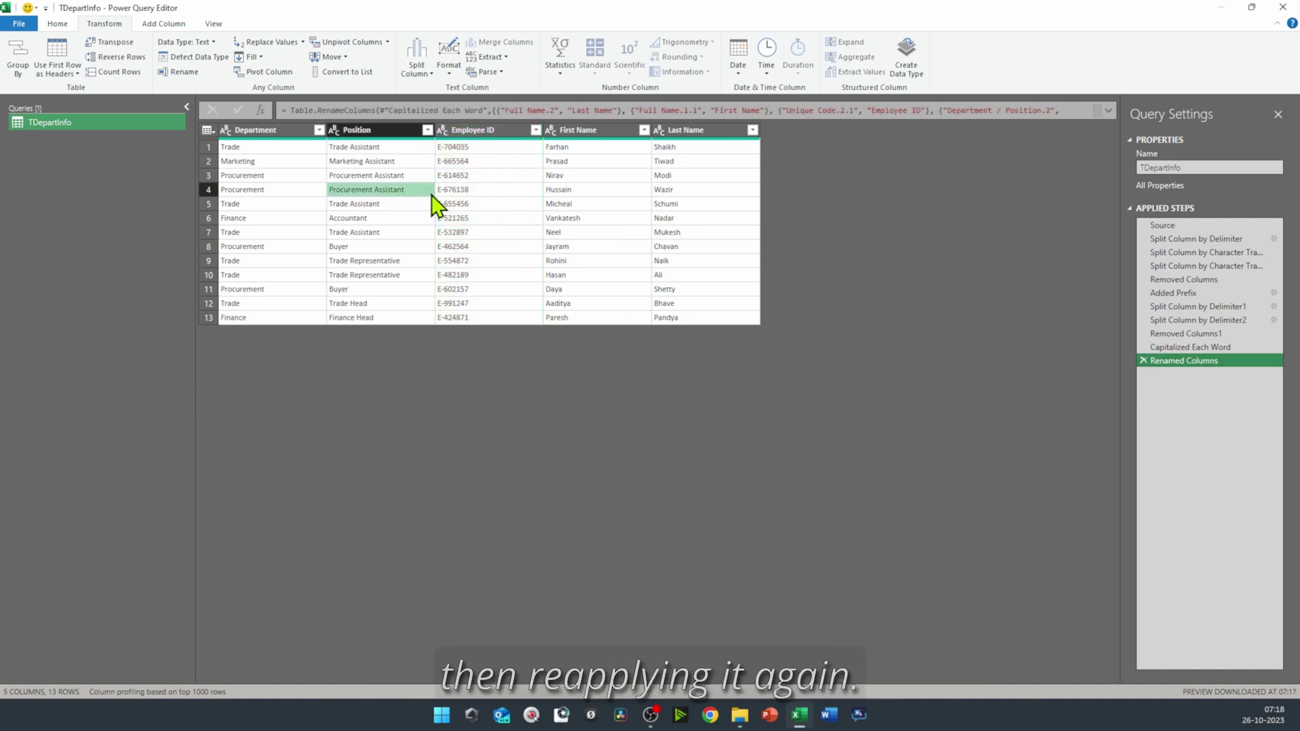
pyautogui.click(513, 216)
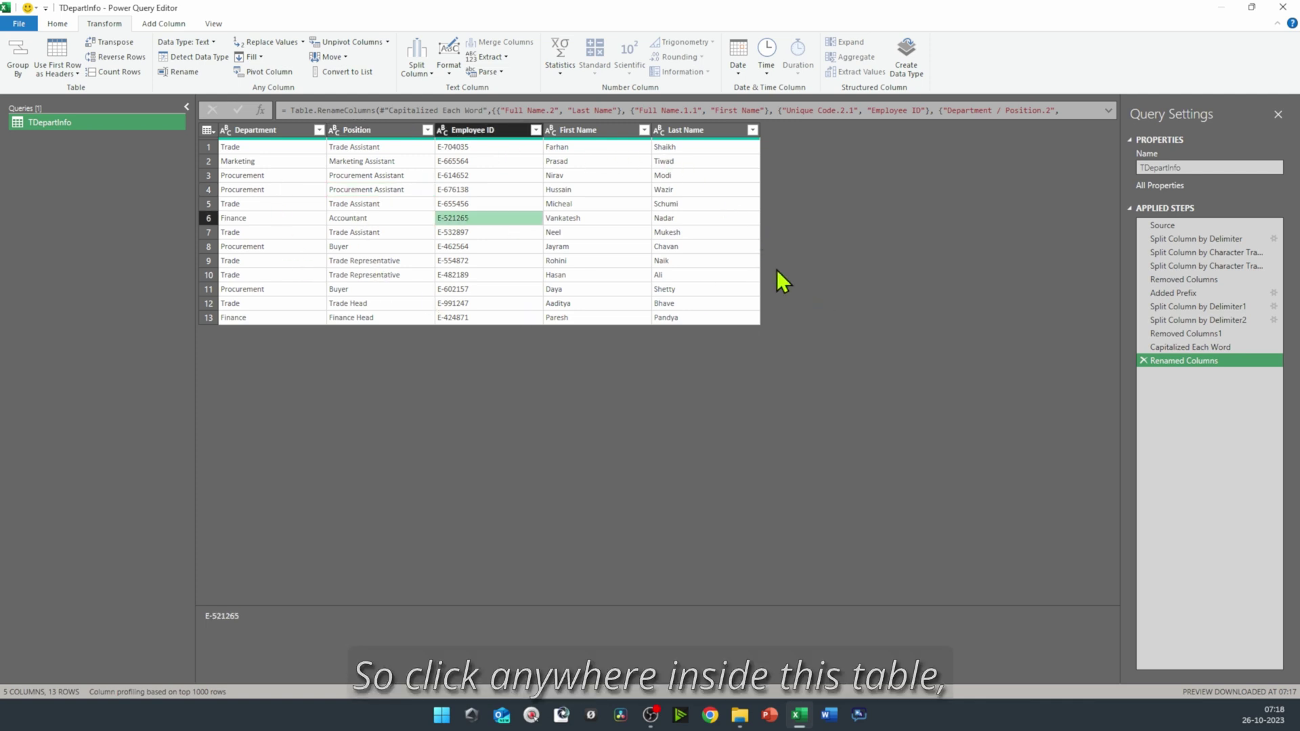
pyautogui.hotkey('ctrl', 'a')
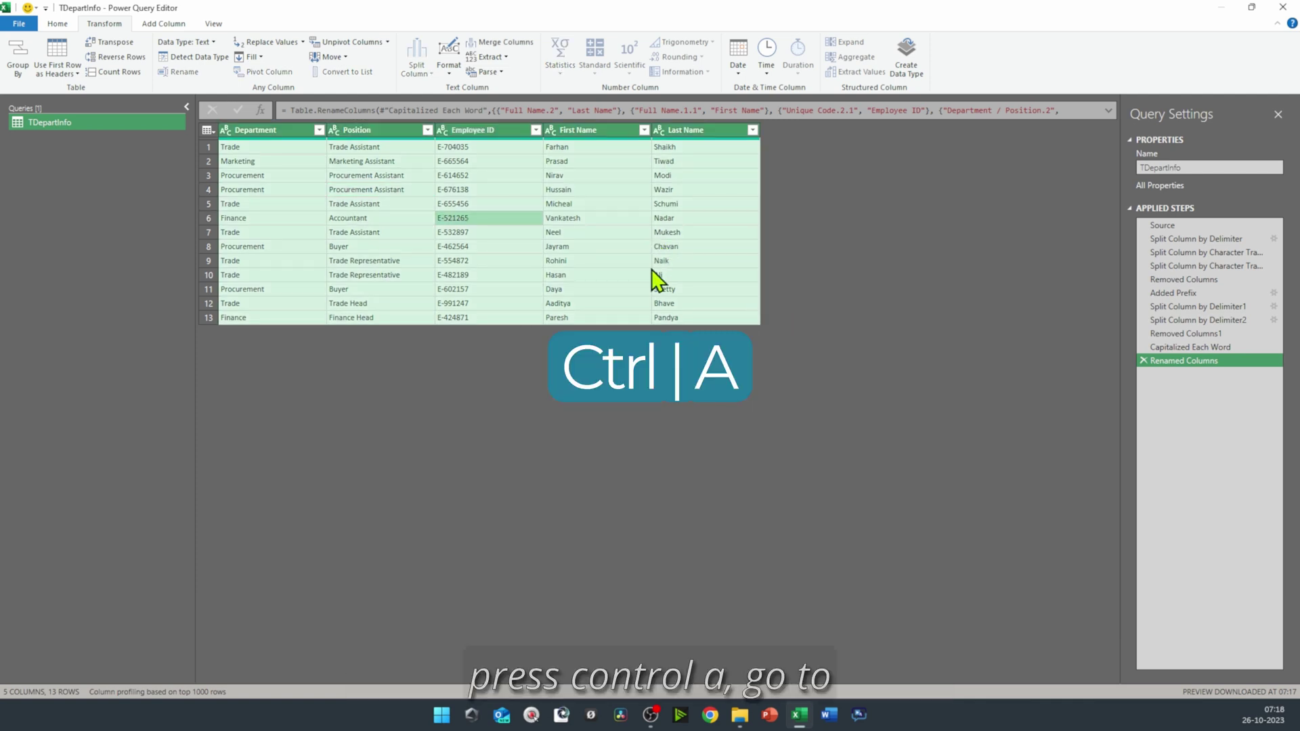
pyautogui.click(187, 60)
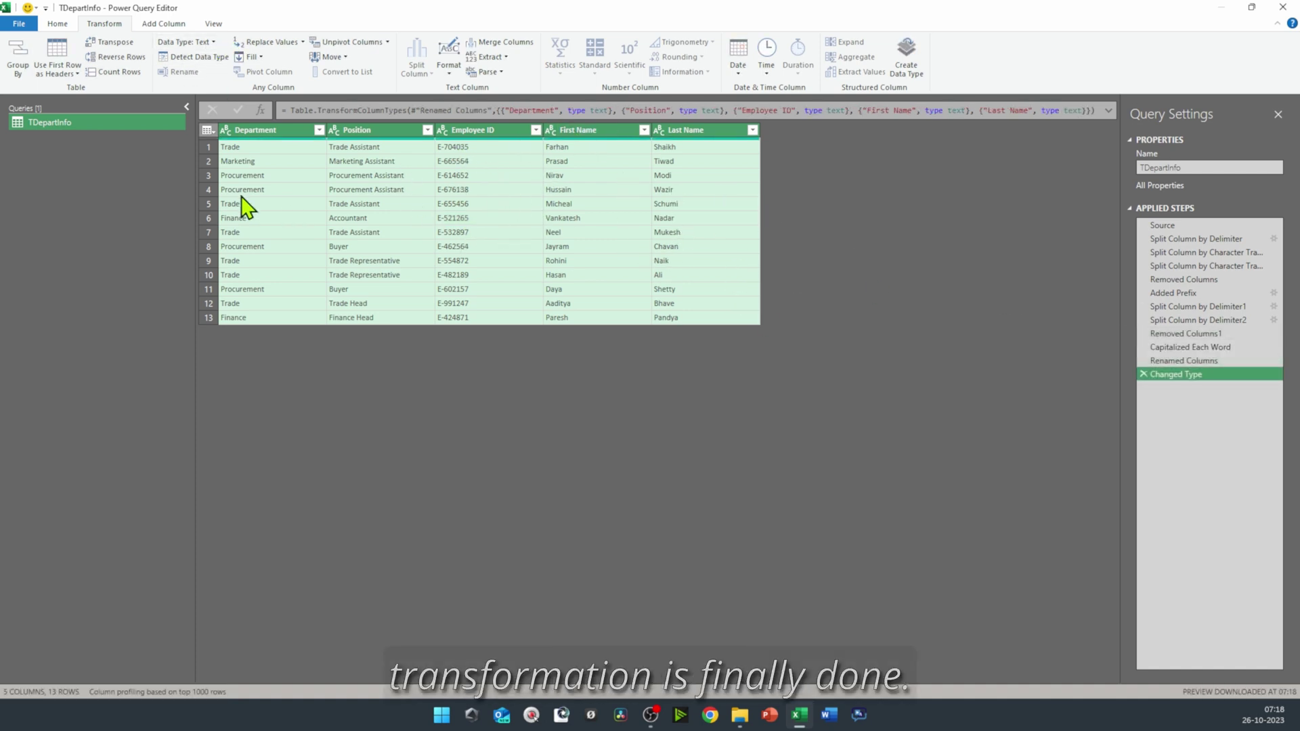
# Step: Close the query editor and load the updated TDepartInfo query into the worksheet's result table
pyautogui.click(57, 24)
pyautogui.click(17, 58)
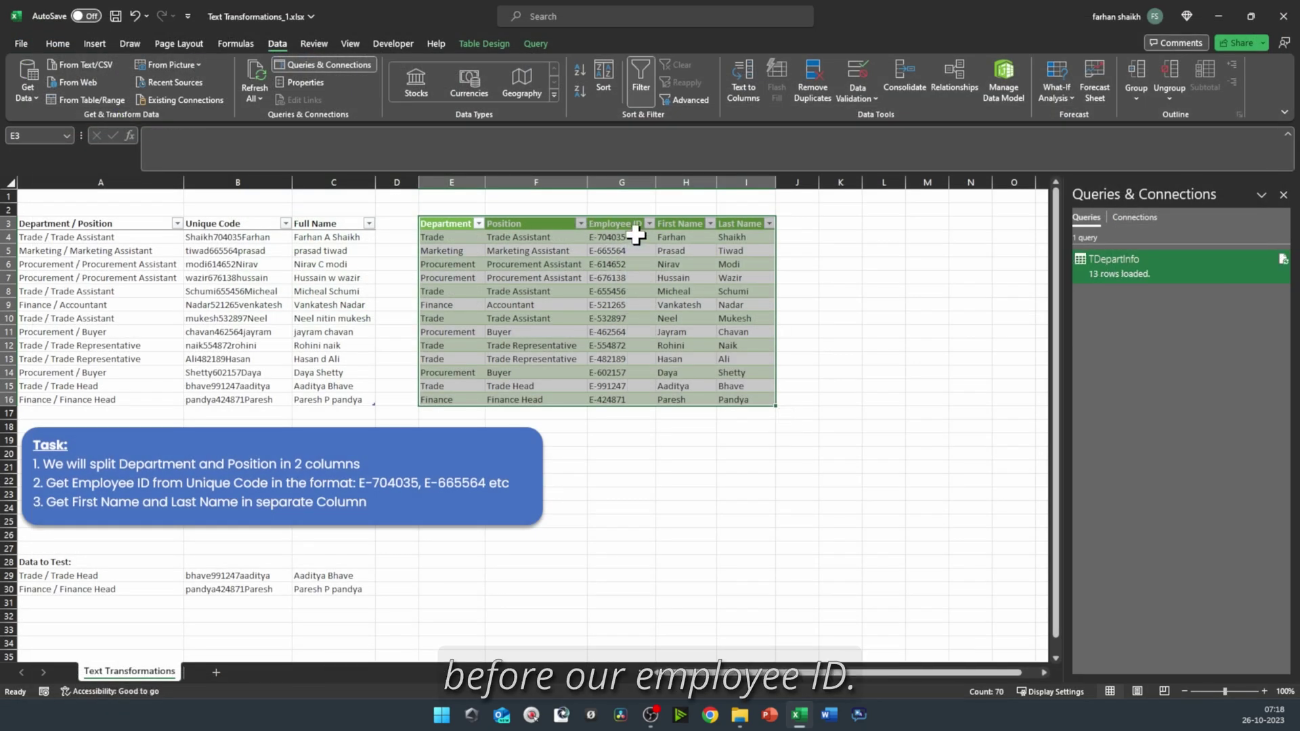
pyautogui.click(652, 319)
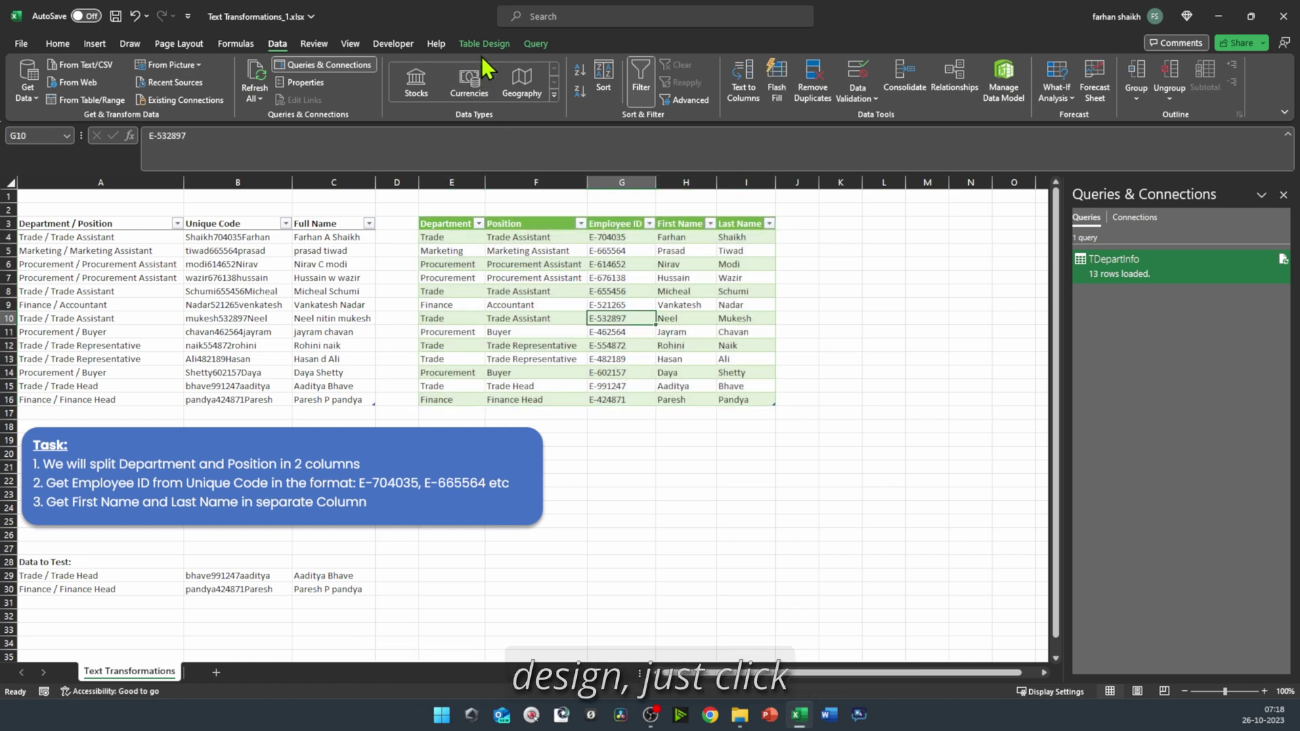
# Step: Apply the Light table style with a black header row to the TDepartInfo_2 result table
pyautogui.click(605, 277)
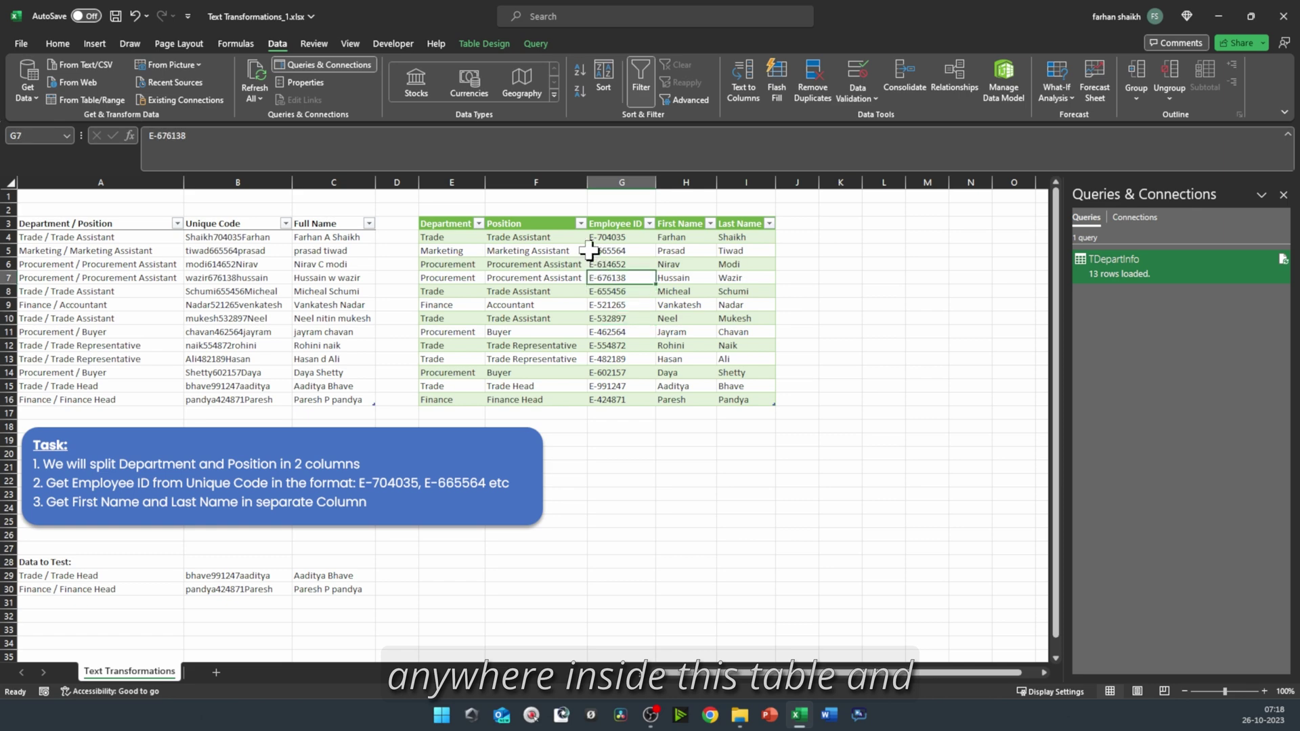
pyautogui.click(485, 44)
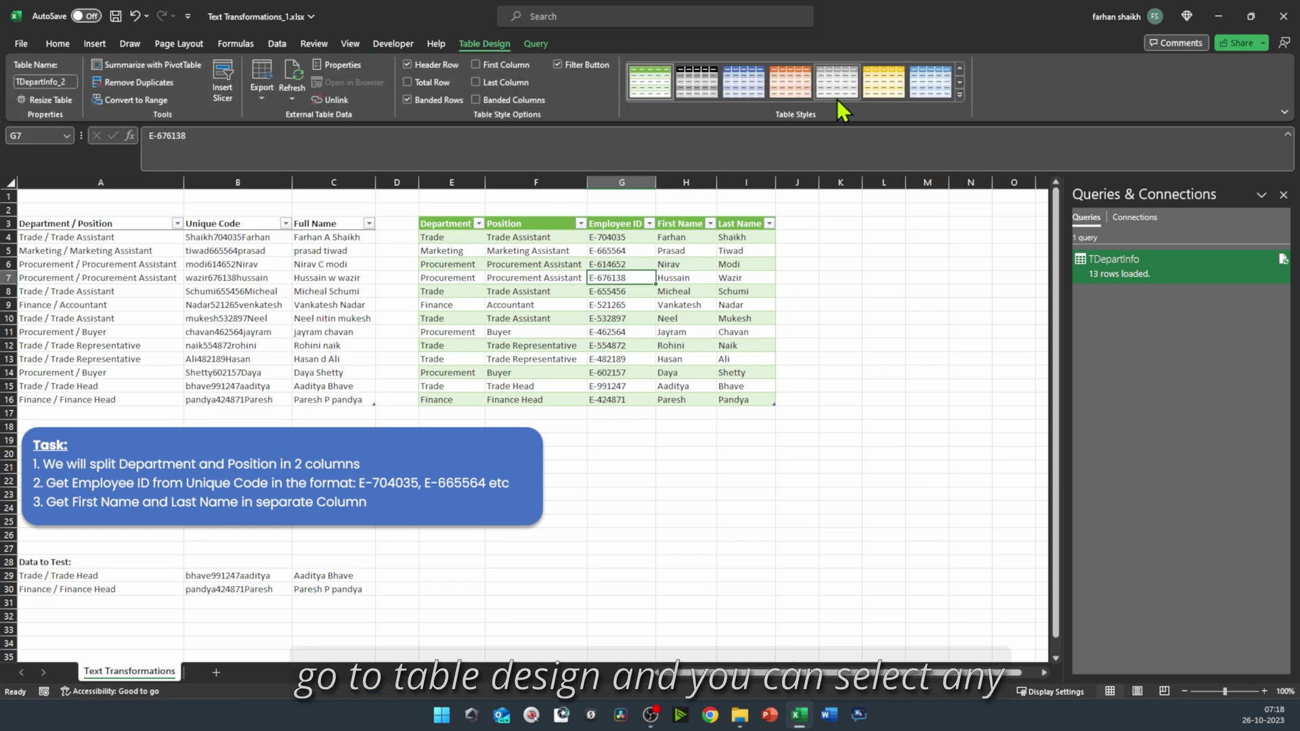
pyautogui.click(960, 95)
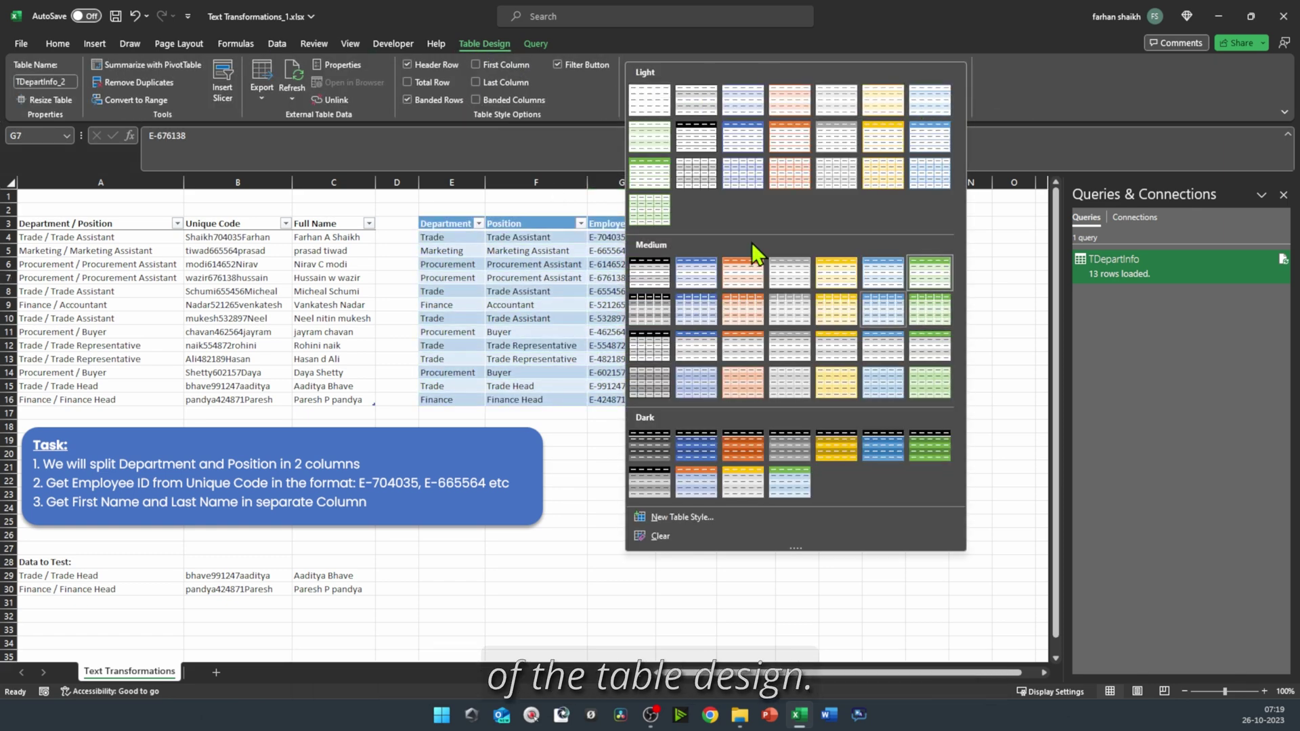
pyautogui.click(696, 139)
pyautogui.click(685, 332)
pyautogui.click(699, 292)
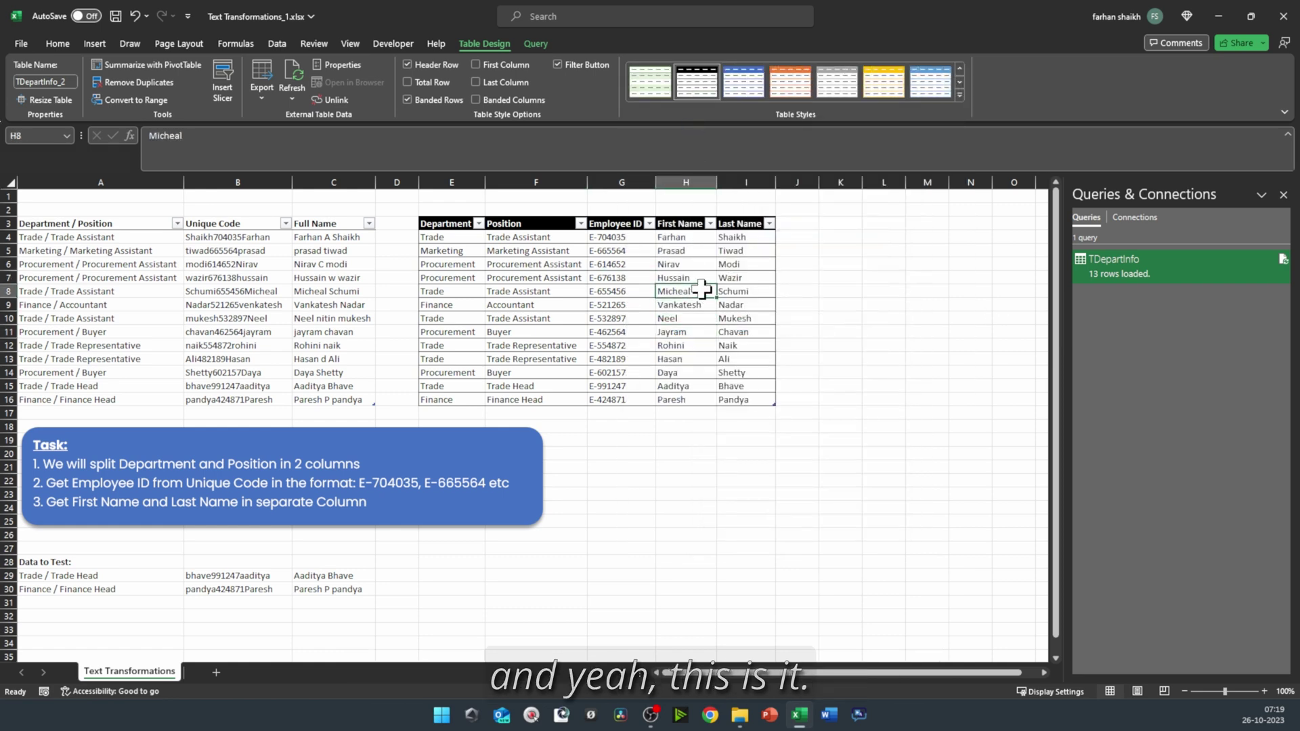
pyautogui.click(626, 260)
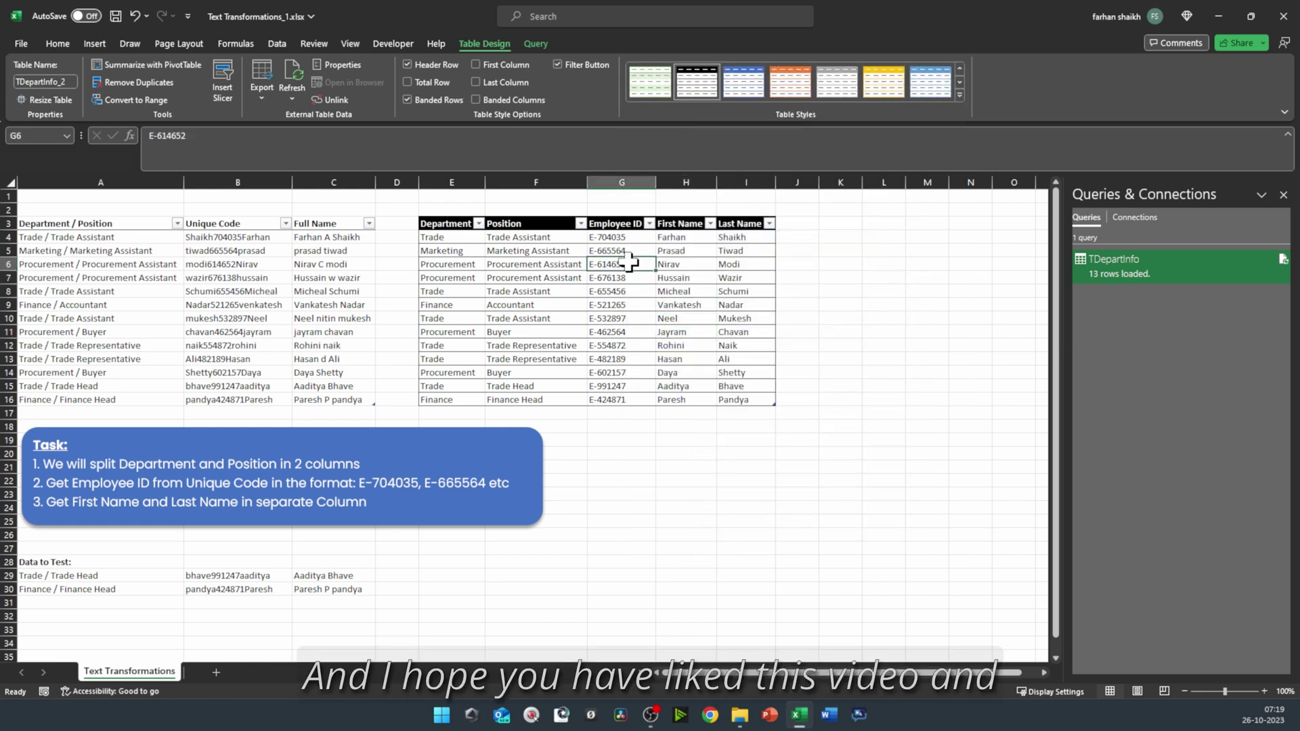